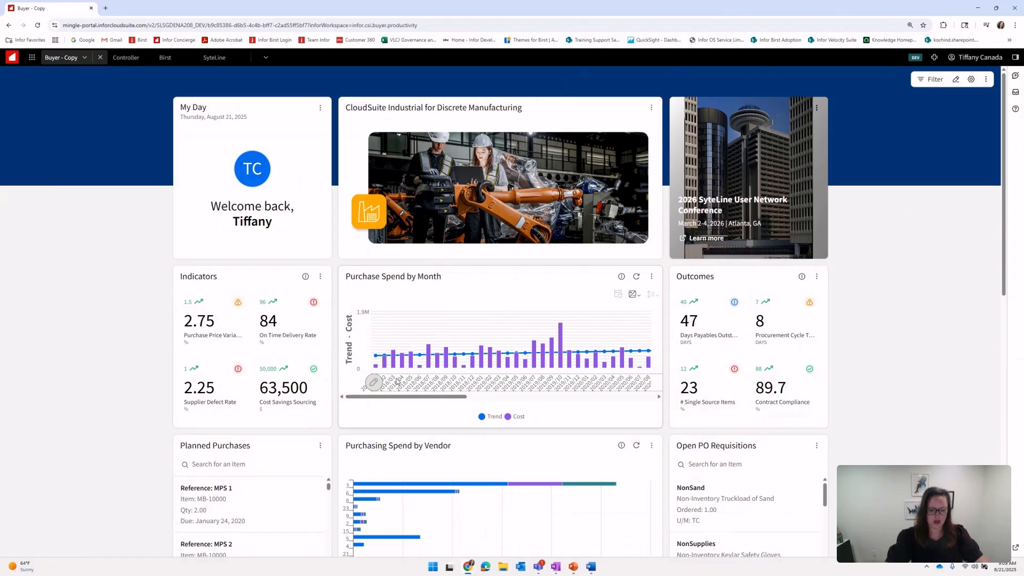
# - Review the Buyer workspace widgets from Purchase Spend by Month down to Required Actions and Quick Actions
pyautogui.moveTo(415, 398); pyautogui.dragTo(375, 409)
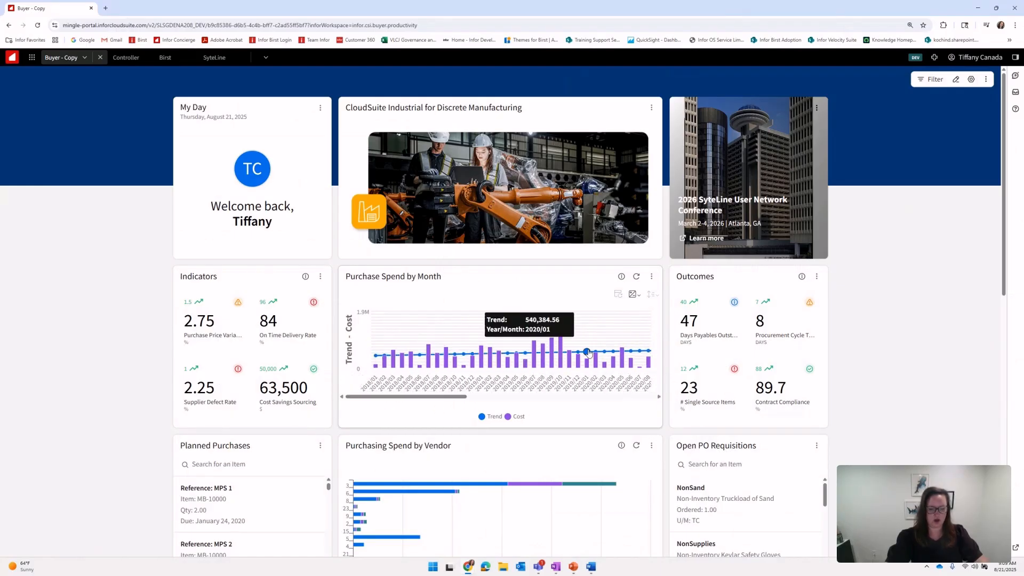
pyautogui.scroll(-2, 560, 428)
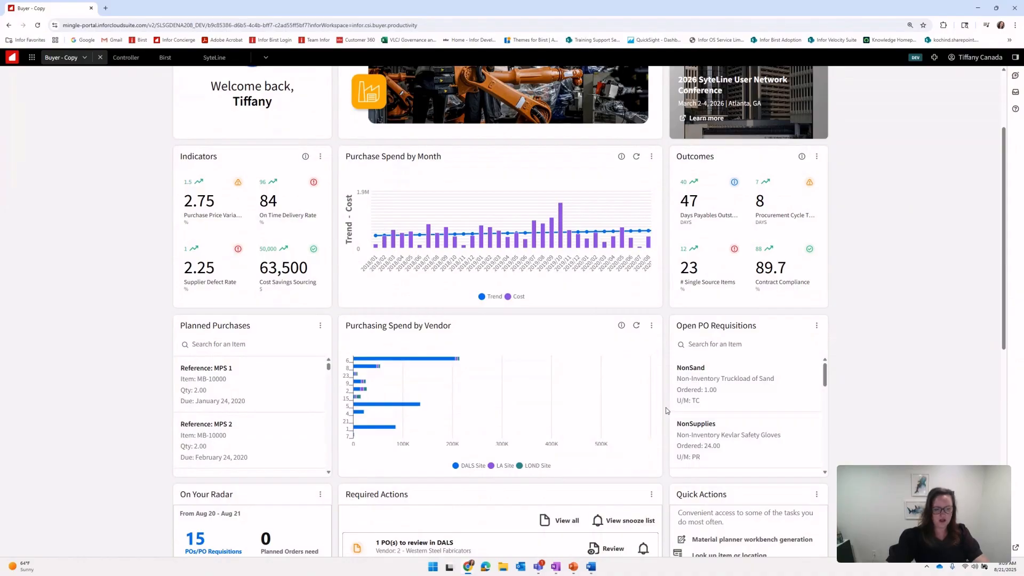
pyautogui.scroll(-2, 666, 411)
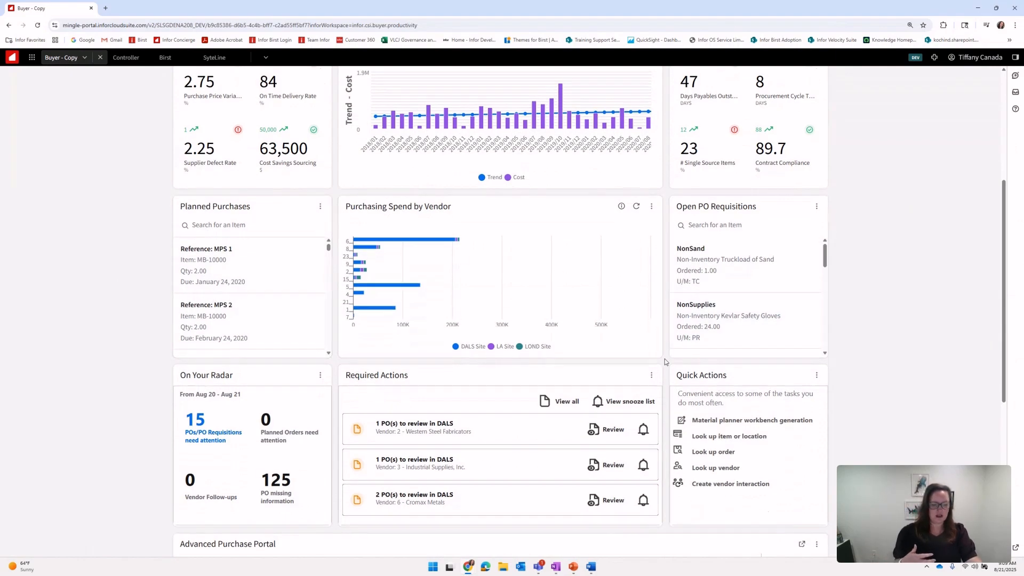
pyautogui.scroll(3, 665, 359)
pyautogui.scroll(1, 665, 363)
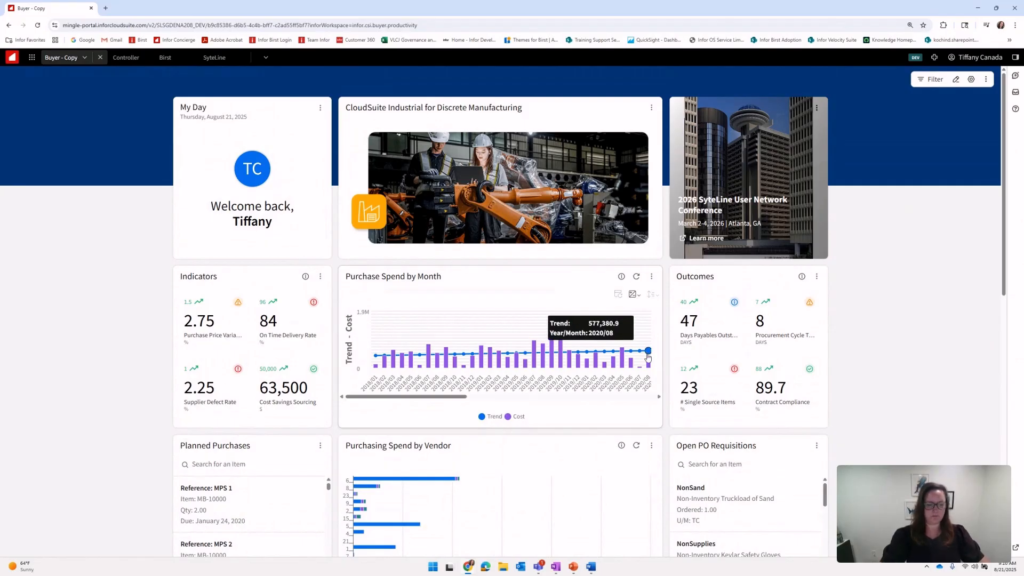
# - Open the configuration of the Purchase Spend by Month widget and show its available chart types
pyautogui.click(651, 276)
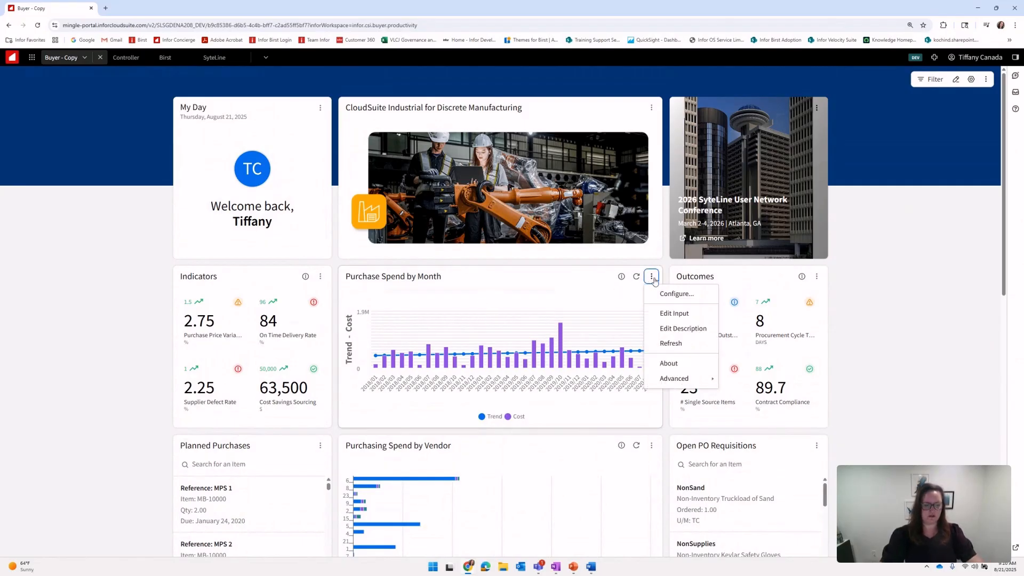
pyautogui.click(672, 293)
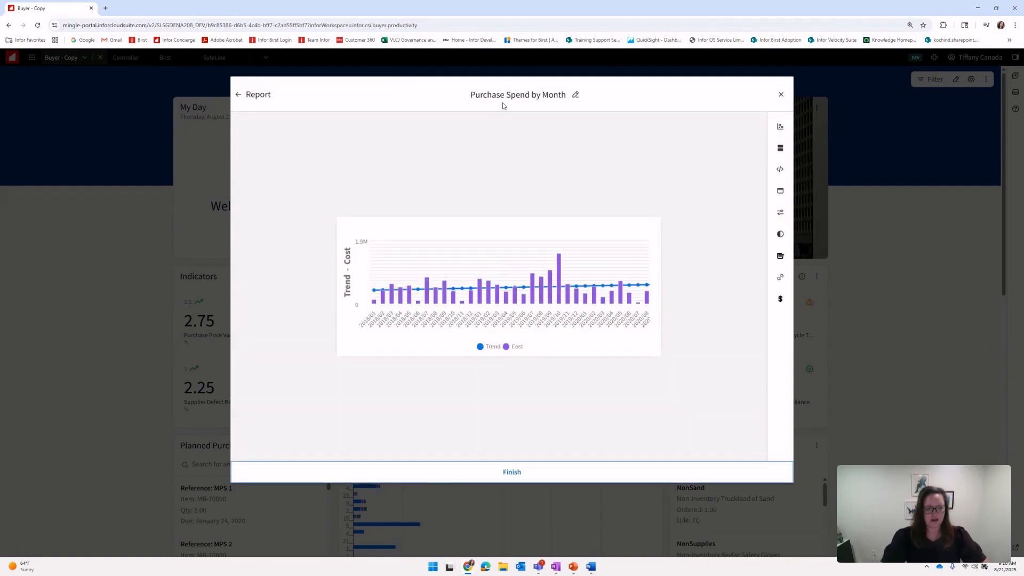
pyautogui.click(780, 128)
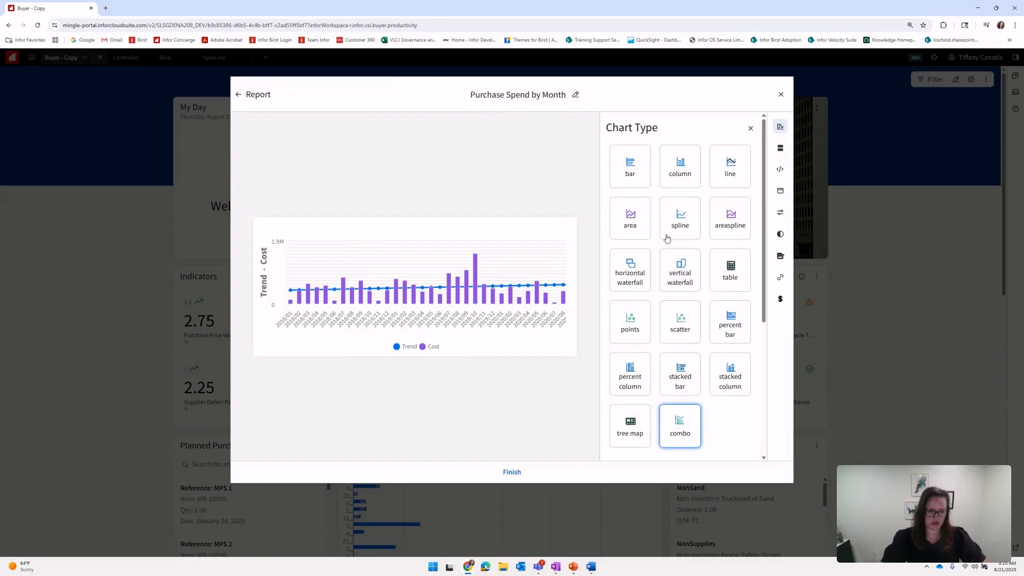
# - Try the area, spline and areaspline chart types on the purchase spend chart and restore combo
pyautogui.click(626, 224)
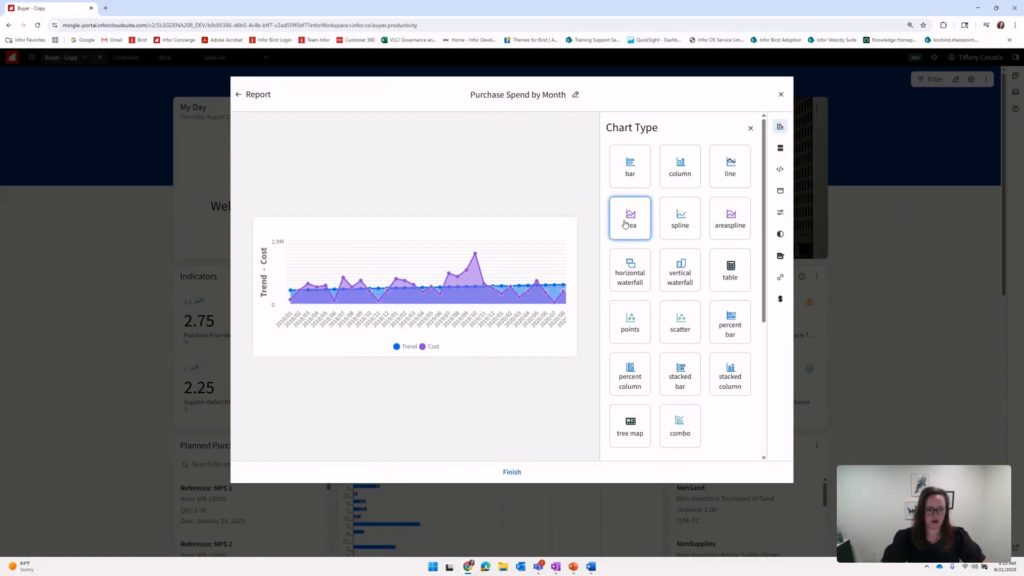
pyautogui.click(686, 231)
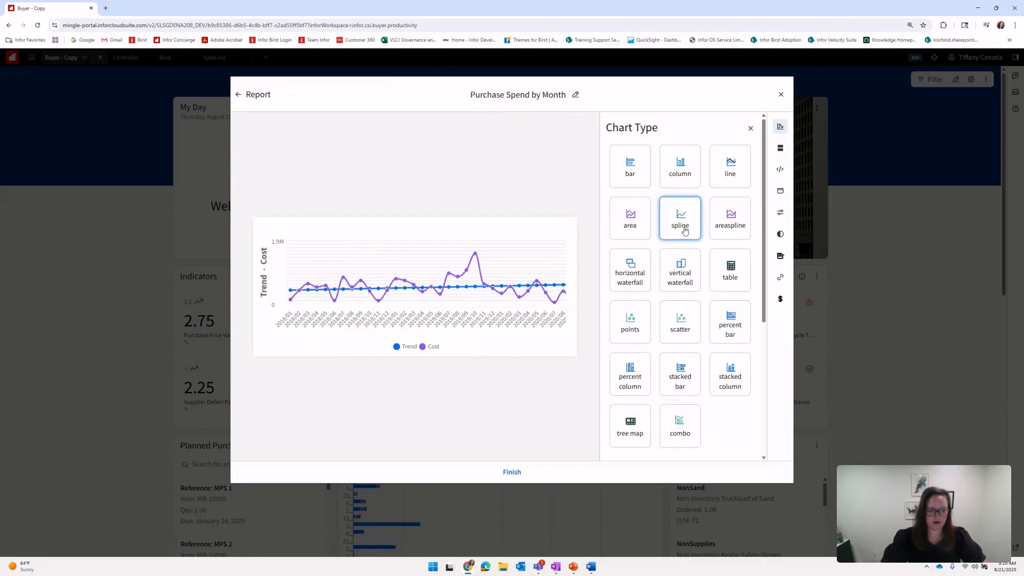
pyautogui.click(729, 234)
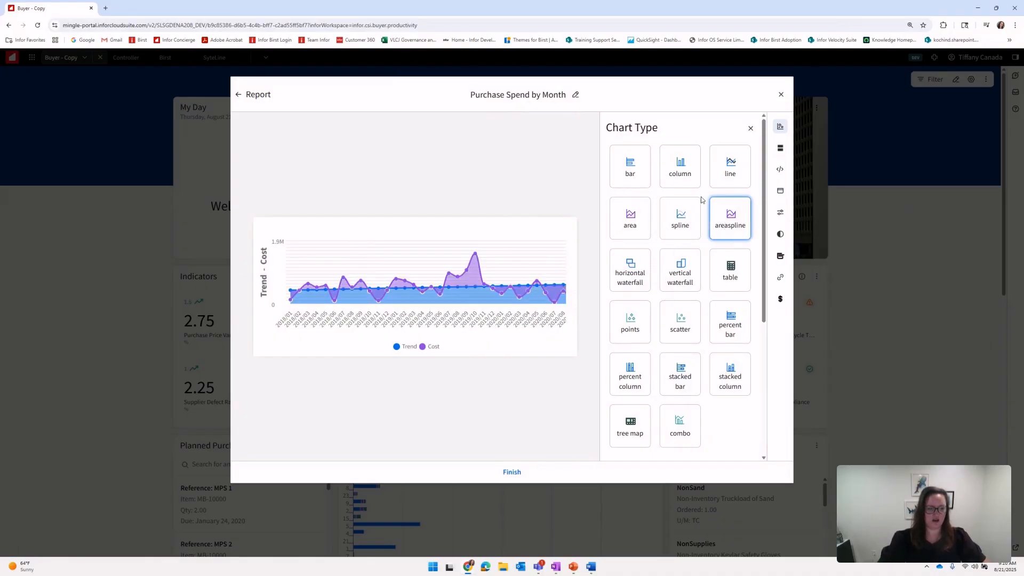
pyautogui.click(681, 426)
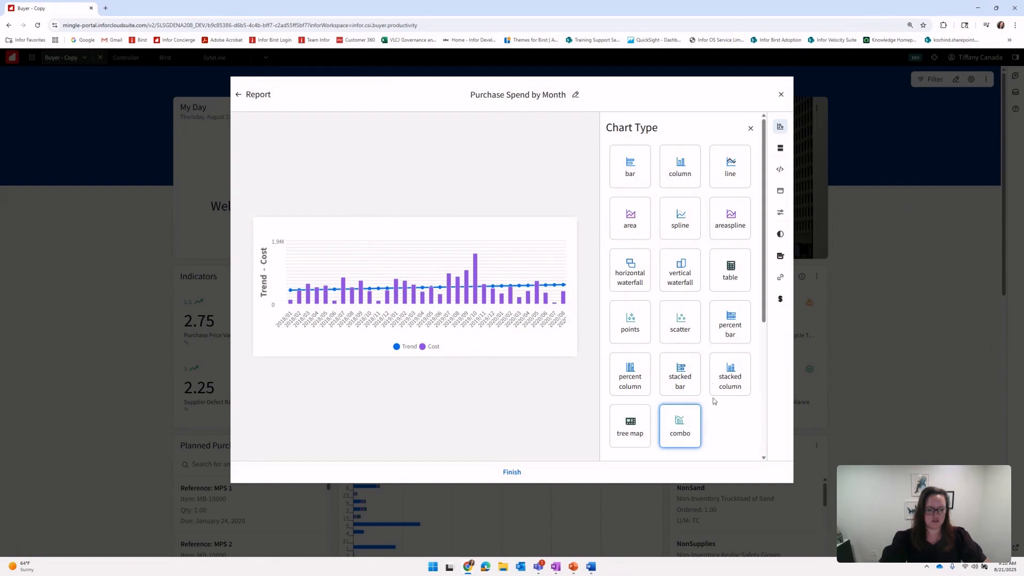
# - Examine the compatible and incompatible chart types and check why the donut type is unavailable
pyautogui.scroll(-3, 736, 395)
pyautogui.scroll(-2, 735, 385)
pyautogui.moveTo(608, 241); pyautogui.dragTo(701, 245)
pyautogui.click(702, 246)
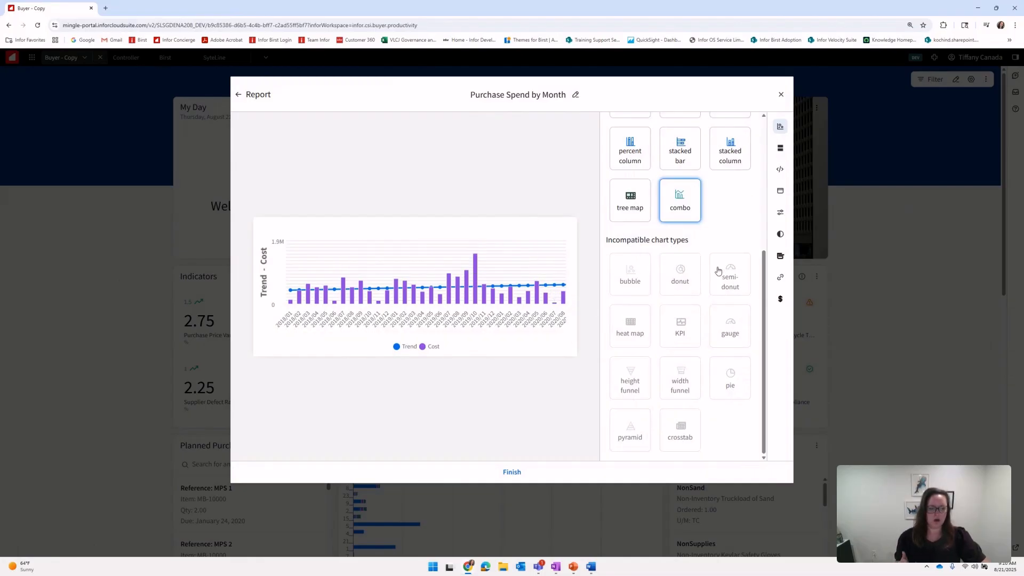
pyautogui.scroll(5, 716, 269)
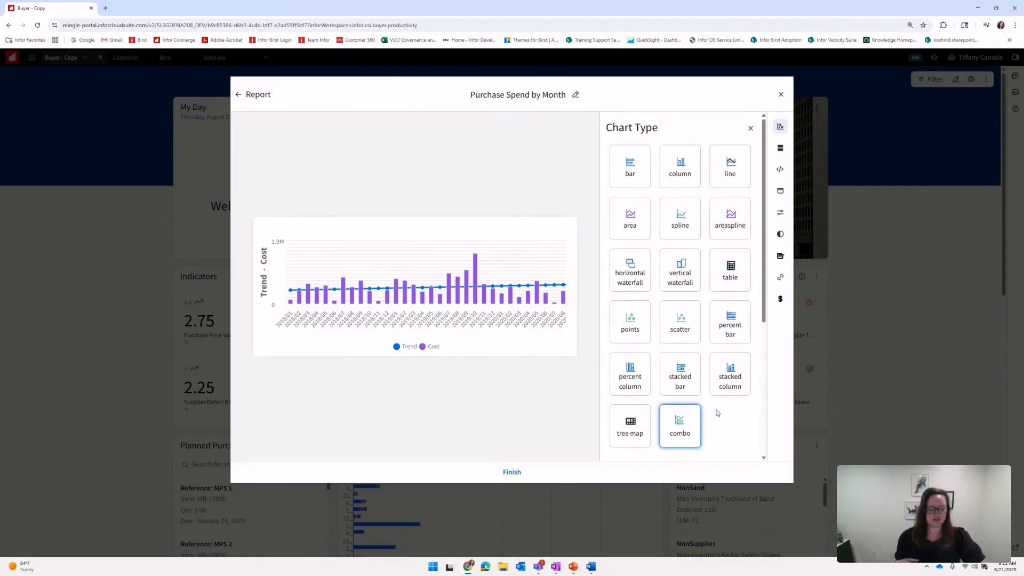
pyautogui.scroll(-3, 723, 408)
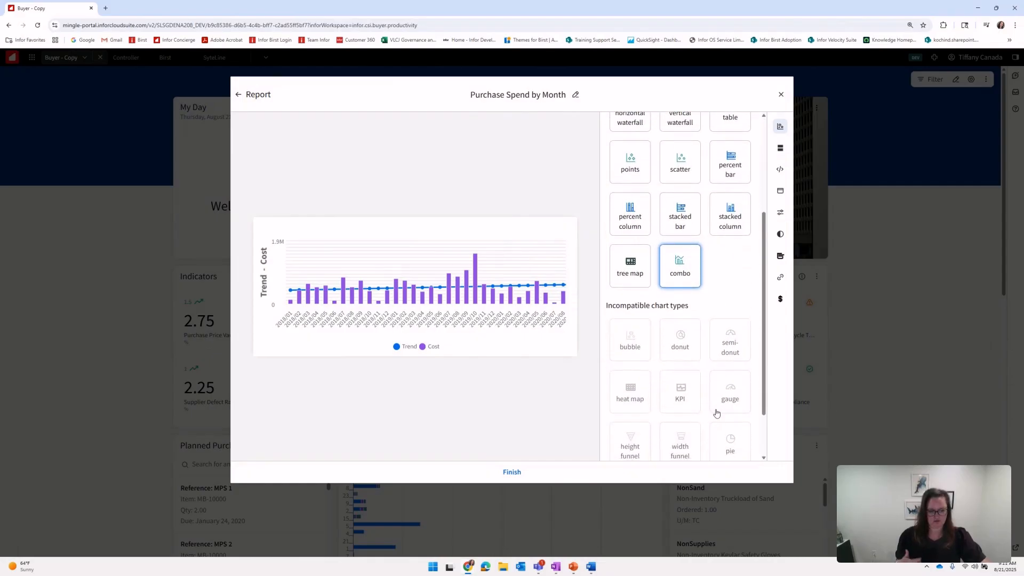
pyautogui.scroll(-1, 693, 368)
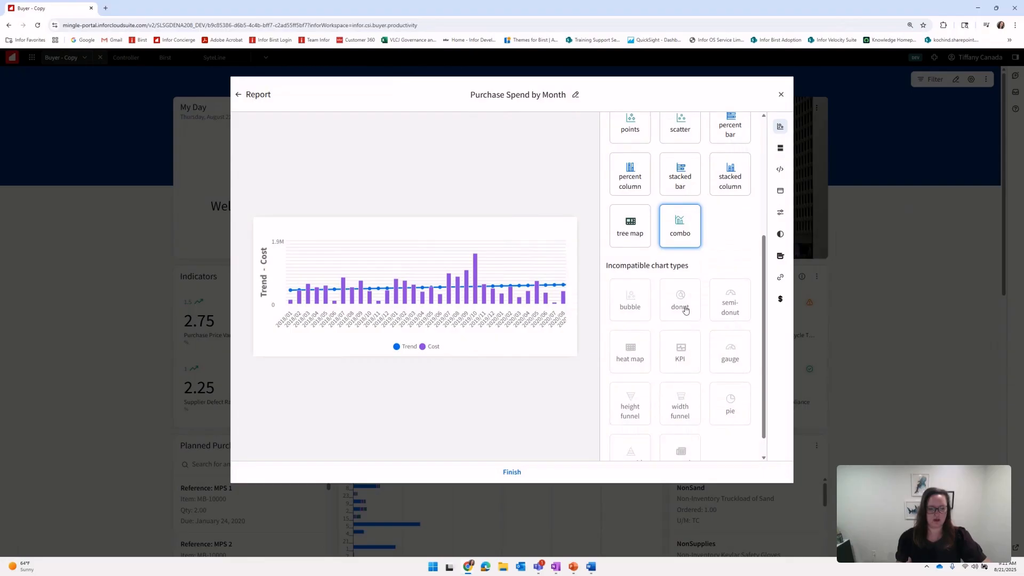
pyautogui.moveTo(685, 310)
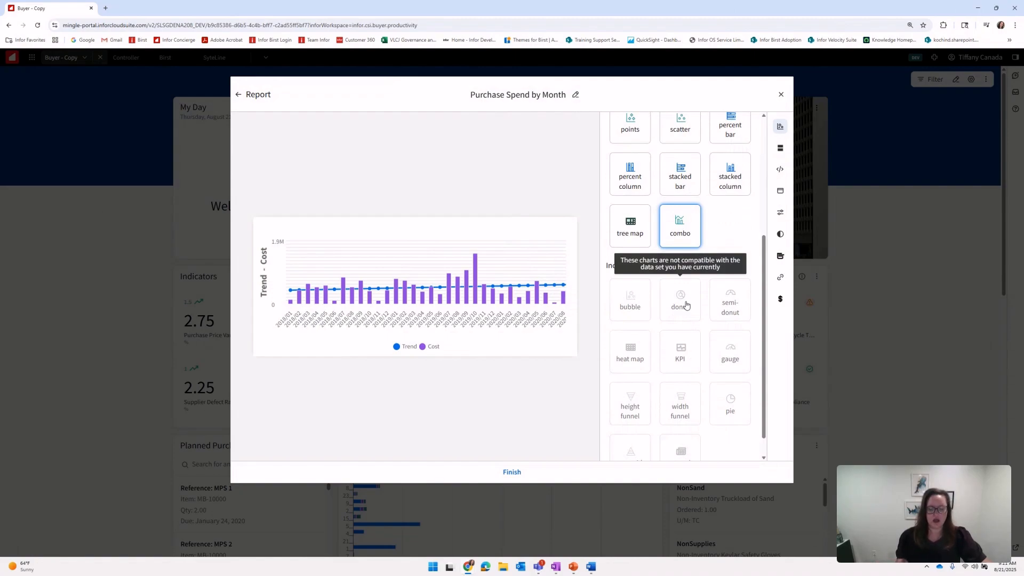
pyautogui.scroll(4, 709, 334)
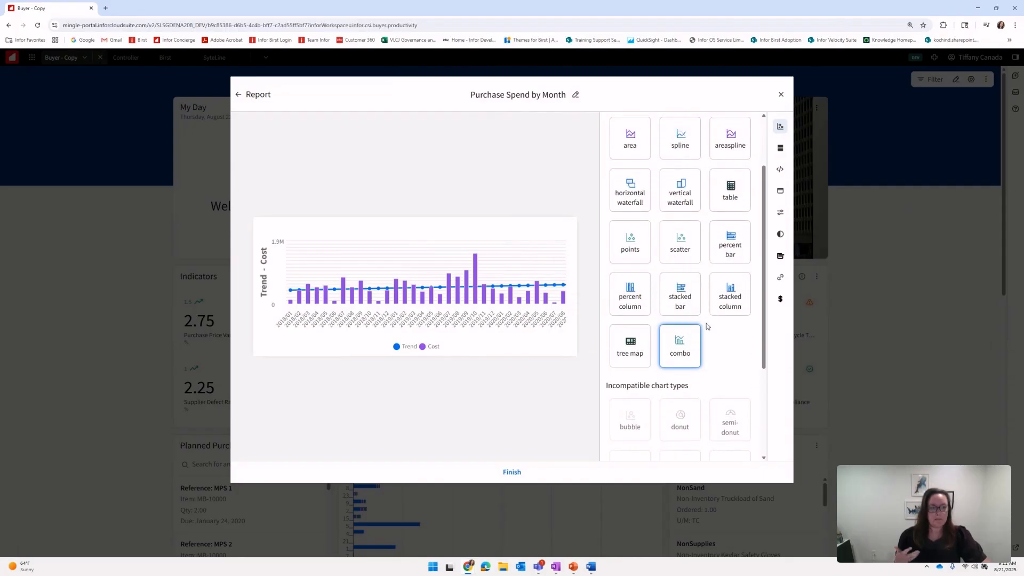
pyautogui.scroll(-3, 699, 395)
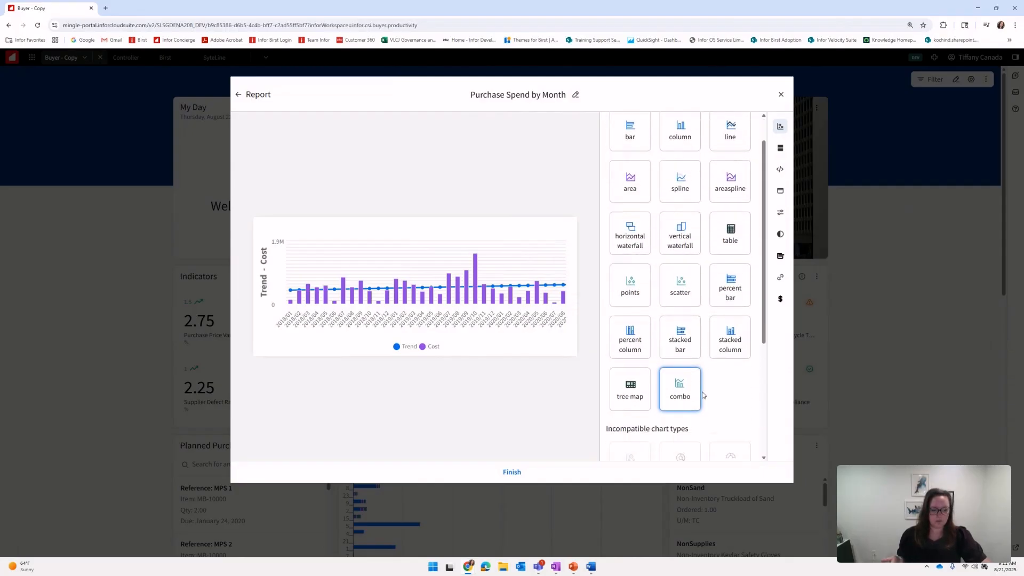
# - Open the chart setup and check which reassignment options the Trend measure offers
pyautogui.click(781, 148)
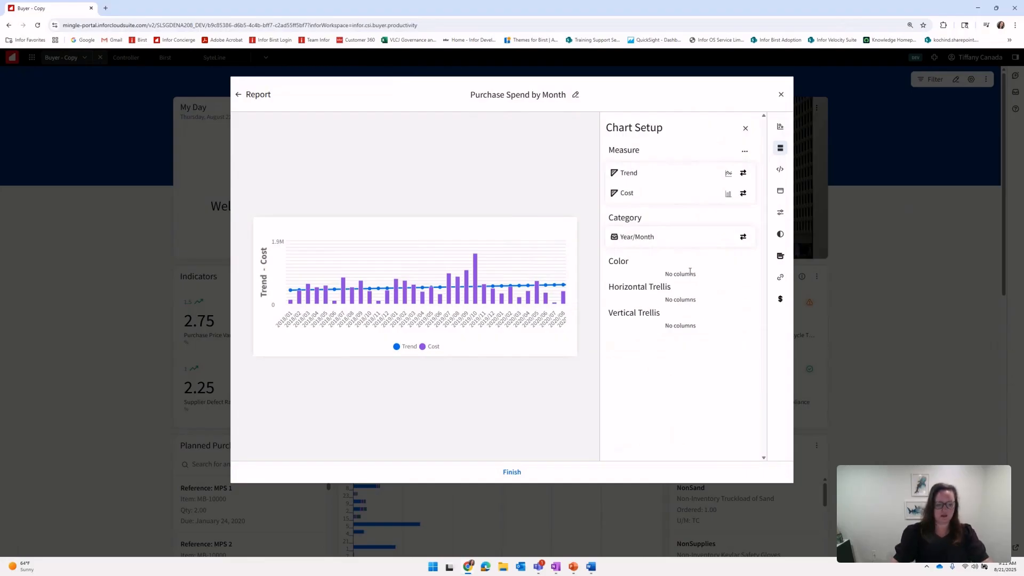
pyautogui.click(744, 173)
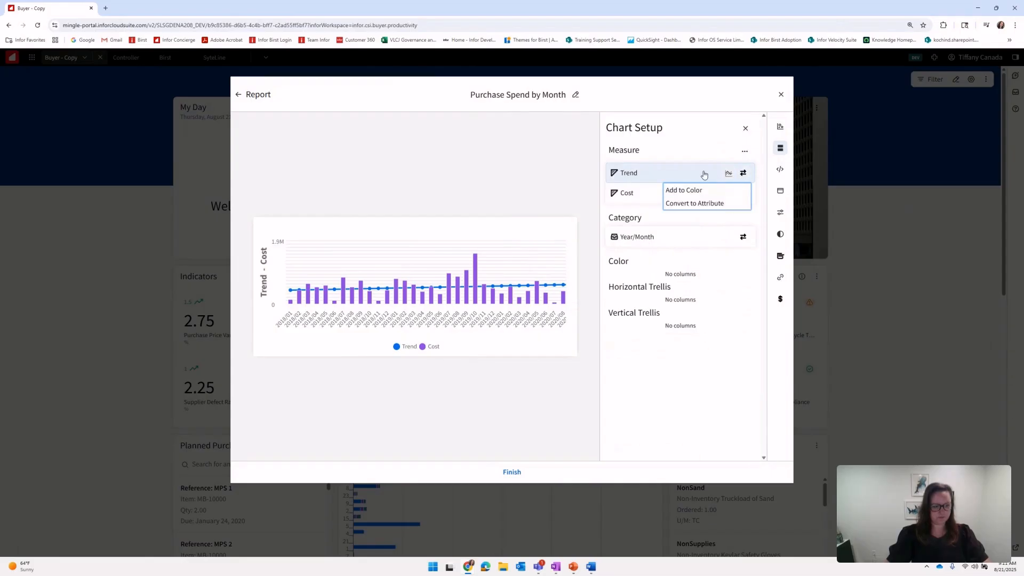
pyautogui.click(749, 176)
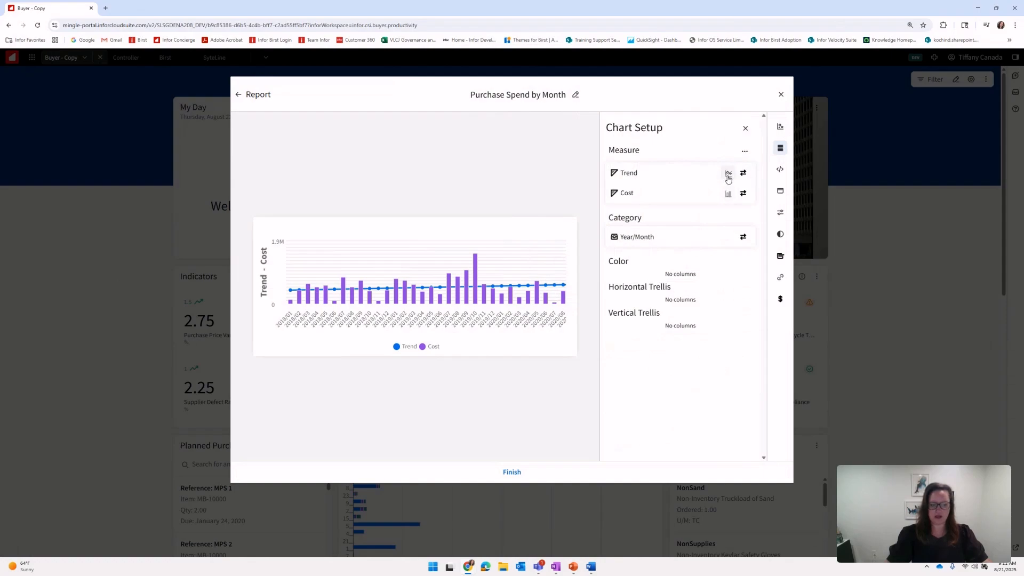
# - Try showing the Cost measure as a spline and restore it to column
pyautogui.click(727, 192)
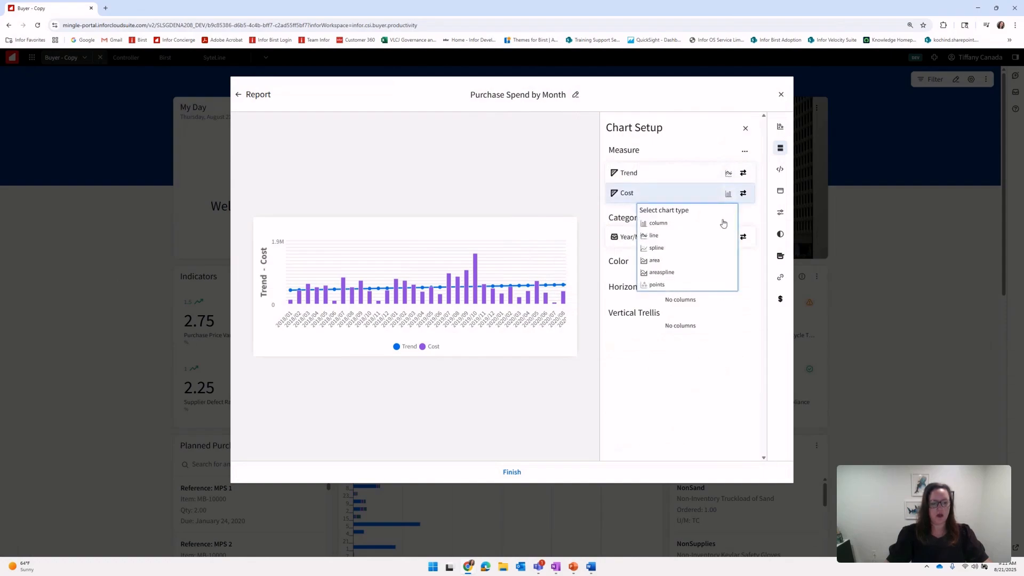
pyautogui.click(690, 249)
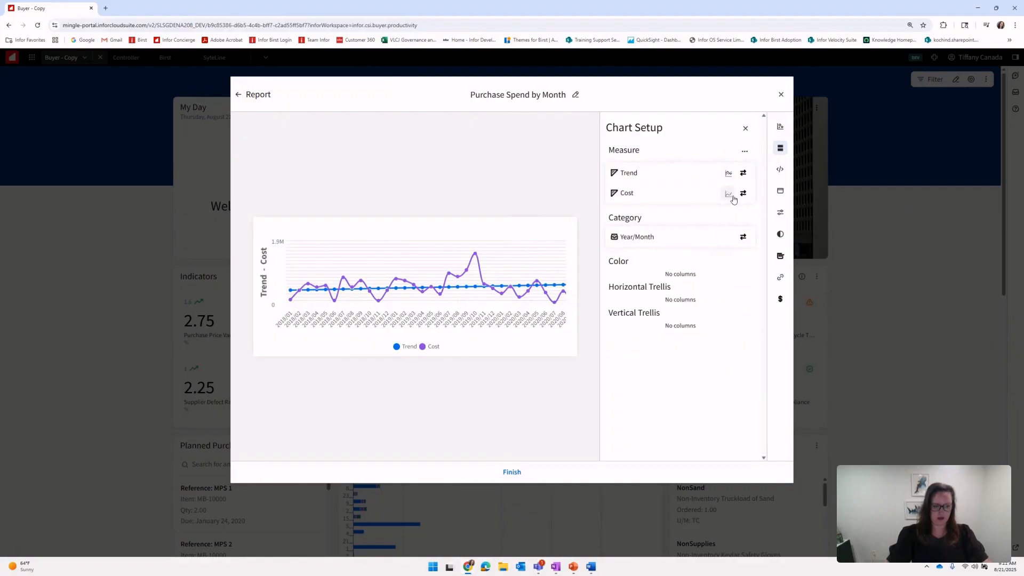
pyautogui.click(729, 194)
pyautogui.click(696, 224)
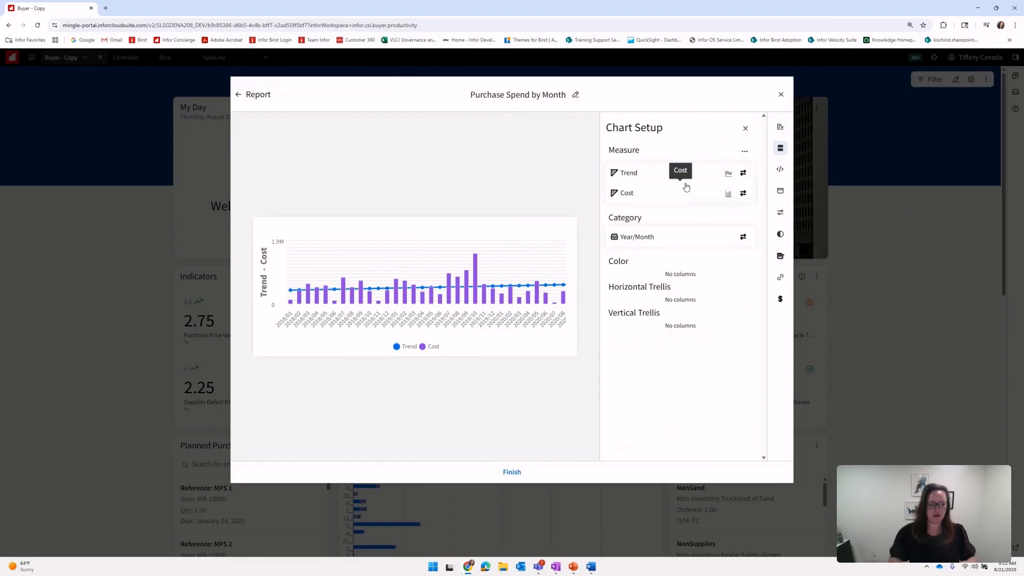
# - Inspect the chart's query, and try the Reduced, Basic and Minimal chart modes before restoring Standard
pyautogui.click(780, 171)
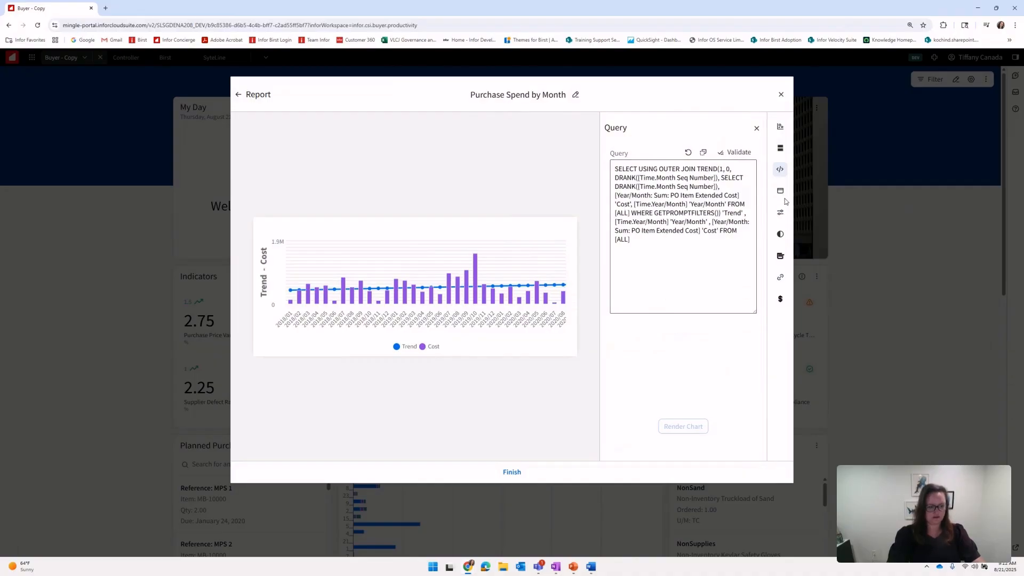
pyautogui.click(781, 193)
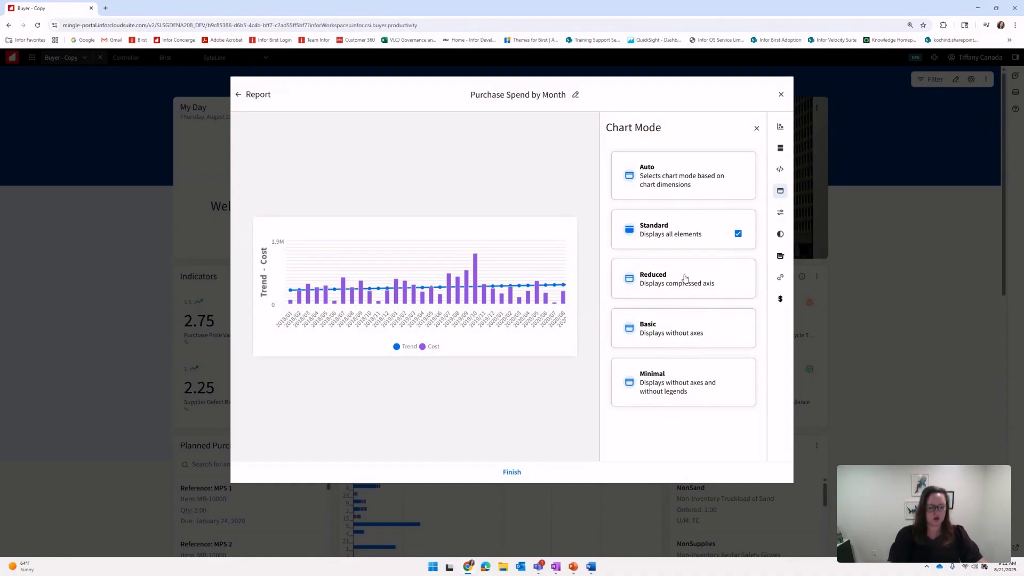
pyautogui.click(695, 291)
pyautogui.click(692, 325)
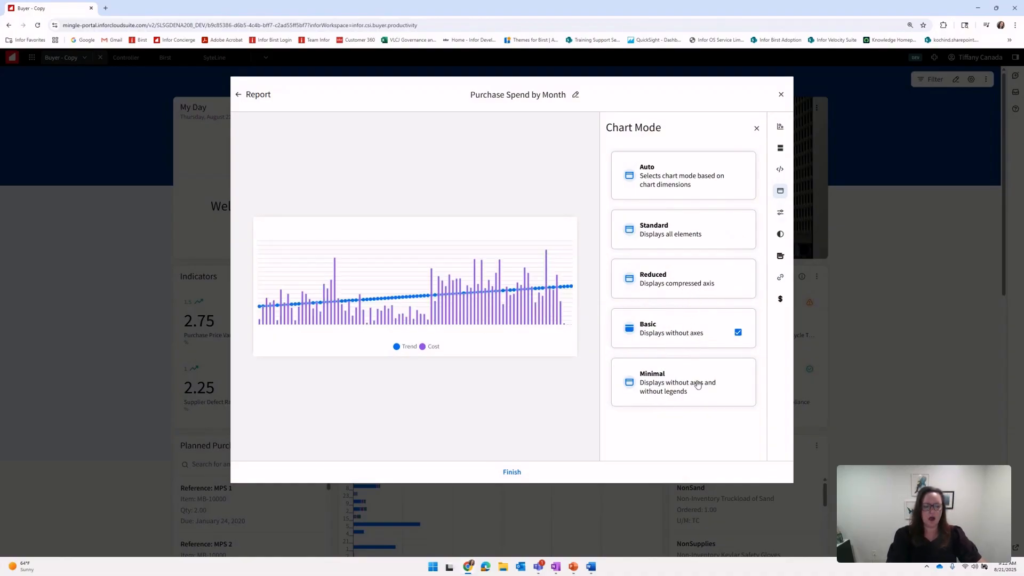
pyautogui.click(698, 384)
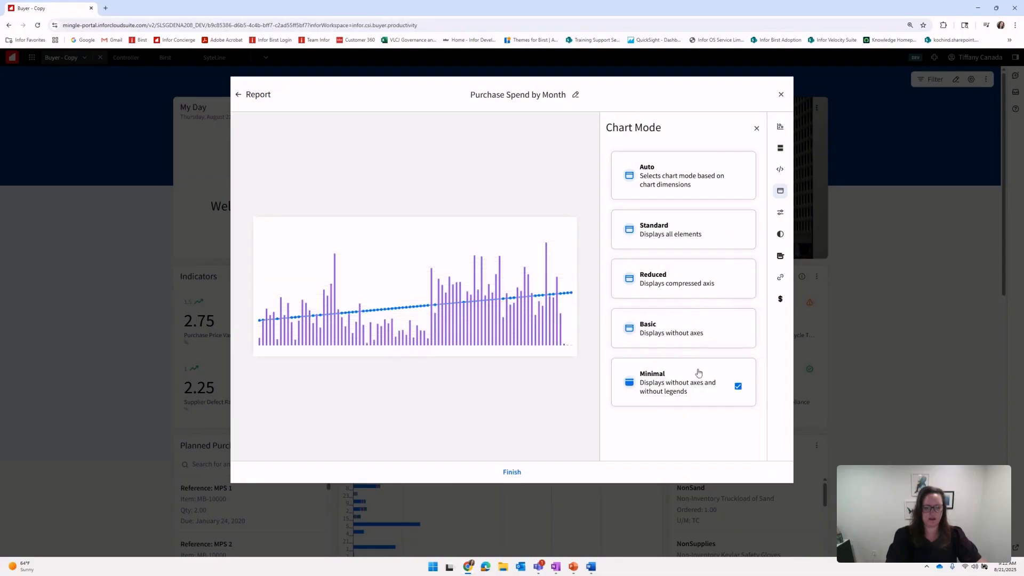
pyautogui.click(681, 314)
pyautogui.click(681, 279)
pyautogui.click(677, 241)
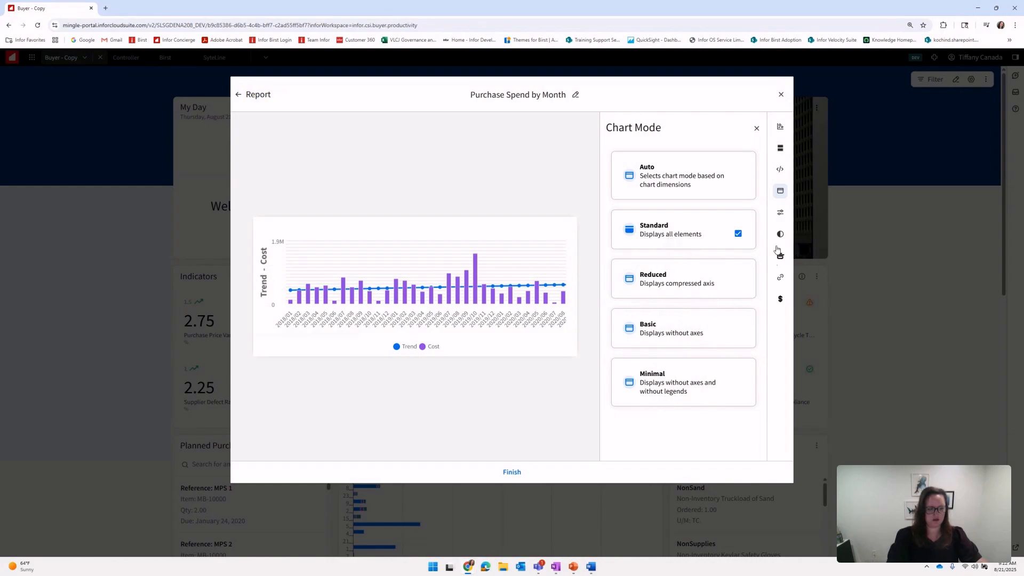
# - In the chart options, try hiding the X-axis and Y-axis tickmark labels and displaying values, restoring each setting
pyautogui.click(780, 213)
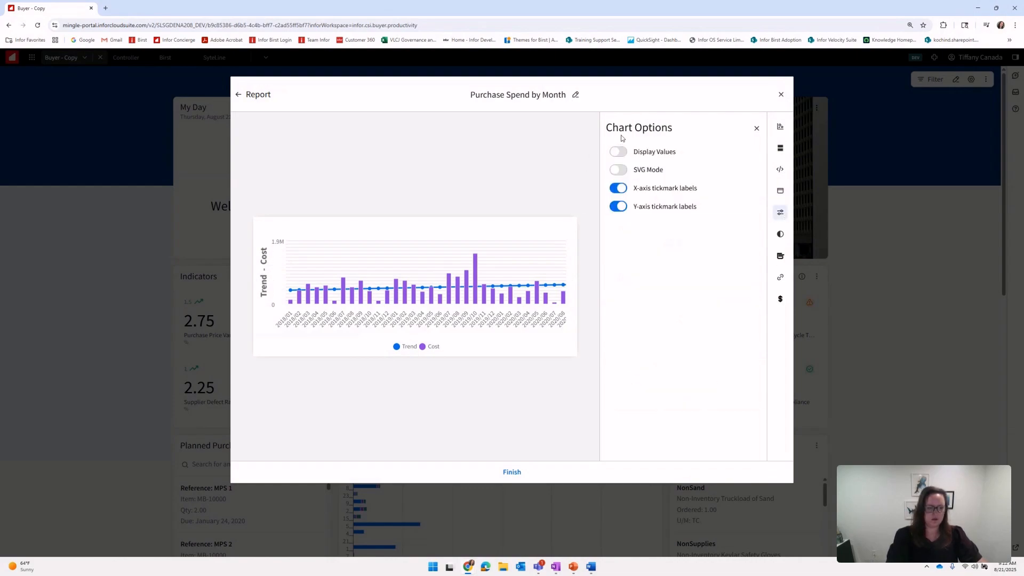
pyautogui.click(620, 191)
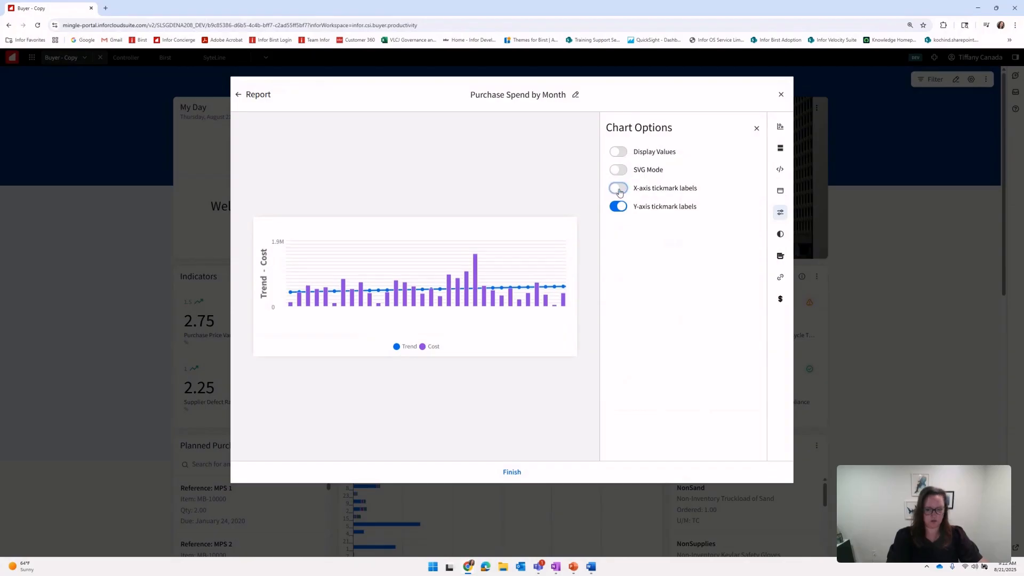
pyautogui.click(619, 191)
pyautogui.click(619, 208)
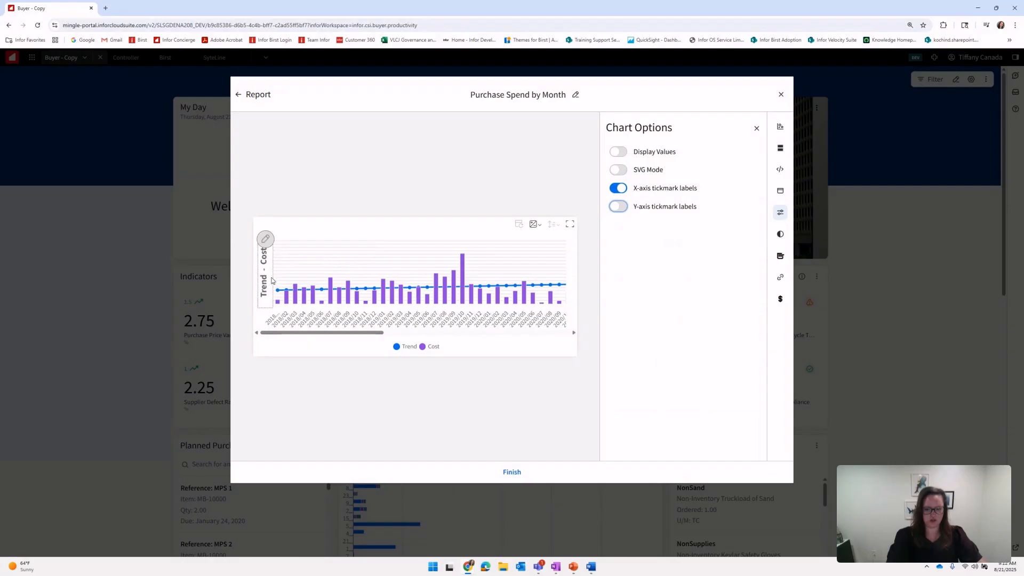
pyautogui.click(617, 208)
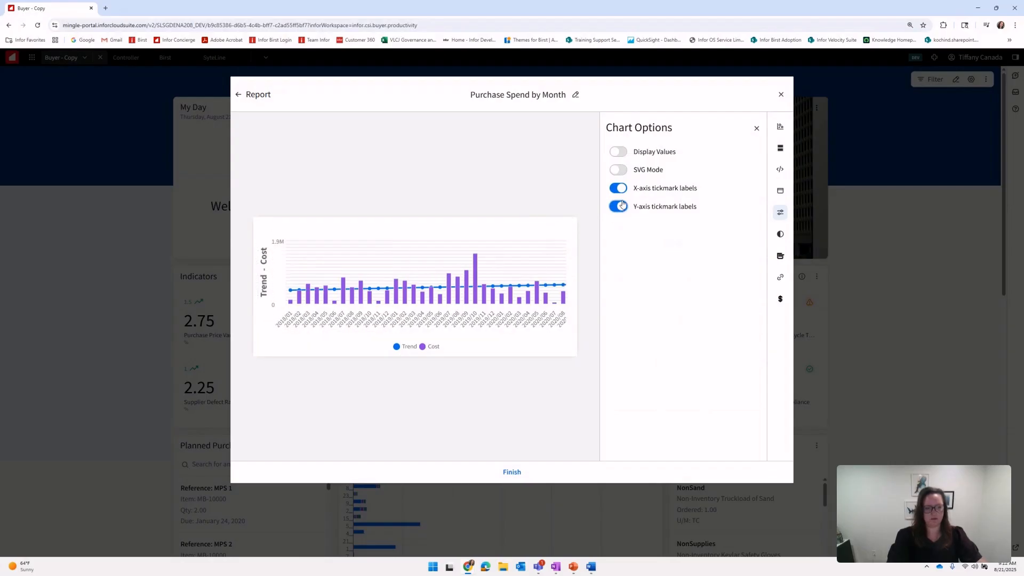
pyautogui.click(620, 153)
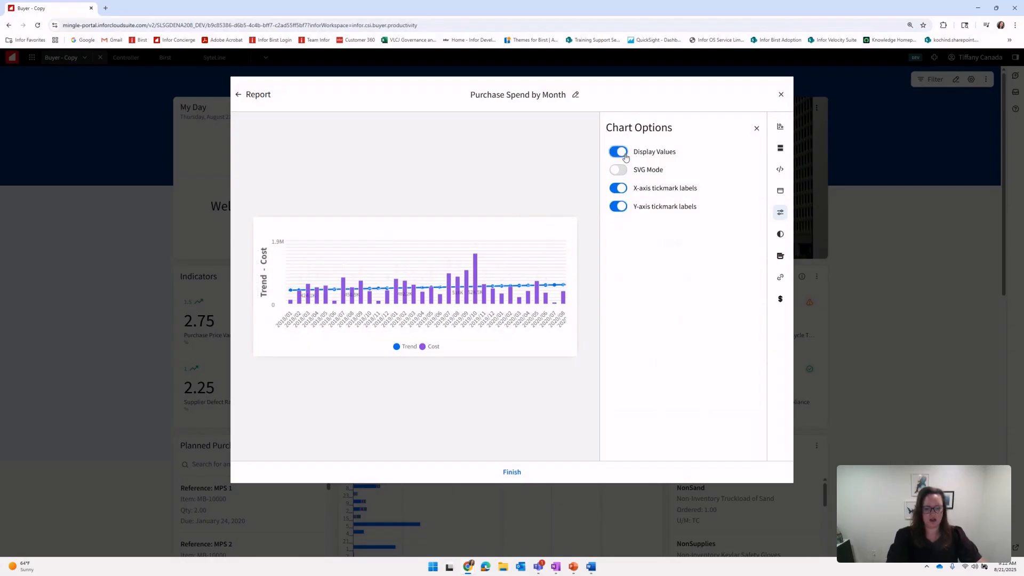
pyautogui.click(626, 155)
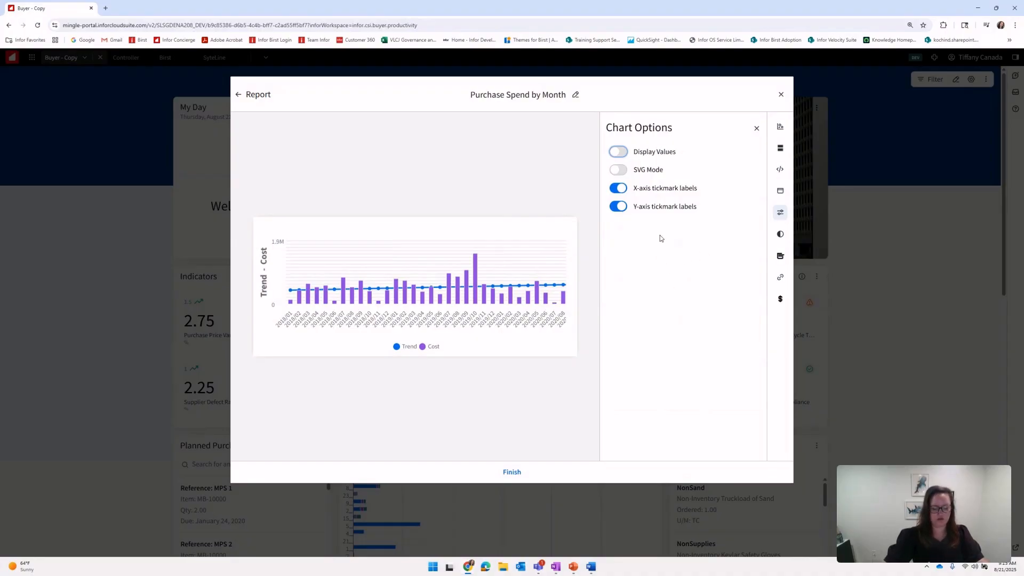
# - Check the Purchase Spend by Month chart's conditional formatting and its outgoing context message settings
pyautogui.click(780, 238)
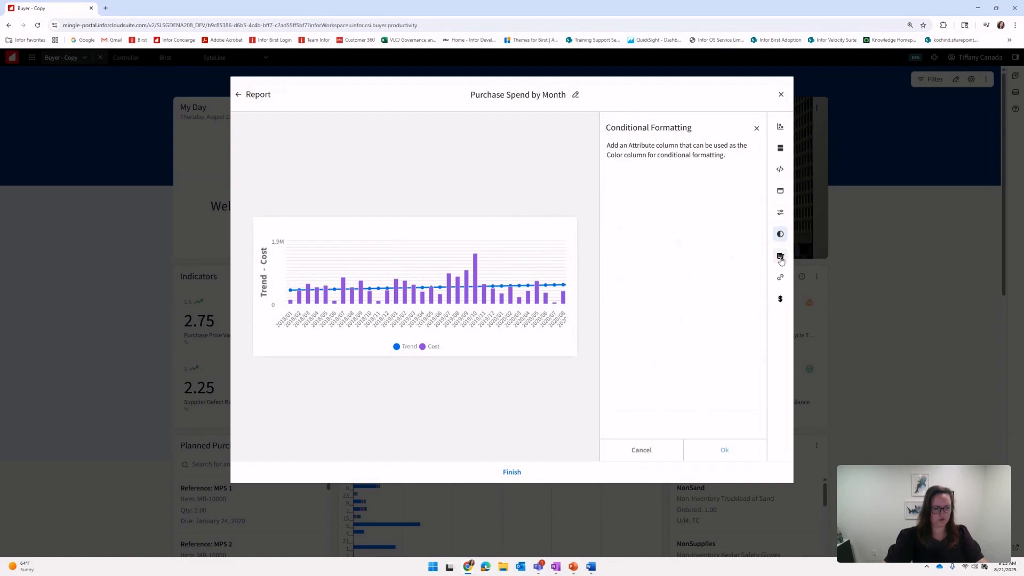
pyautogui.click(780, 257)
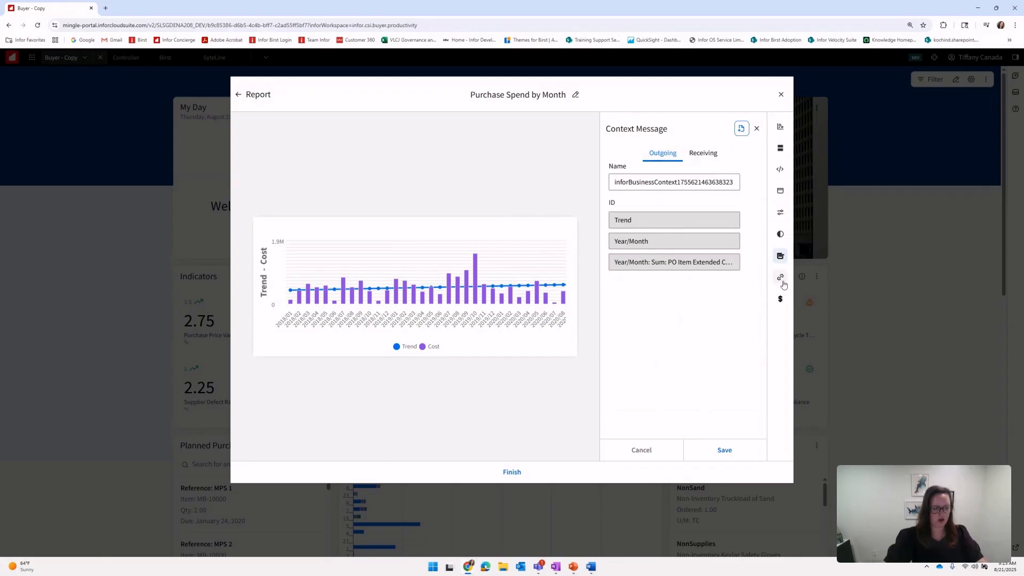
# - In the chart's data formatting, set the currency of both the Trend and Cost measures to $
pyautogui.click(780, 300)
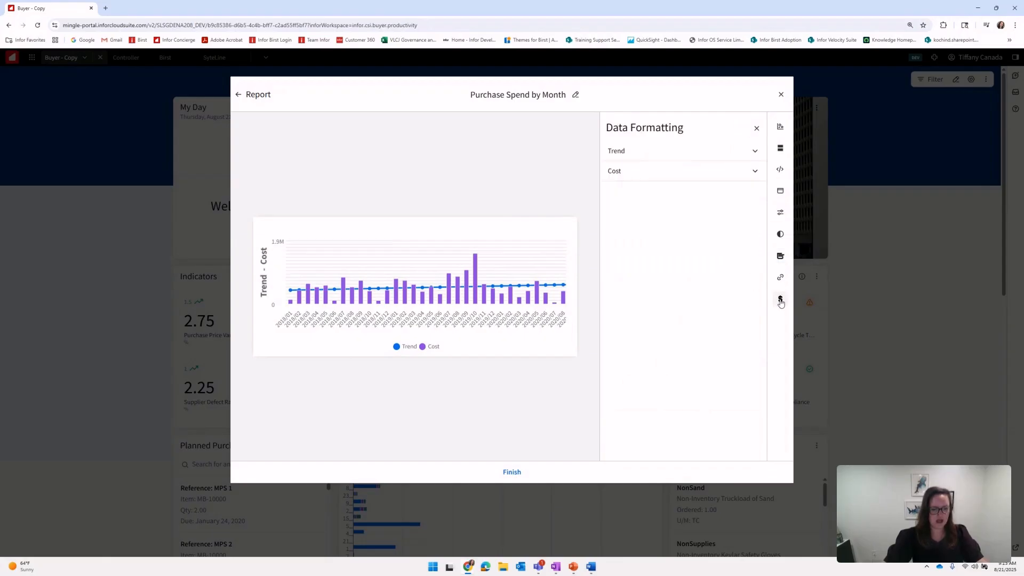
pyautogui.click(721, 156)
pyautogui.click(687, 294)
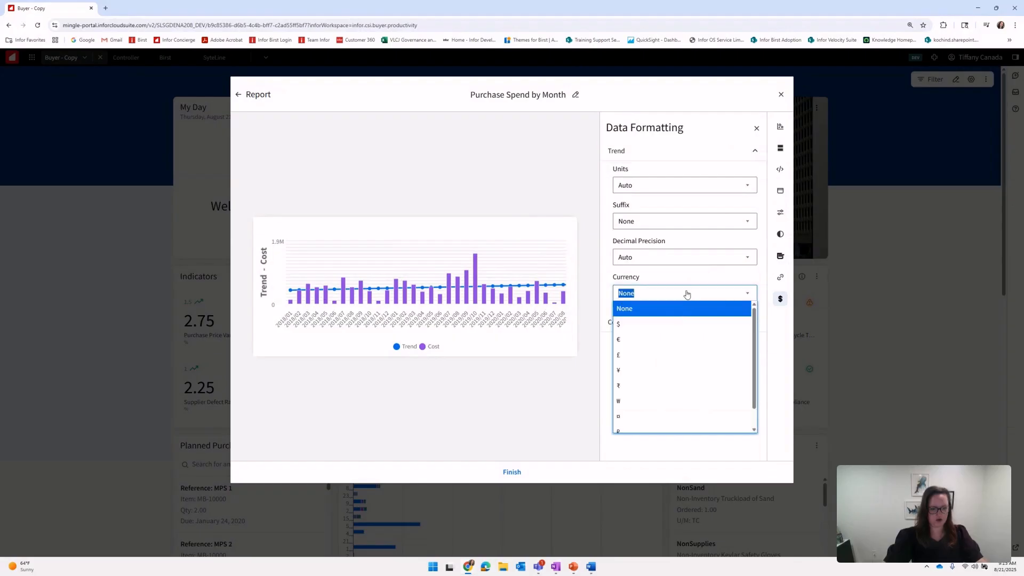
pyautogui.click(635, 325)
pyautogui.click(641, 329)
pyautogui.scroll(-1, 651, 412)
pyautogui.click(635, 443)
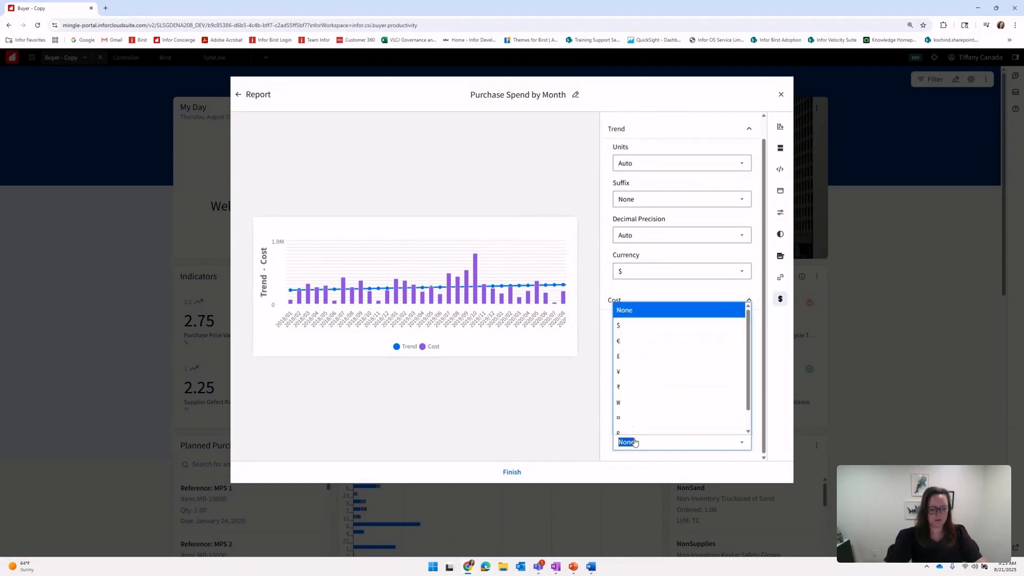
pyautogui.click(645, 326)
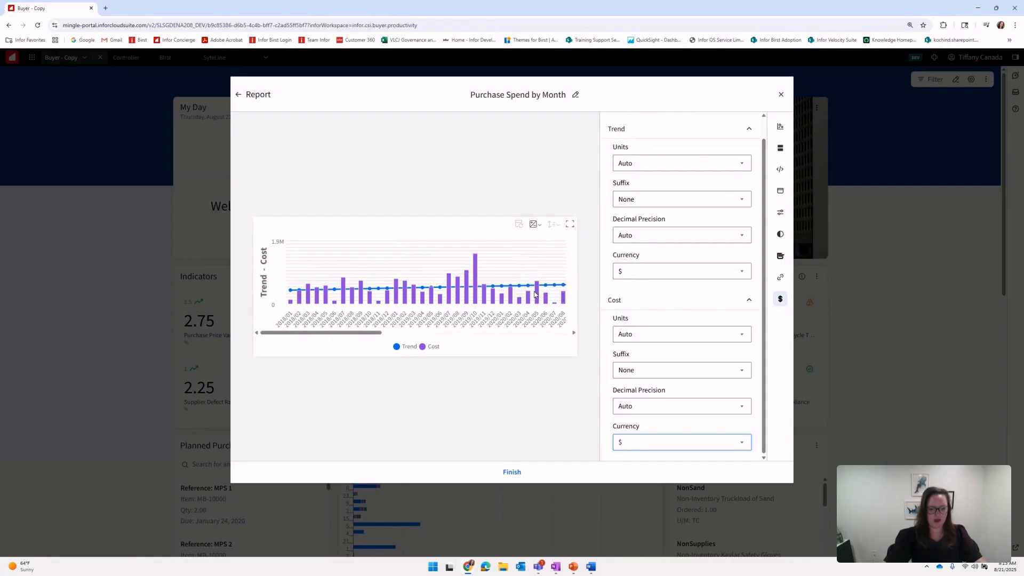
pyautogui.moveTo(538, 293)
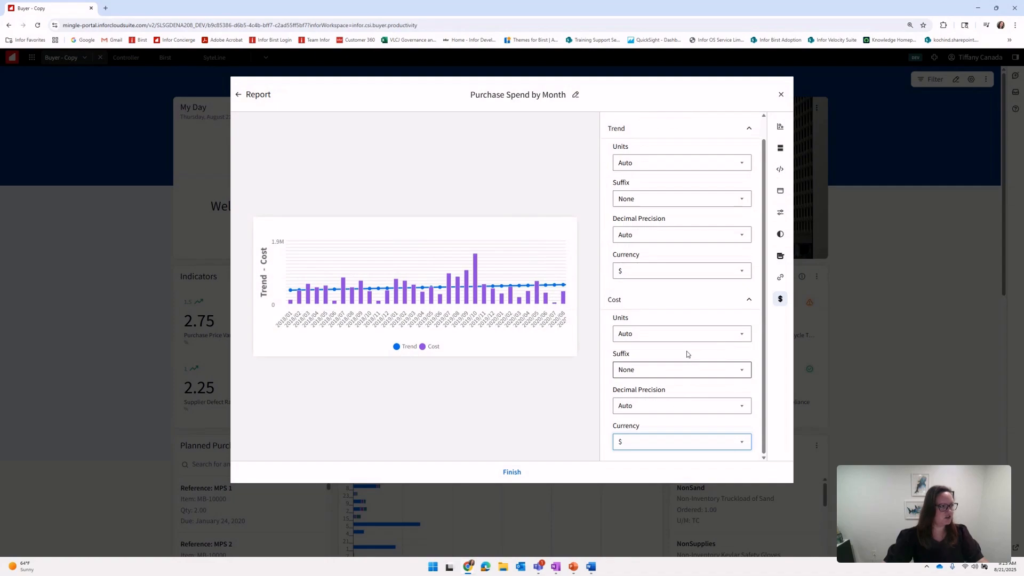
pyautogui.click(780, 300)
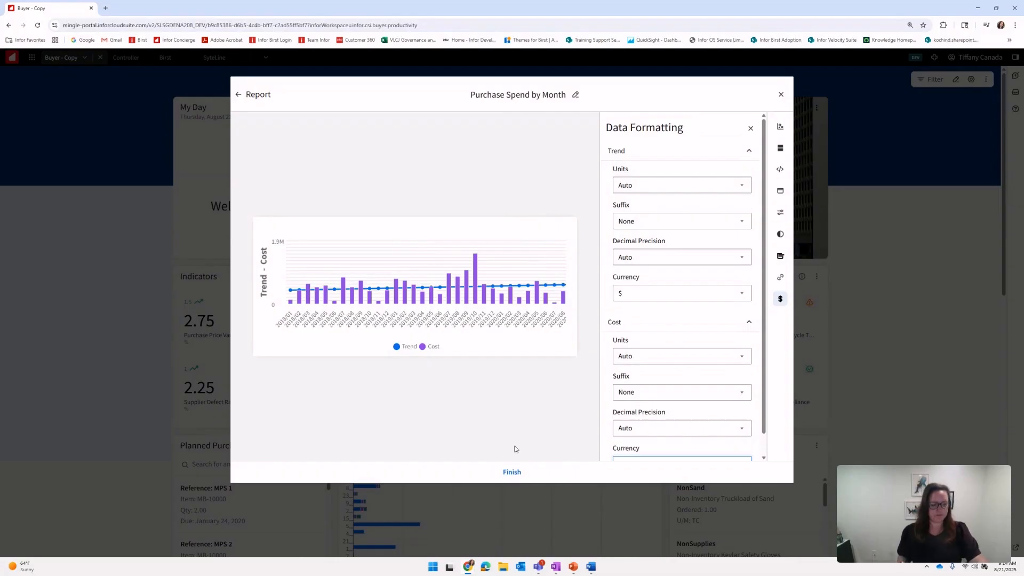
pyautogui.click(509, 473)
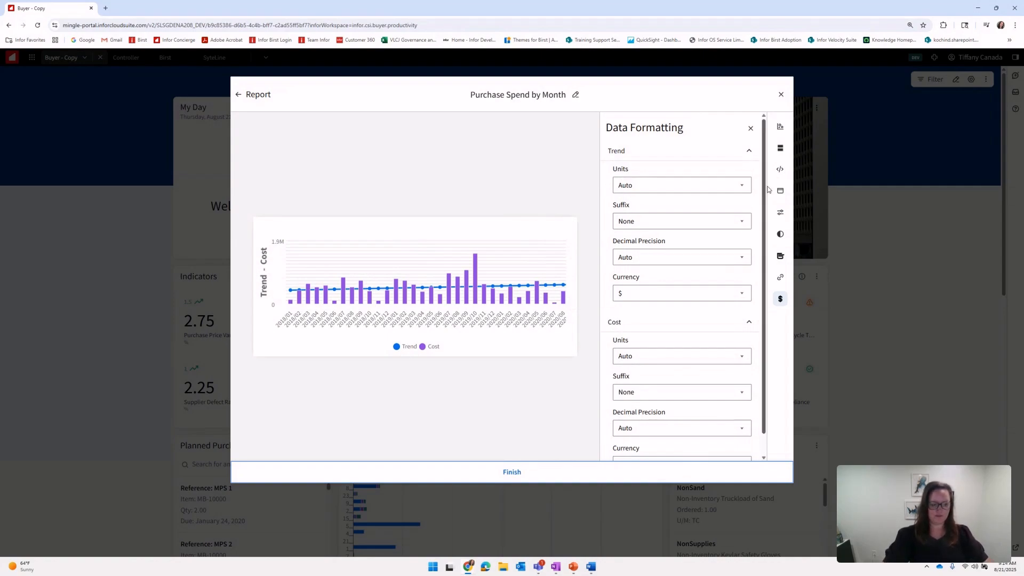
# - Open the chart's query and examine the full SELECT statement behind the Trend and Cost measures
pyautogui.click(780, 169)
pyautogui.click(645, 271)
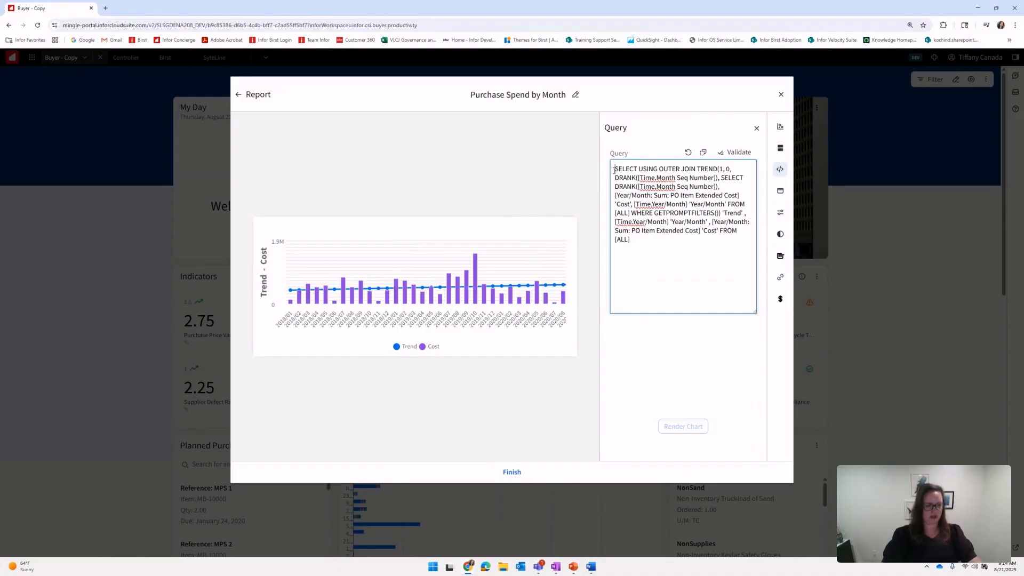
pyautogui.moveTo(614, 169); pyautogui.dragTo(649, 248)
pyautogui.click(649, 247)
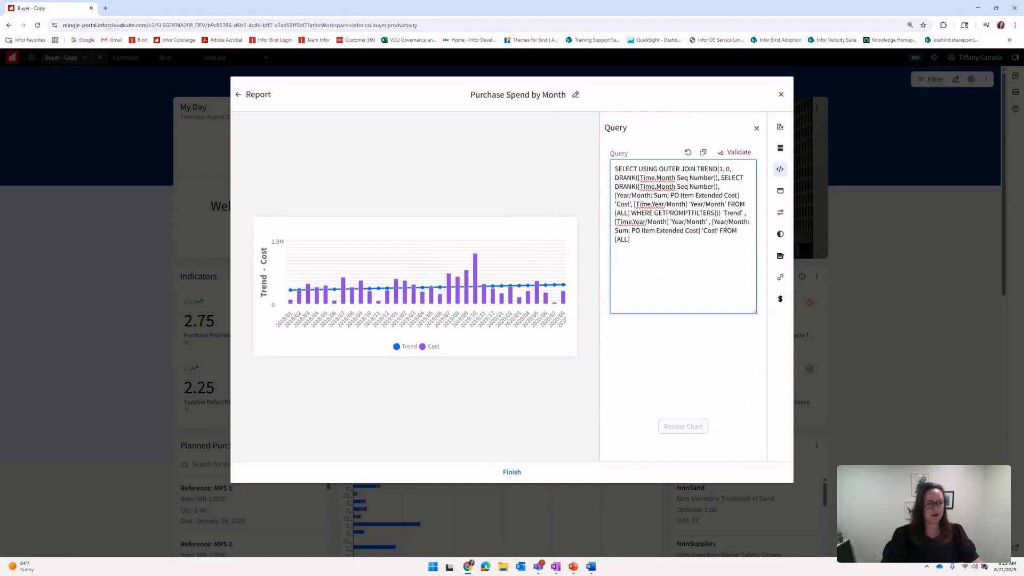
pyautogui.moveTo(616, 169); pyautogui.dragTo(674, 196)
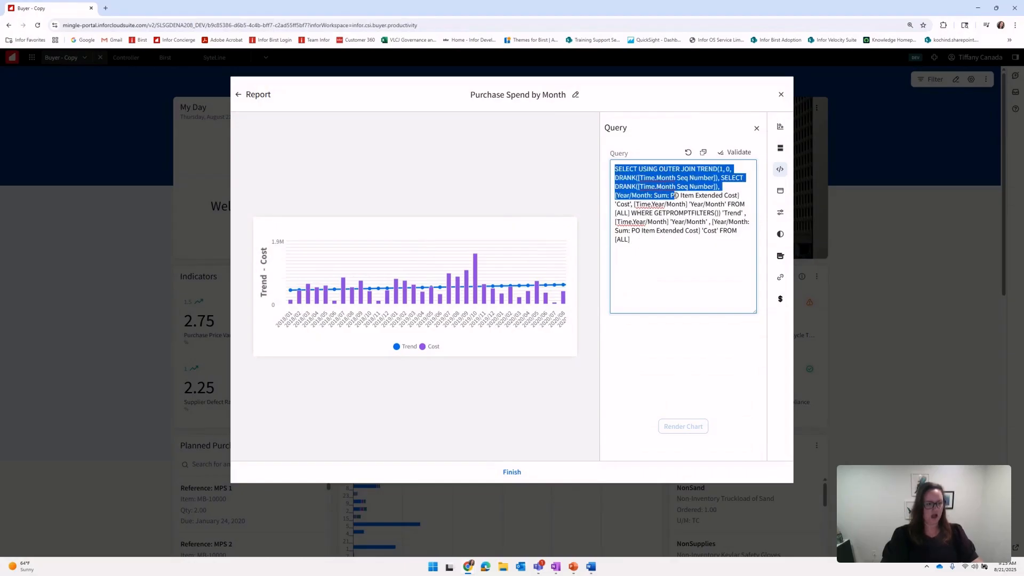
pyautogui.click(635, 242)
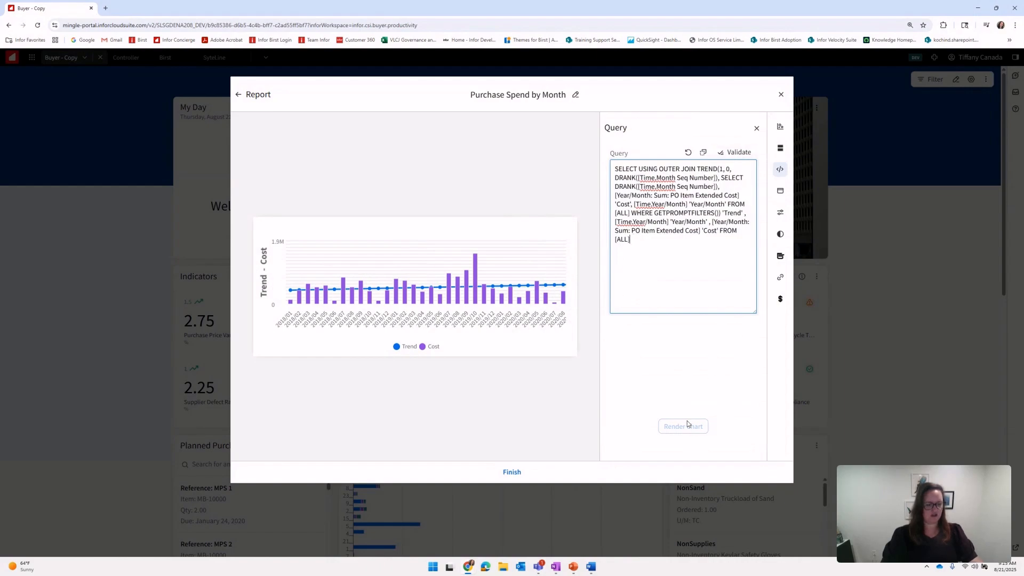
# - Validate the chart's query, render the chart from it and finish editing the Purchase Spend by Month widget
pyautogui.click(735, 153)
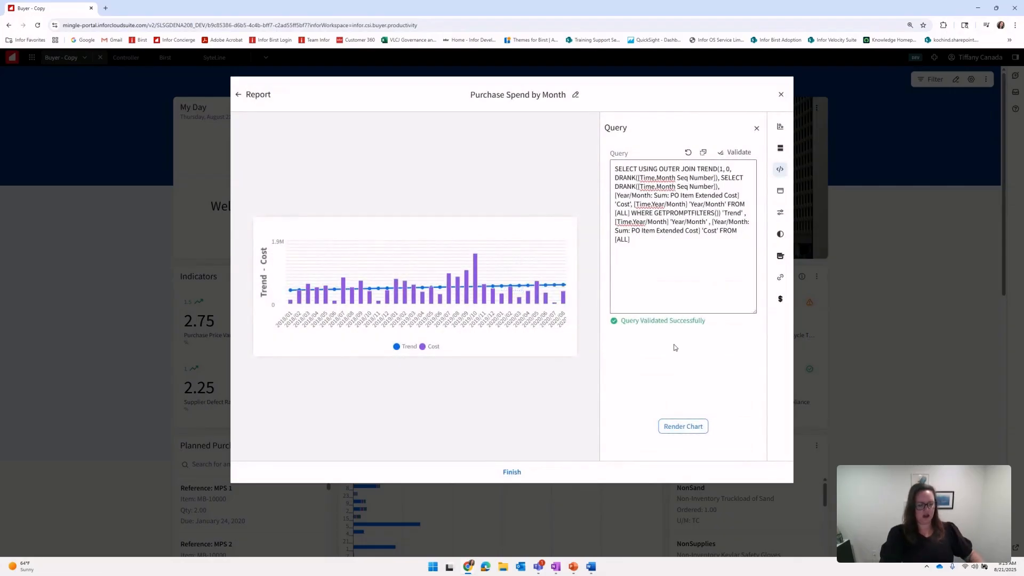
pyautogui.click(681, 431)
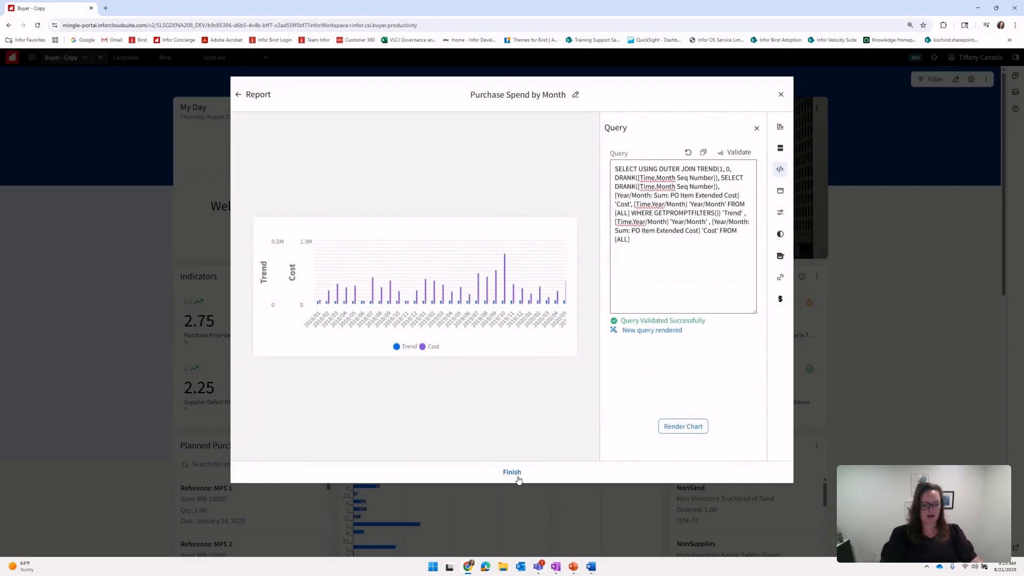
pyautogui.click(518, 478)
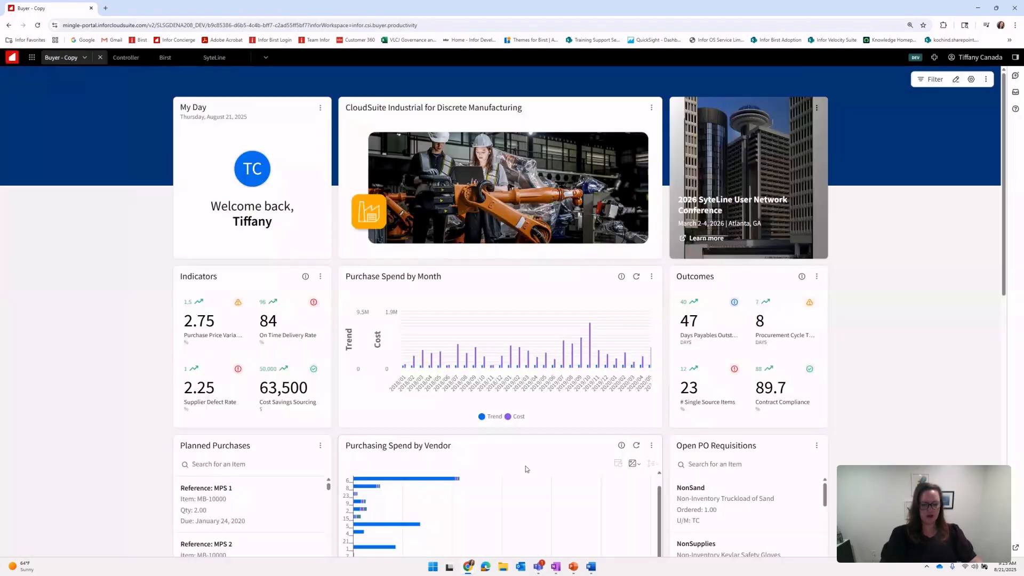
# - Open the Indicators widget's configuration and review which chart types it can use
pyautogui.click(320, 277)
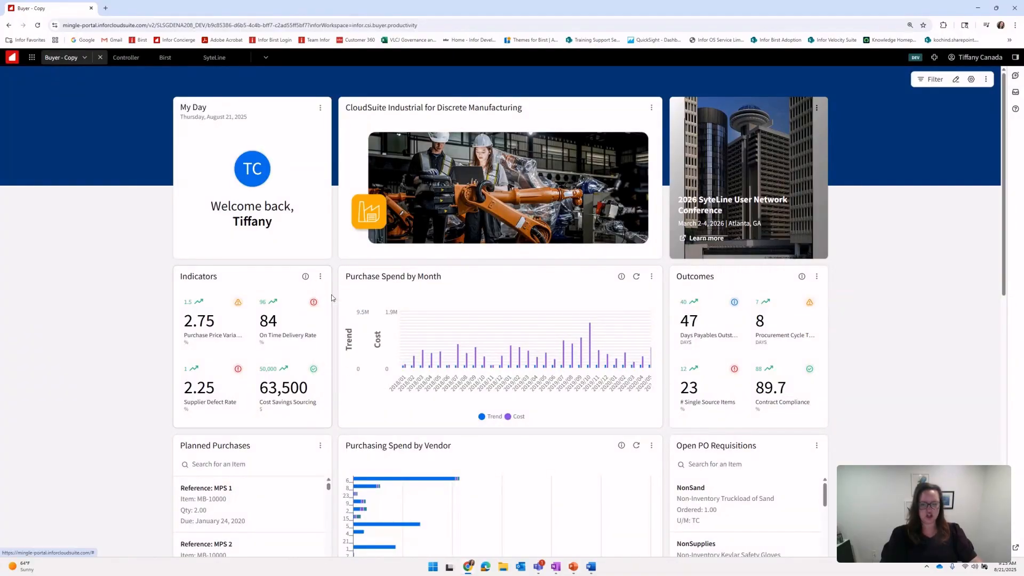
pyautogui.click(331, 295)
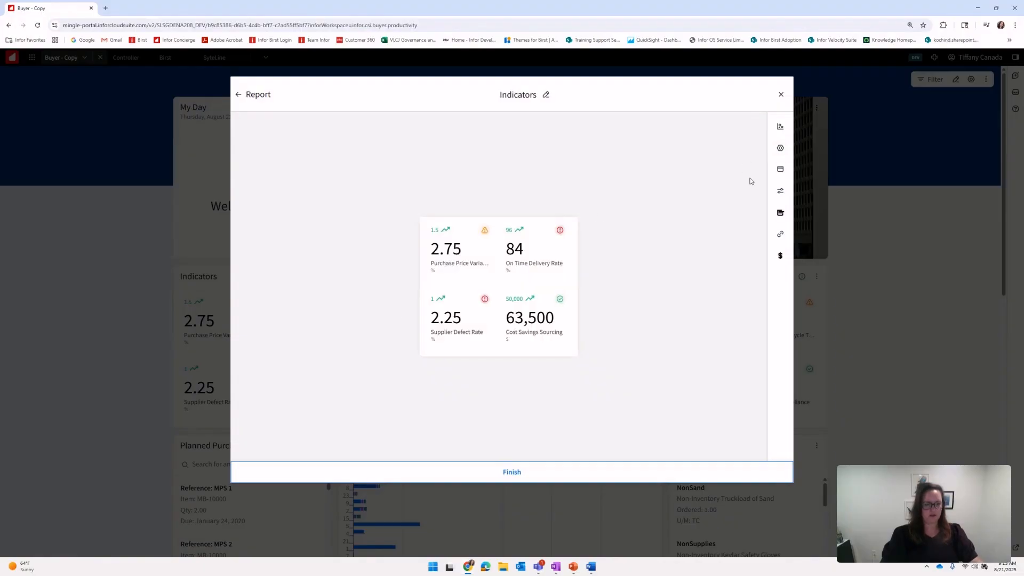
pyautogui.click(780, 127)
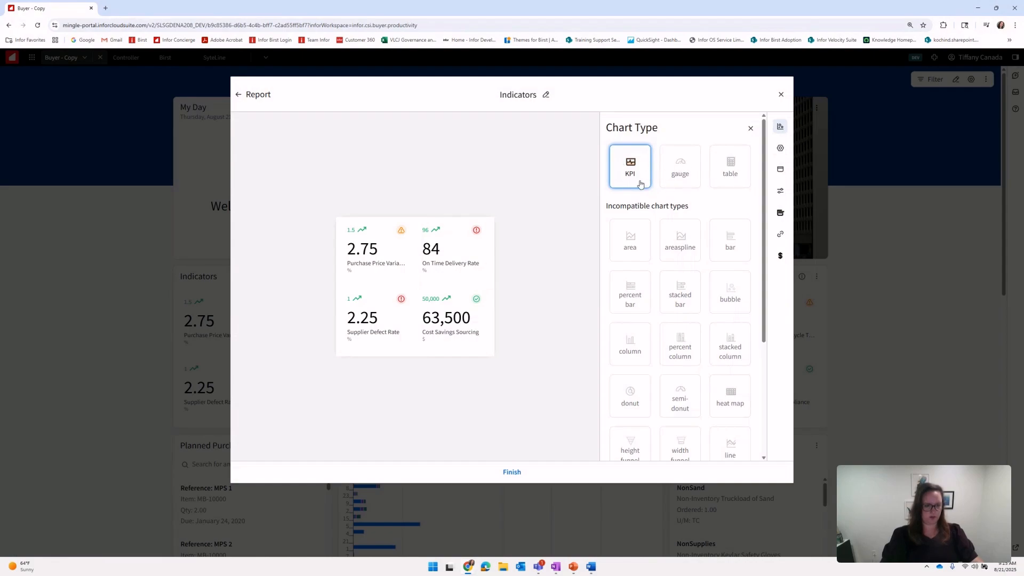
# - Examine the query, title, subtitle and trend settings of KPI 1 Purchase Price Variance, and finish the Indicators configuration
pyautogui.click(781, 149)
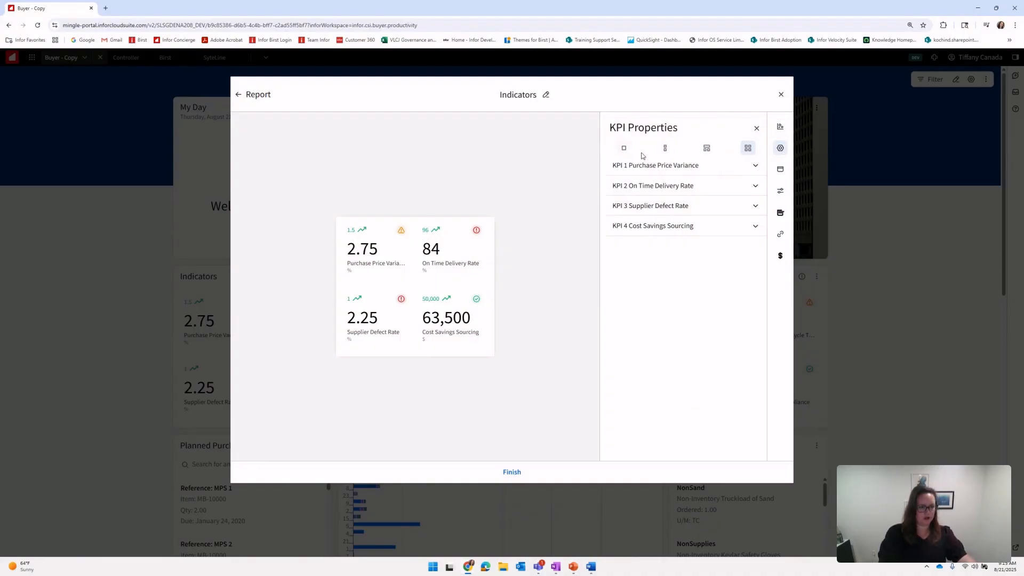
pyautogui.click(756, 165)
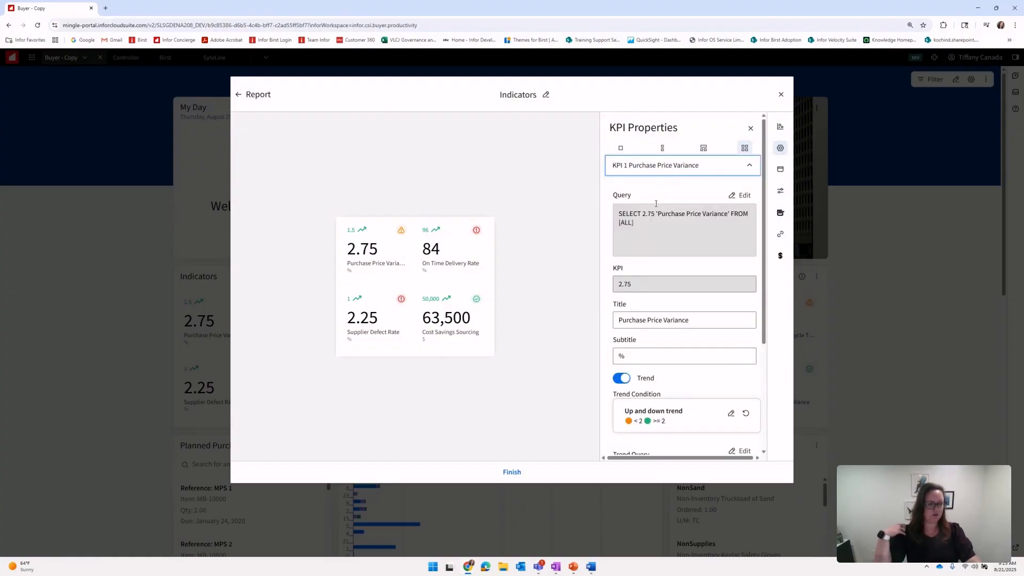
pyautogui.scroll(-2, 656, 204)
pyautogui.scroll(-5, 672, 304)
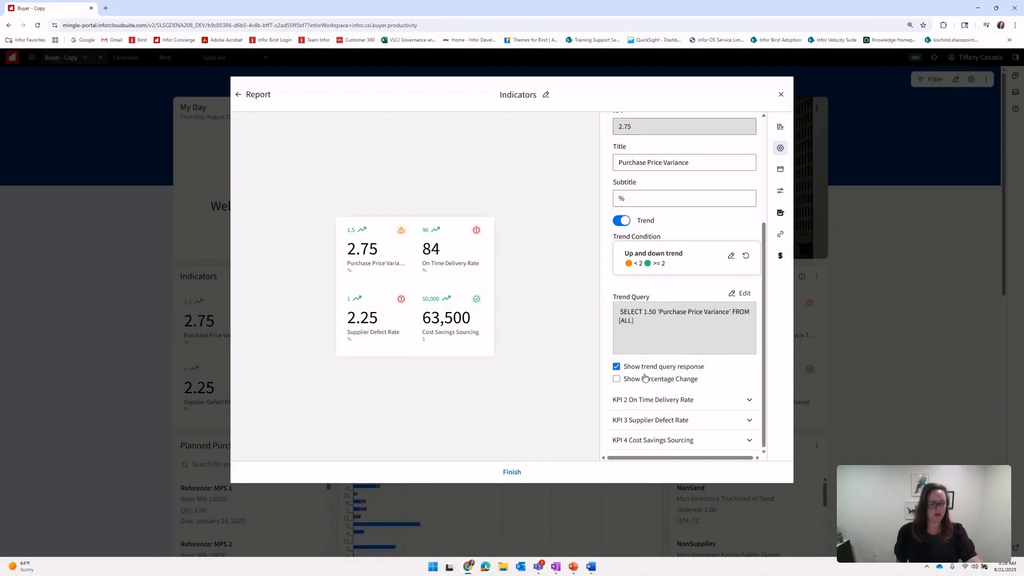
pyautogui.scroll(1, 678, 358)
pyautogui.scroll(3, 677, 358)
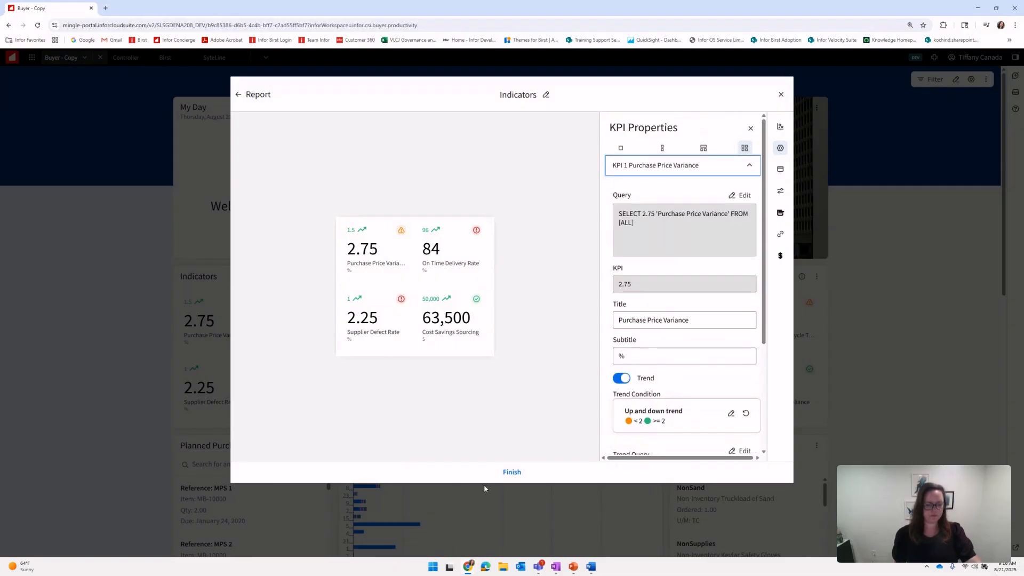
pyautogui.click(516, 473)
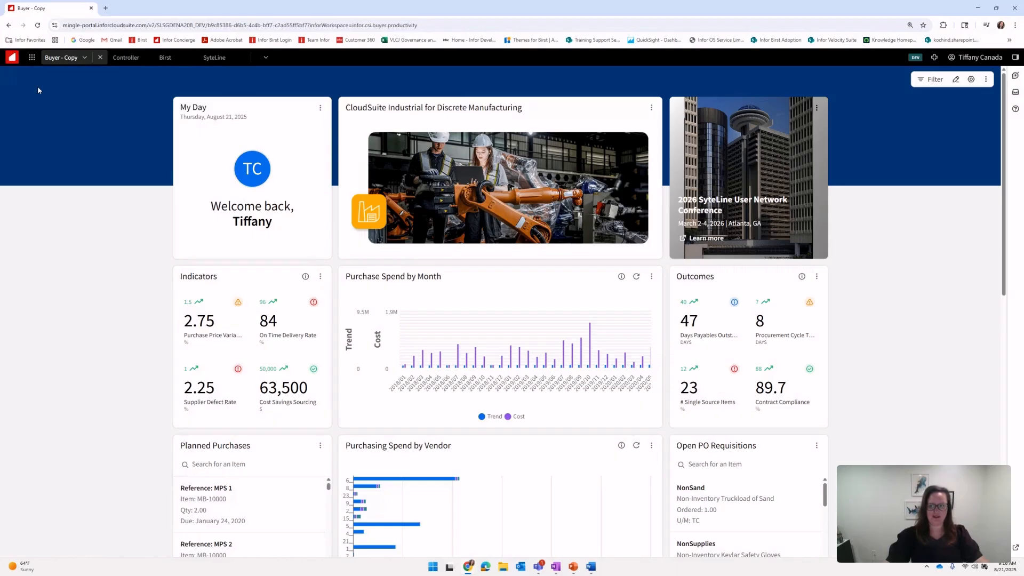
# - Create a new workspace named Demo with Widgets as its foundation and the purple column-chart icon
pyautogui.click(32, 59)
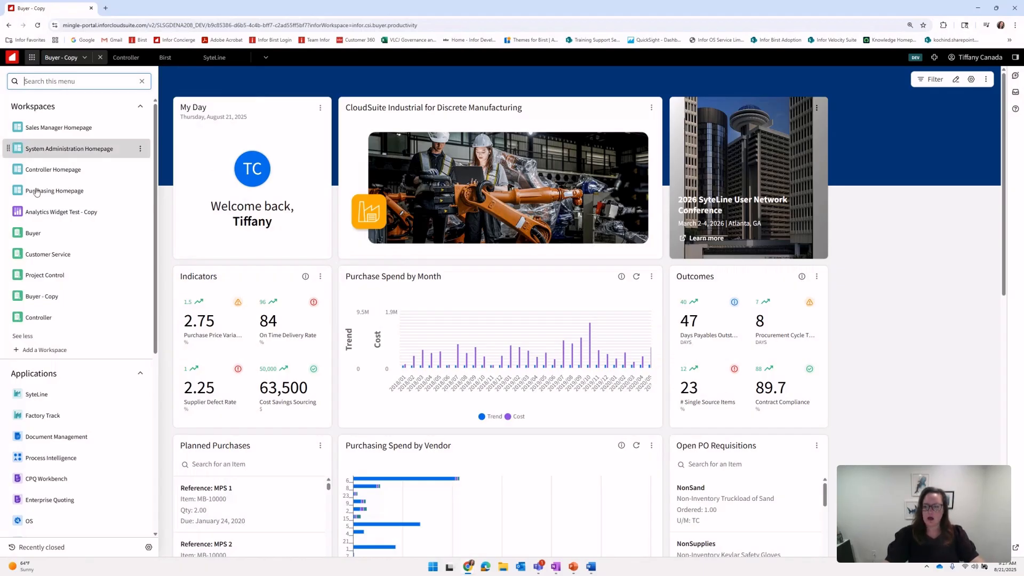
pyautogui.click(47, 350)
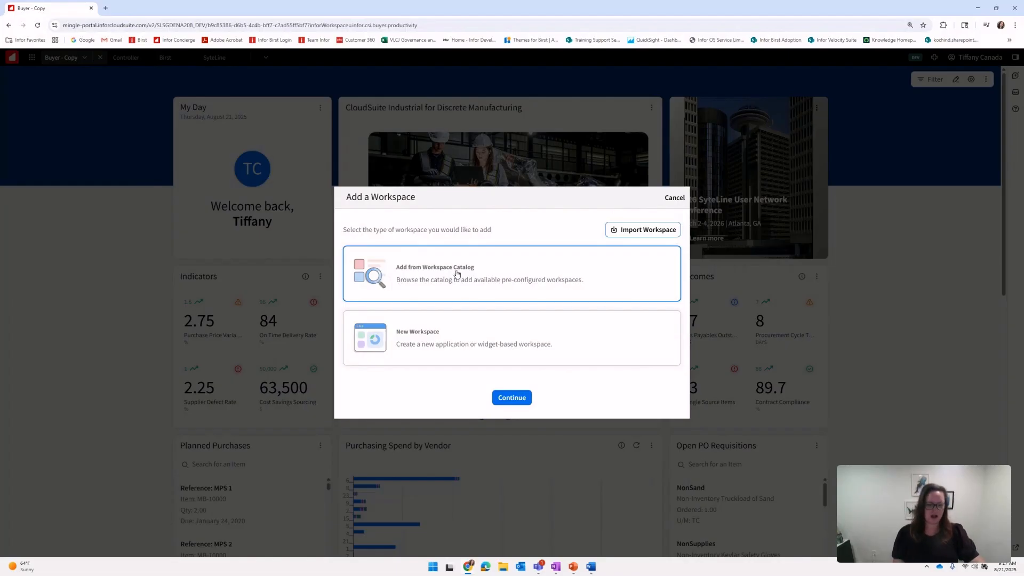
pyautogui.click(420, 337)
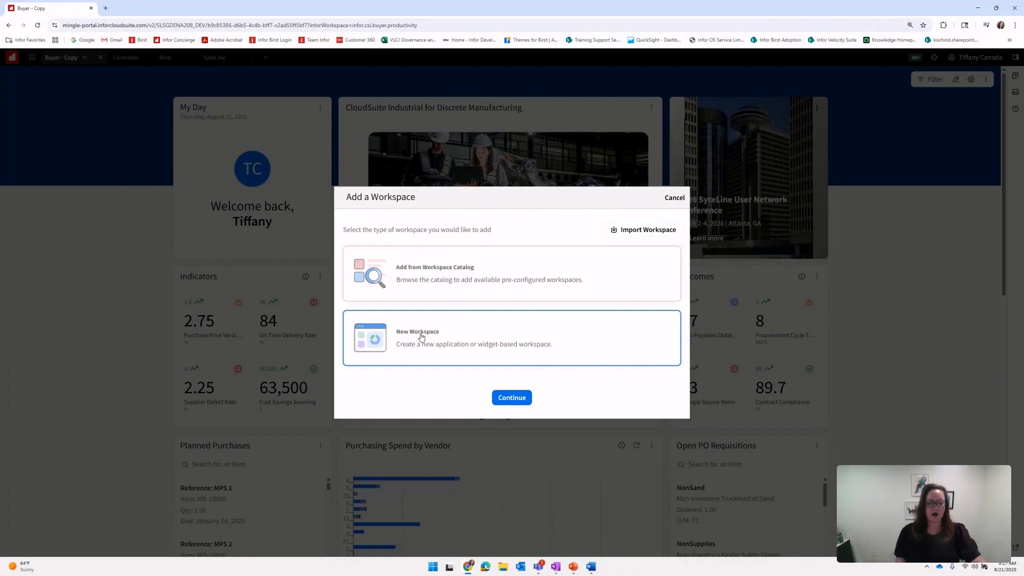
pyautogui.click(510, 397)
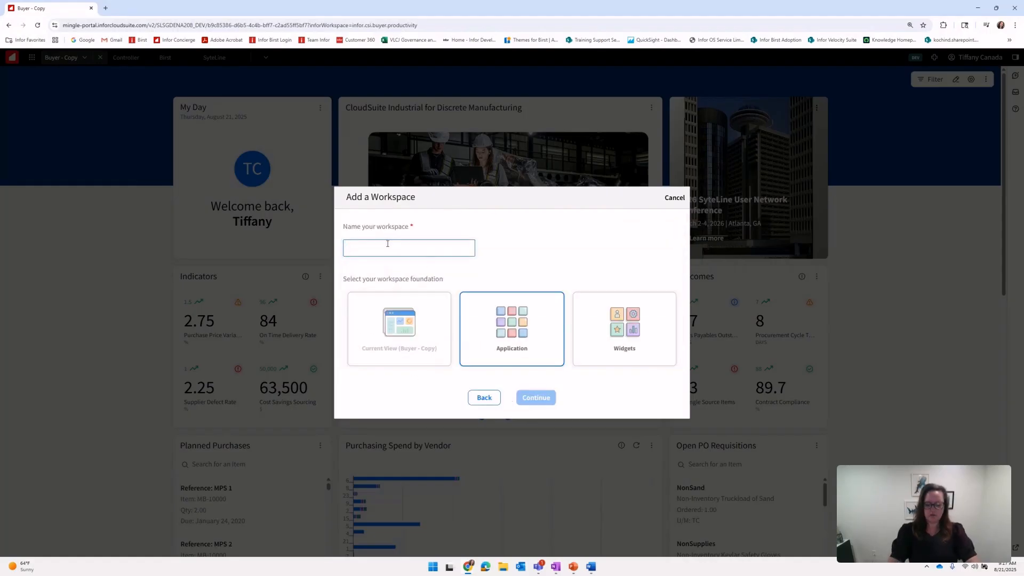
pyautogui.write('Demo')
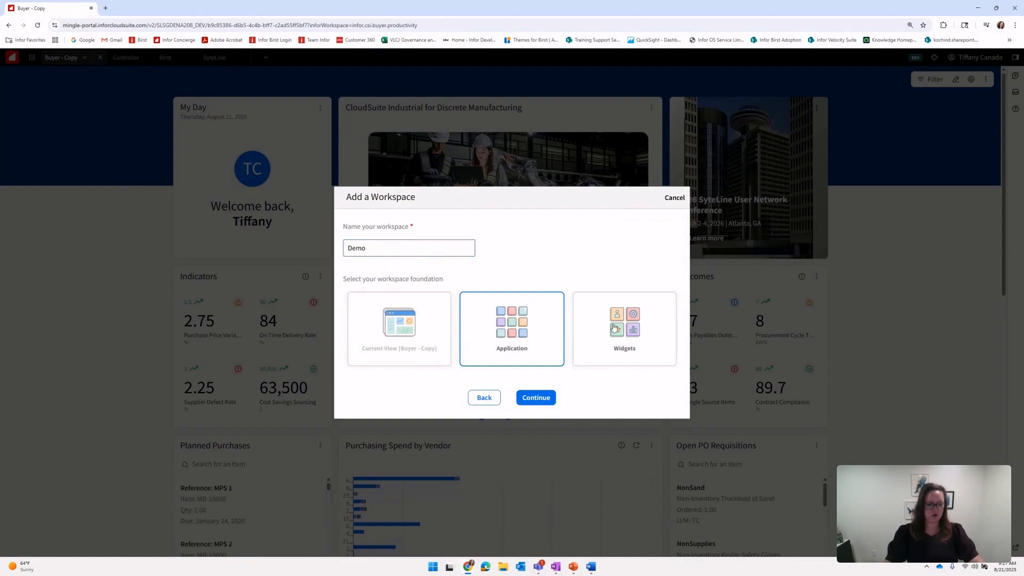
pyautogui.click(643, 352)
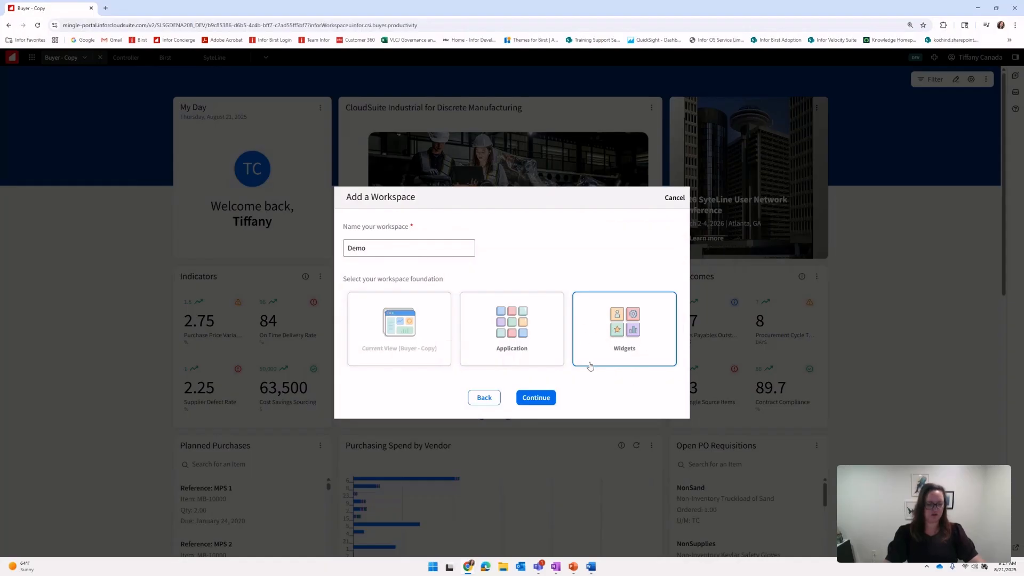
pyautogui.click(548, 407)
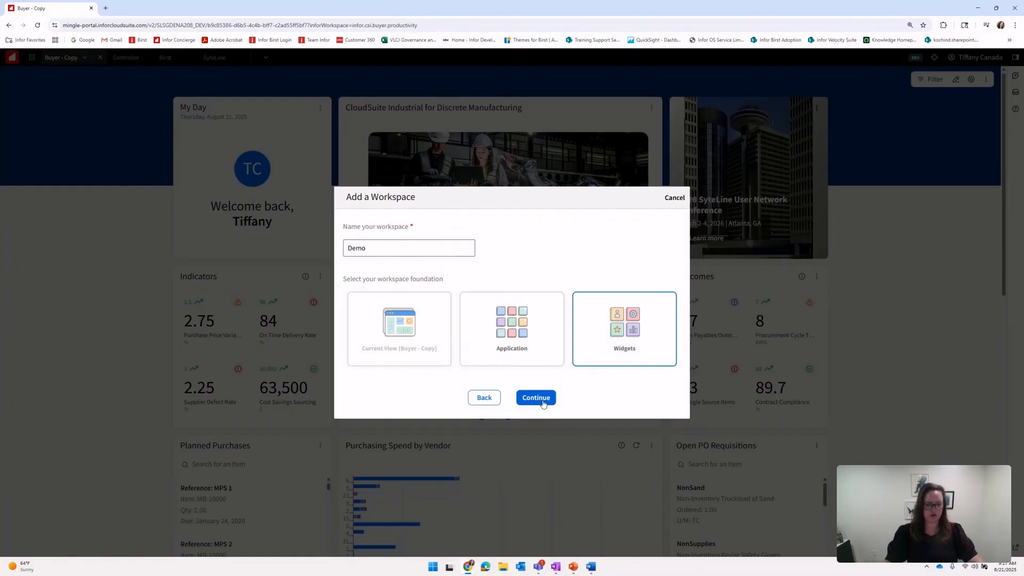
pyautogui.click(643, 307)
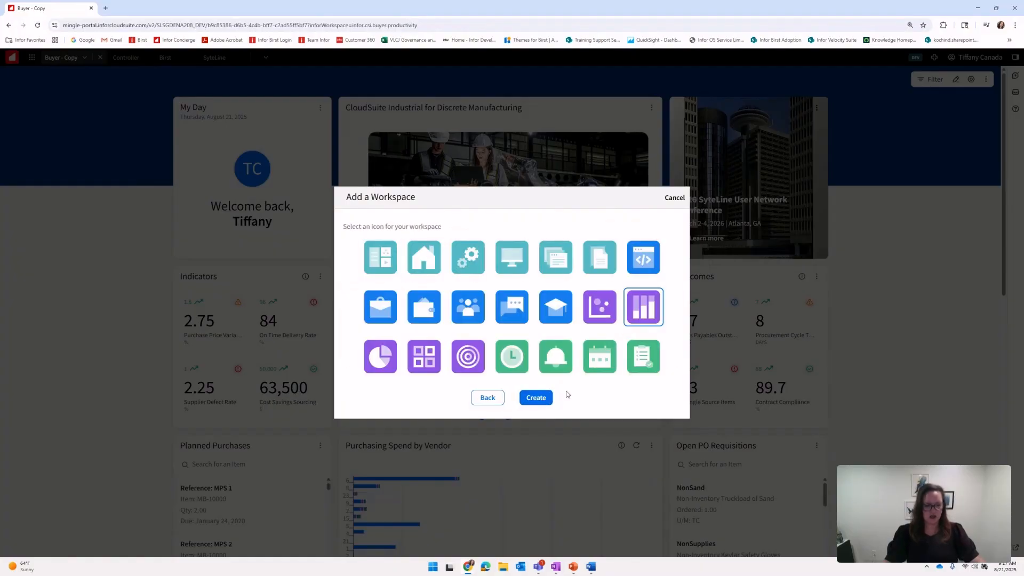
pyautogui.click(536, 397)
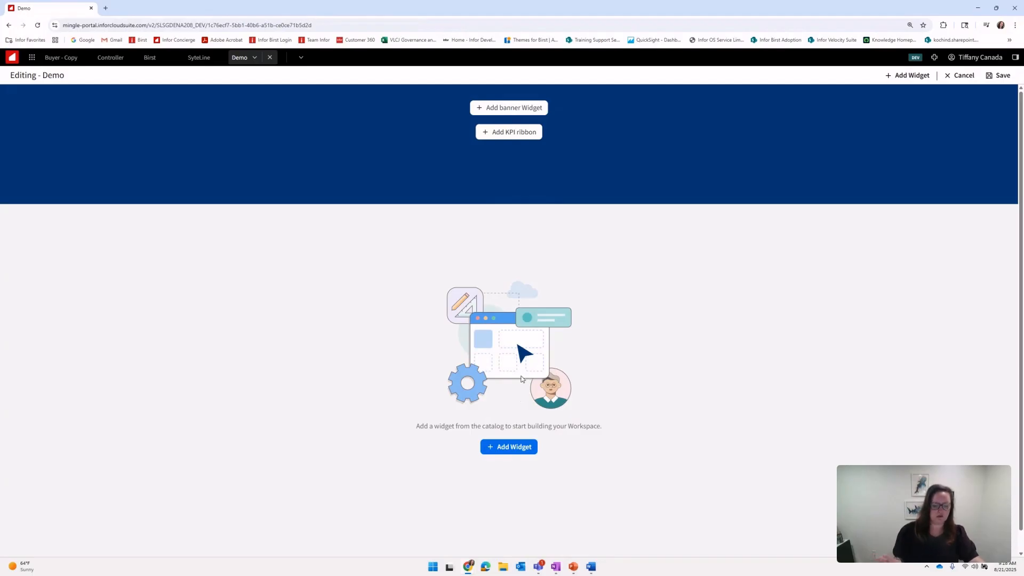
# - Add the standard Visual Analytics widget from the Business Intelligence category of the widget catalog to the Demo workspace
pyautogui.click(514, 452)
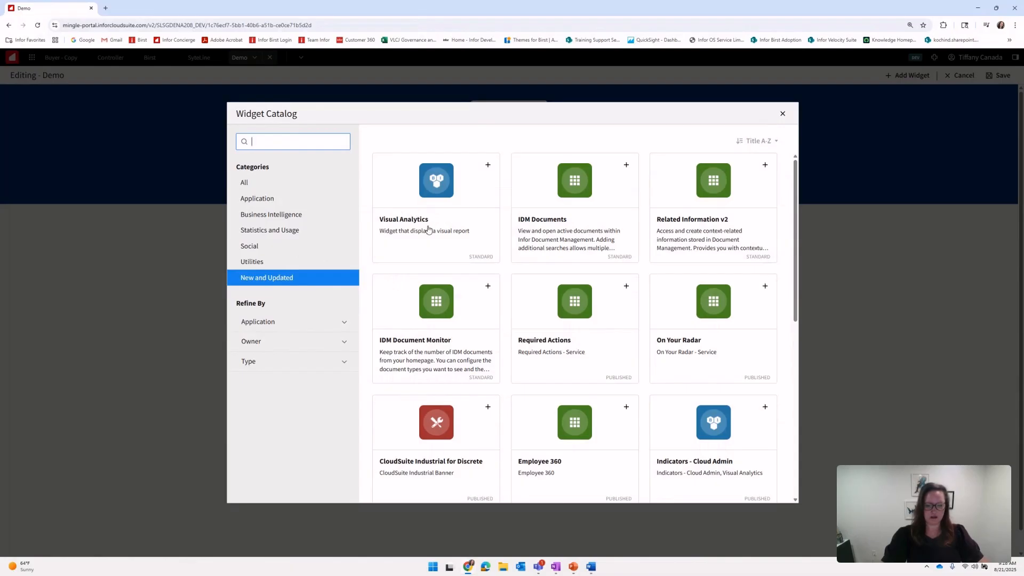
pyautogui.click(292, 214)
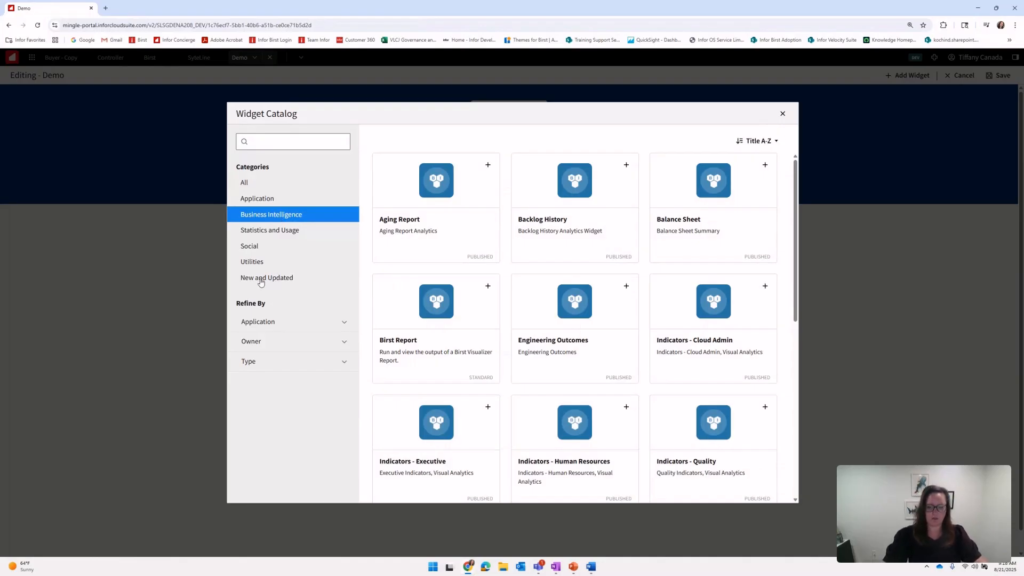
pyautogui.scroll(-6, 587, 329)
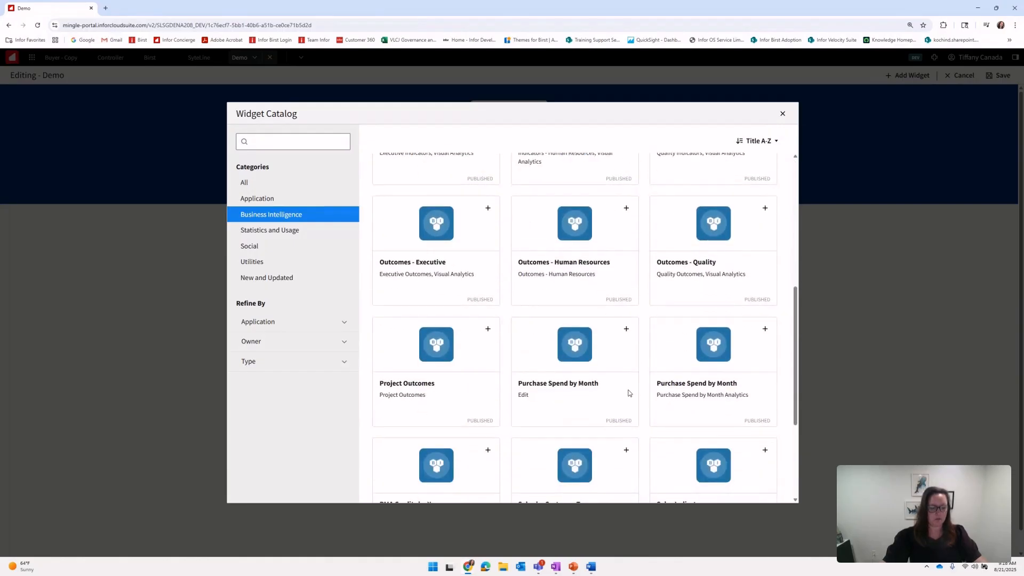
pyautogui.scroll(-3, 667, 377)
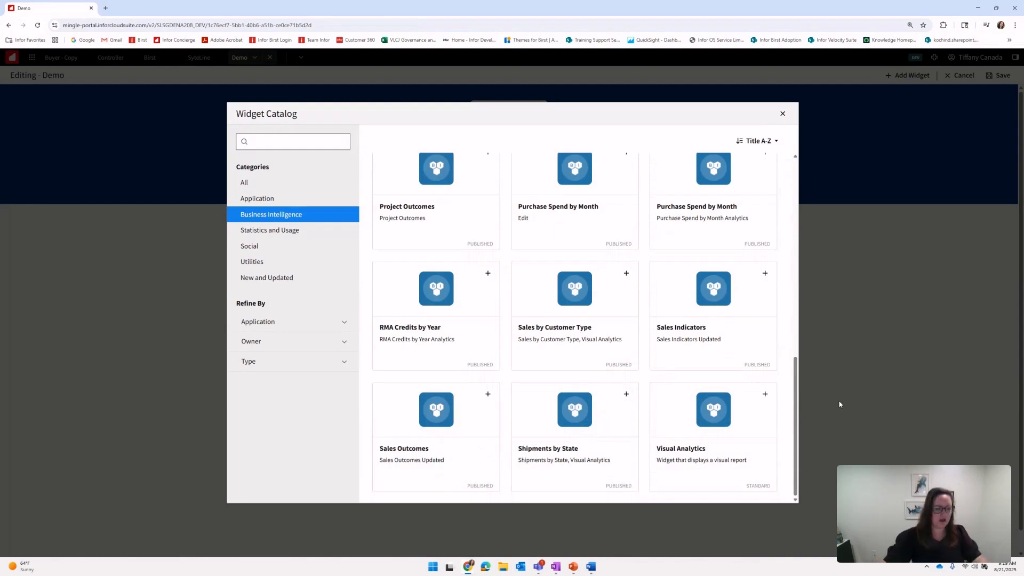
pyautogui.click(765, 397)
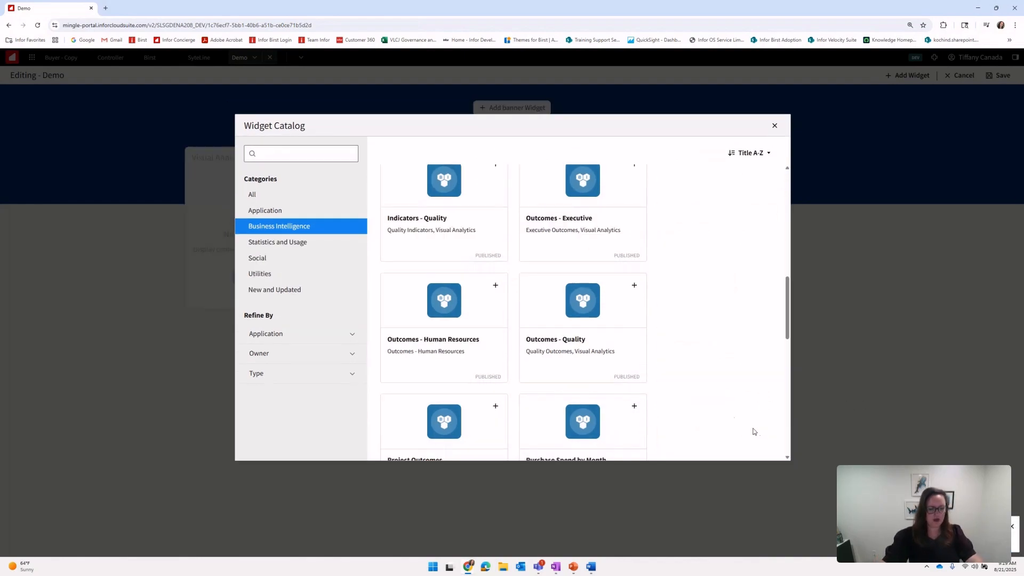
pyautogui.click(774, 126)
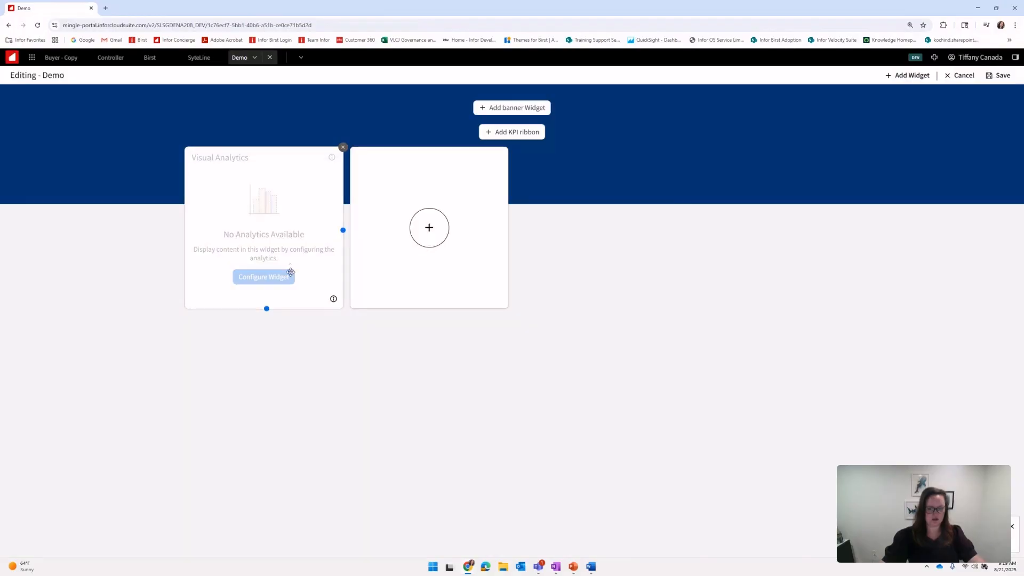
# - Widen the Visual Analytics widget to two columns and save the Demo workspace
pyautogui.moveTo(344, 230); pyautogui.dragTo(512, 238)
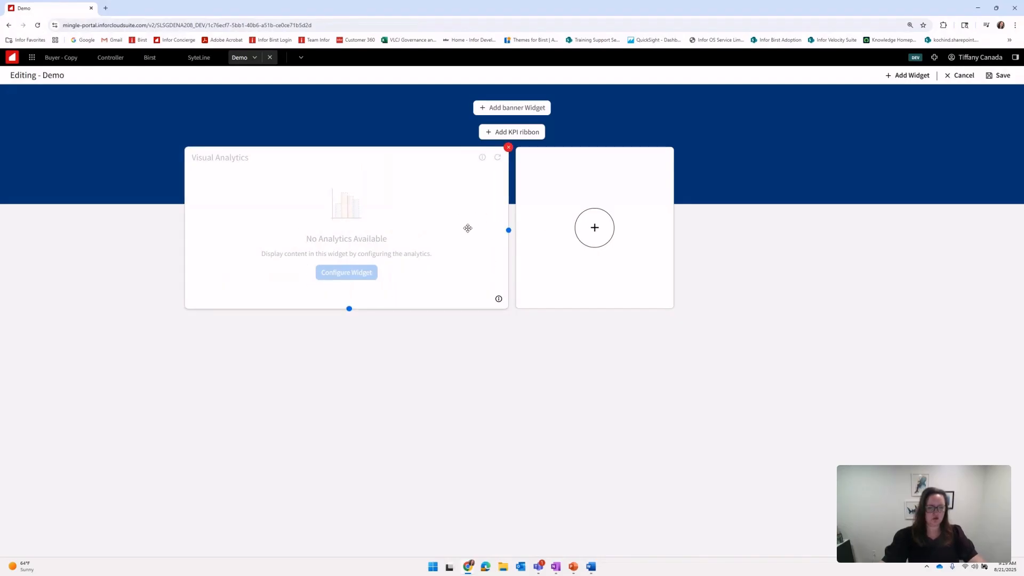
pyautogui.moveTo(510, 231)
pyautogui.mouseDown()
pyautogui.moveTo(359, 228)
pyautogui.moveTo(508, 229)
pyautogui.mouseUp()
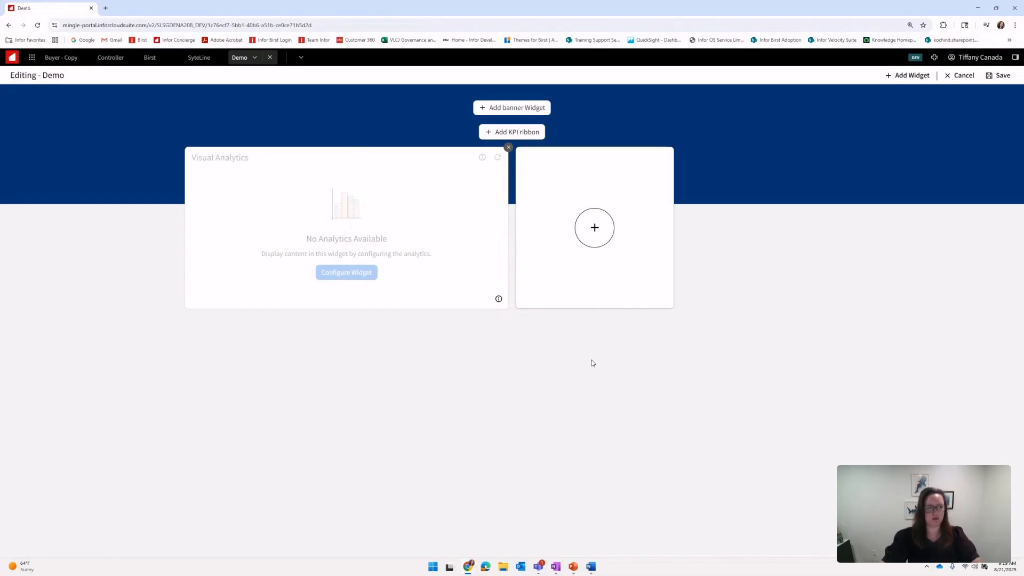
pyautogui.click(989, 77)
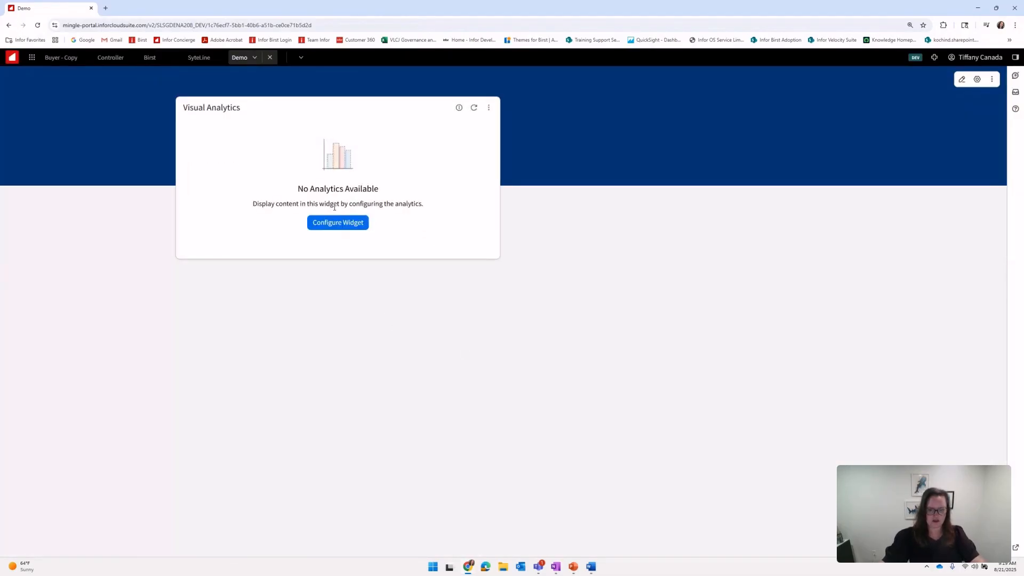
pyautogui.click(333, 223)
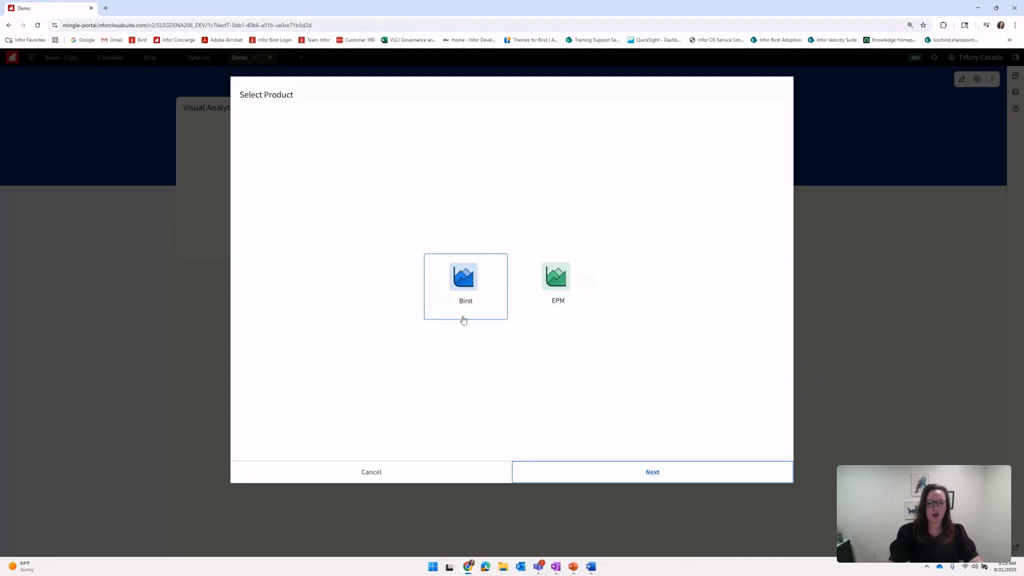
pyautogui.click(619, 480)
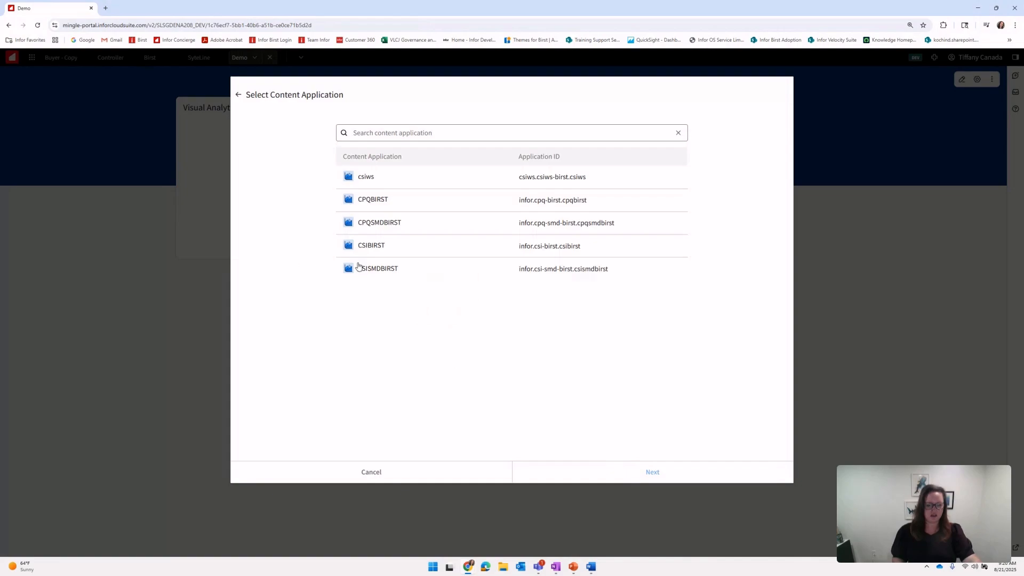
pyautogui.click(371, 248)
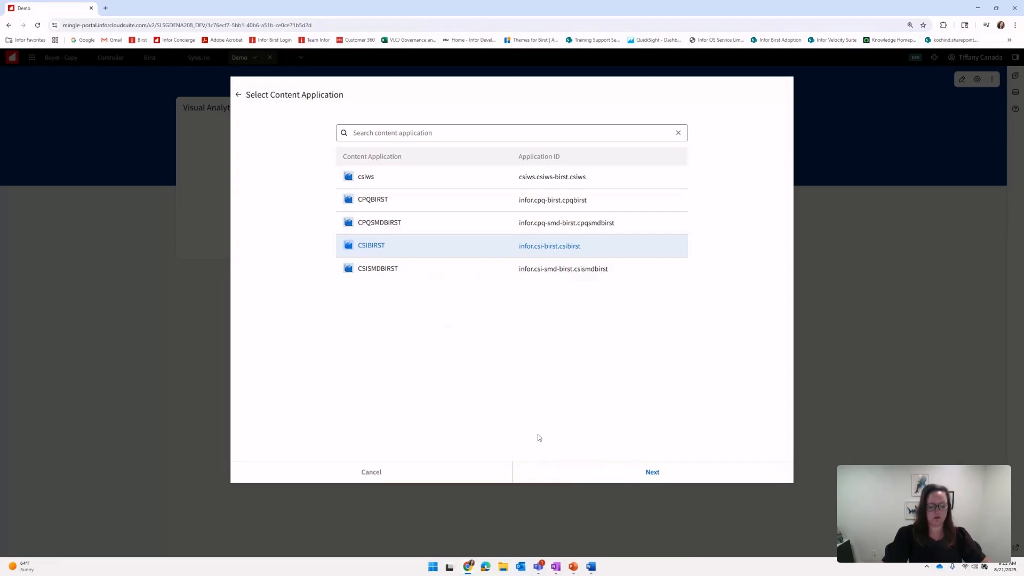
pyautogui.click(585, 479)
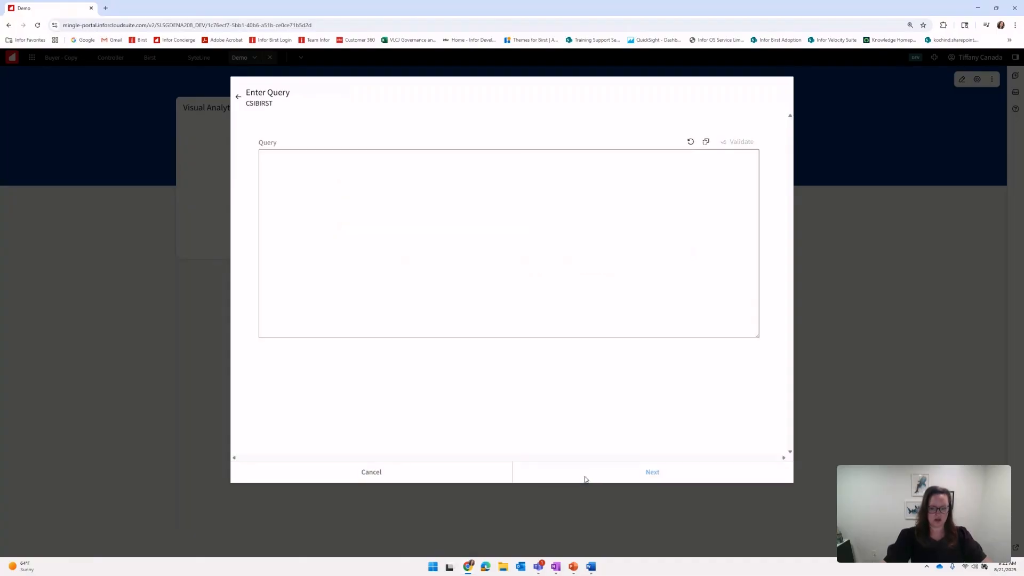
pyautogui.click(361, 178)
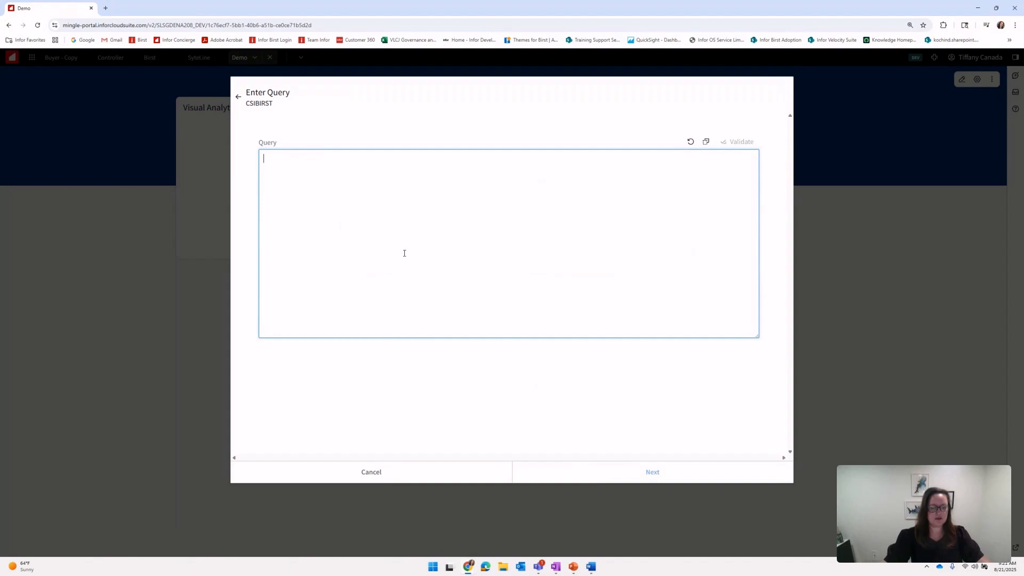
pyautogui.click(407, 474)
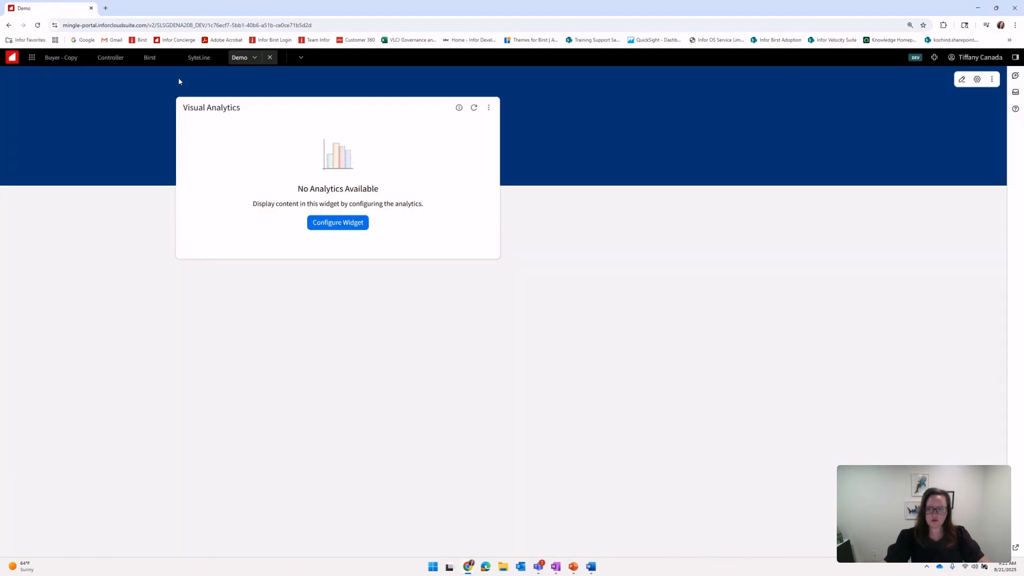
# - Switch to Birst and open the Gross Margin report in Visualizer from the shared Workspace Widgets folder
pyautogui.click(144, 58)
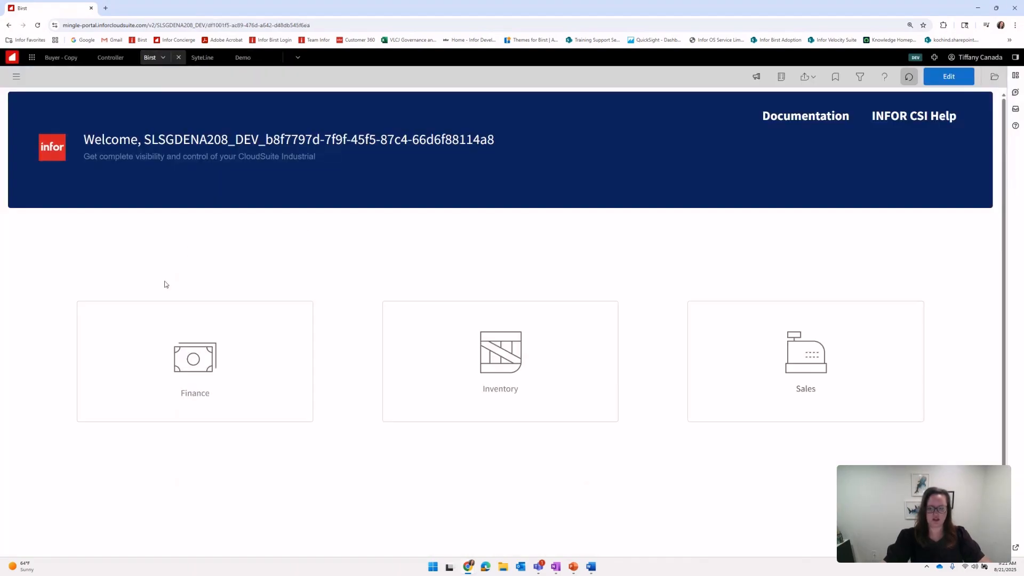
pyautogui.click(16, 76)
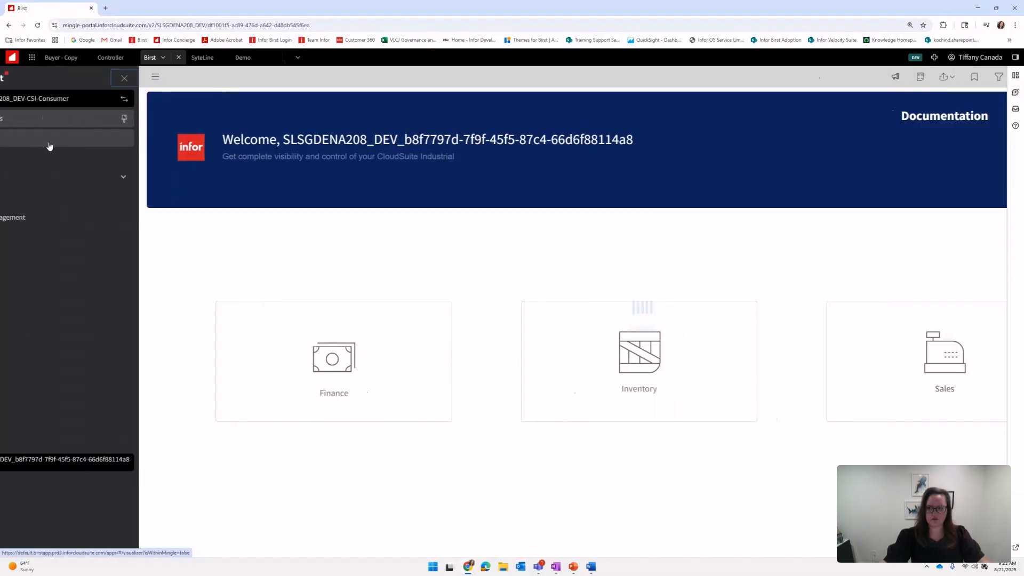
pyautogui.click(48, 139)
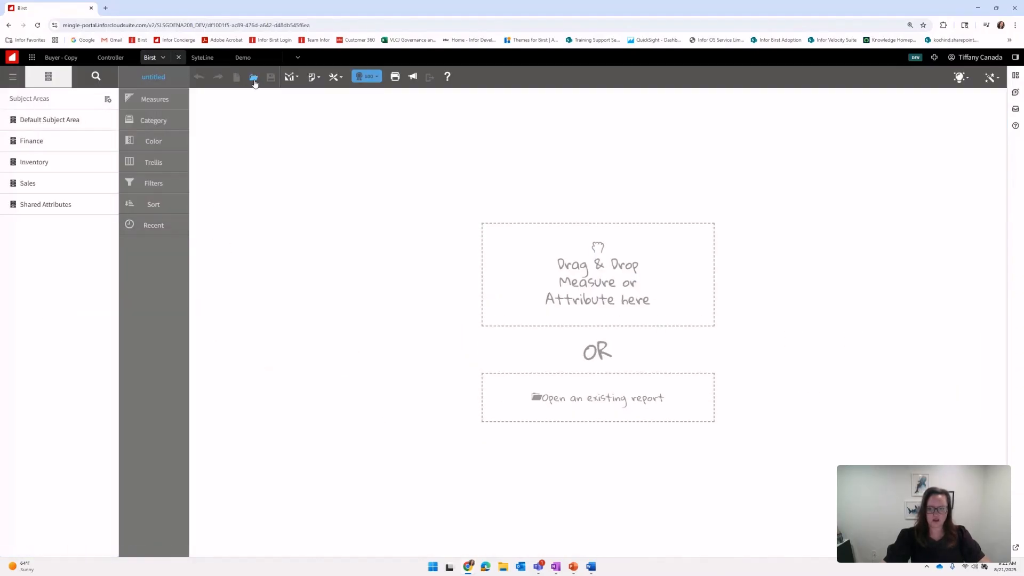
pyautogui.click(255, 83)
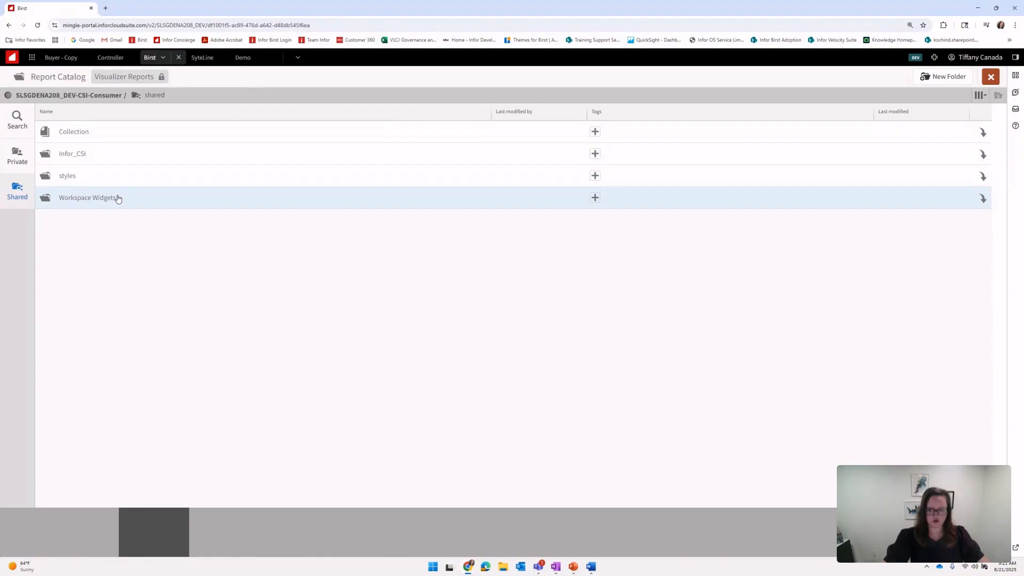
pyautogui.click(117, 198)
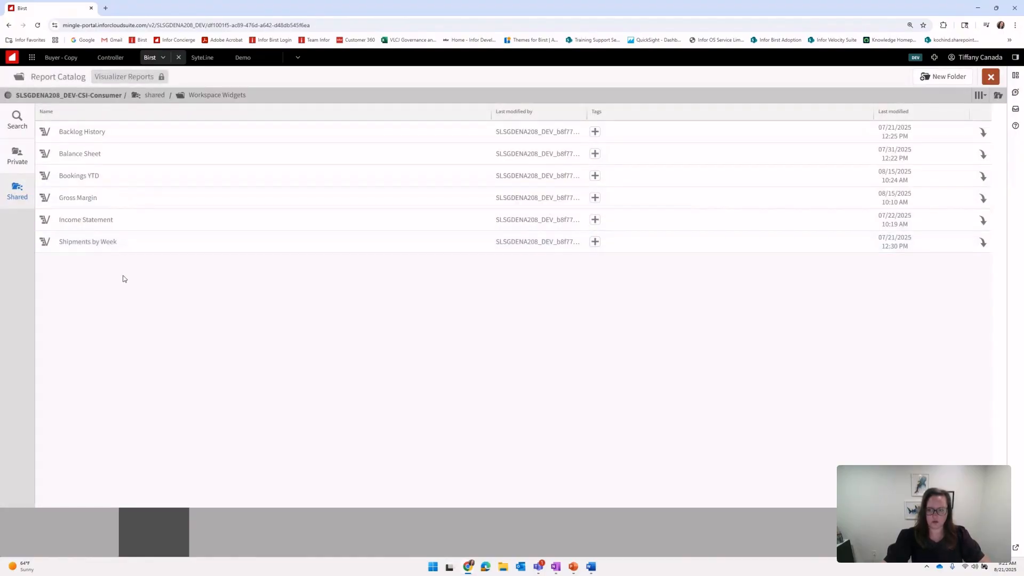
pyautogui.click(100, 201)
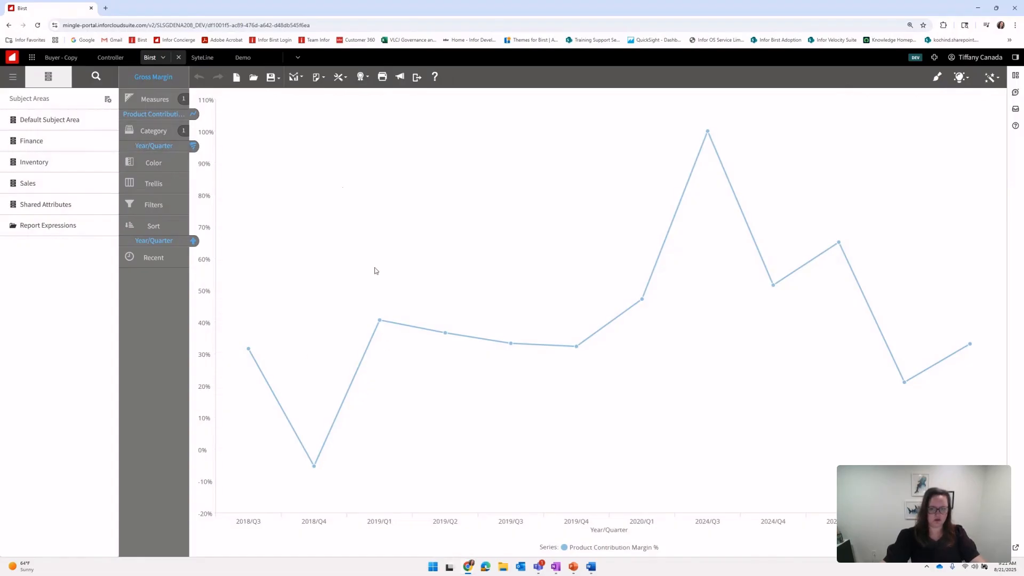
# - Copy the full query text of the Gross Margin report and close the query view
pyautogui.click(339, 77)
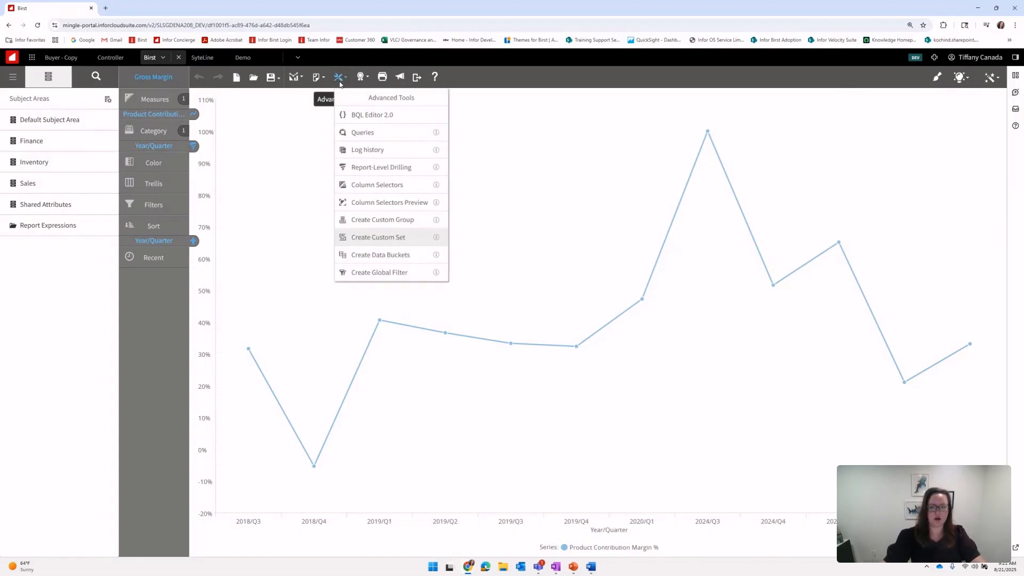
pyautogui.click(362, 133)
pyautogui.tripleClick(362, 104)
pyautogui.hotkey('ctrl', 'c')
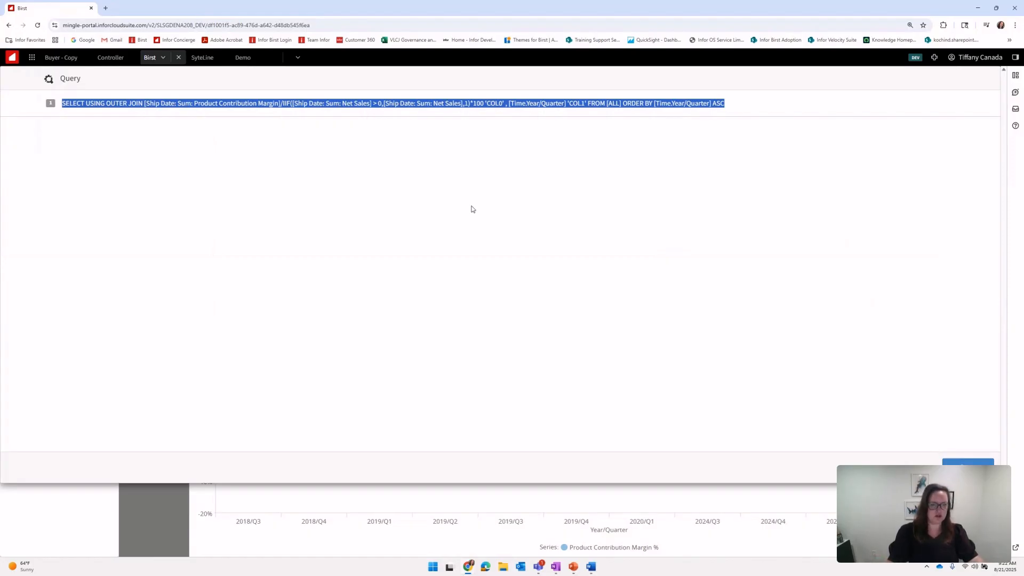
pyautogui.click(966, 462)
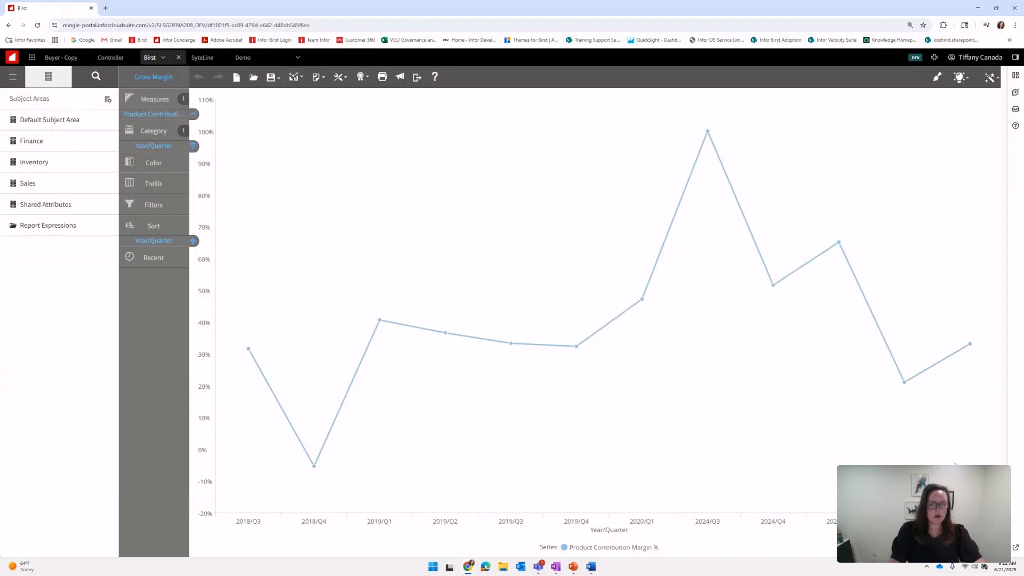
# - Return to the Demo workspace and configure the Visual Analytics widget with product Birst, content application CSIBIRST and the copied query
pyautogui.click(246, 63)
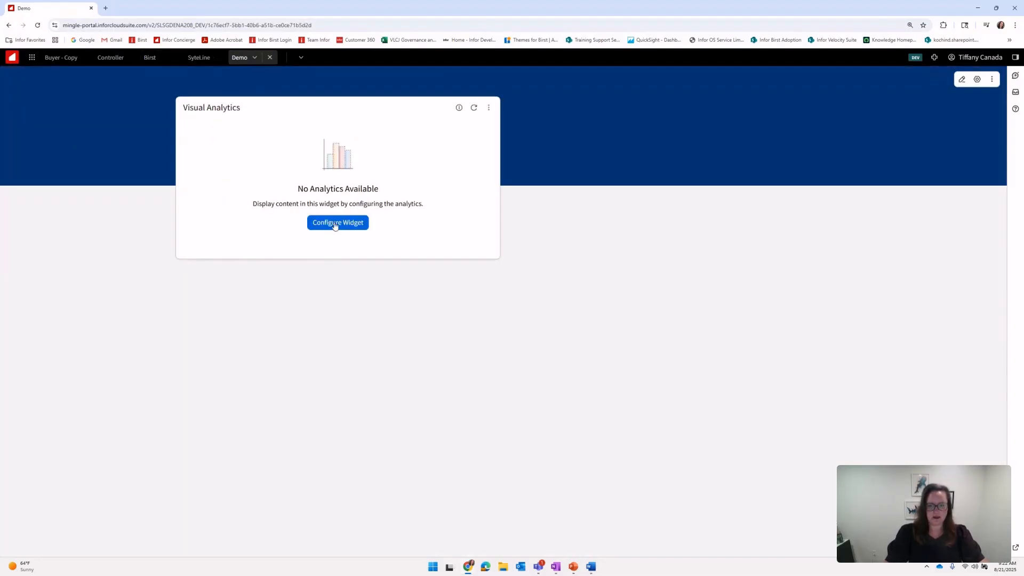
pyautogui.click(335, 224)
pyautogui.click(592, 472)
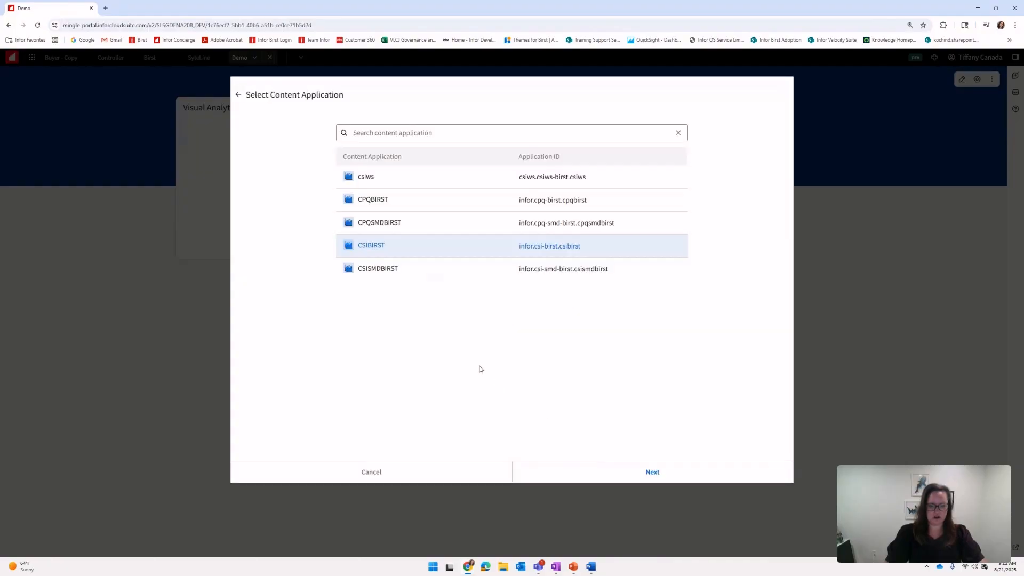
pyautogui.click(590, 472)
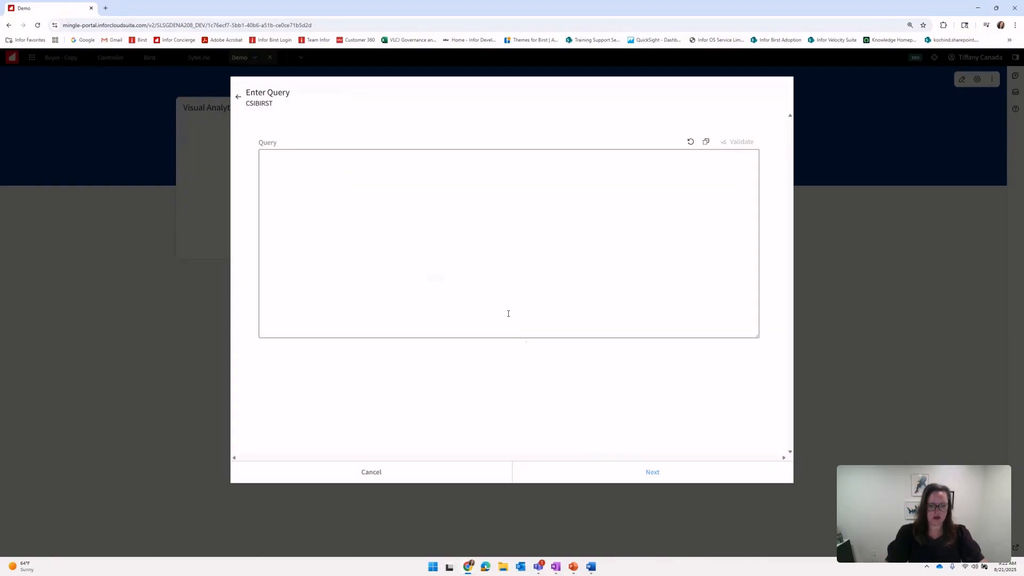
pyautogui.hotkey('ctrl', 'v')
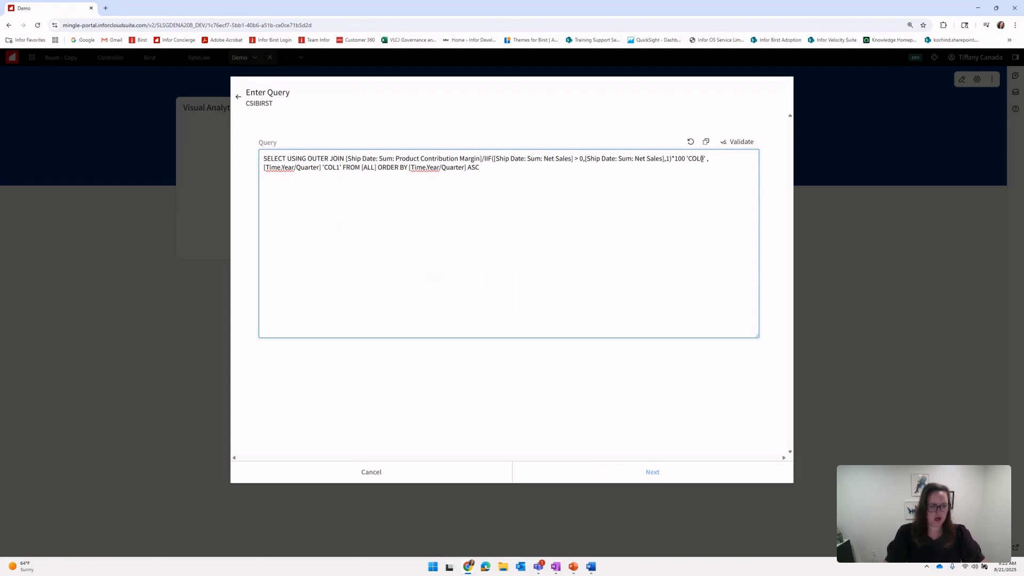
# - Rename the query's column aliases COL0 to Margin and COL1 to Year/Quarter, and render the chart from the validated query
pyautogui.moveTo(704, 158); pyautogui.dragTo(689, 159)
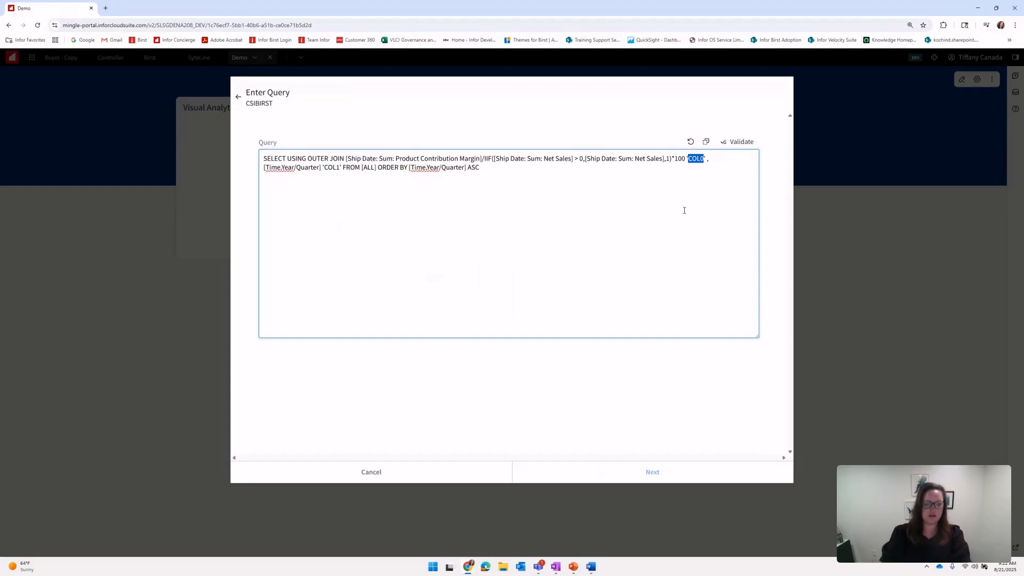
pyautogui.write('Margin')
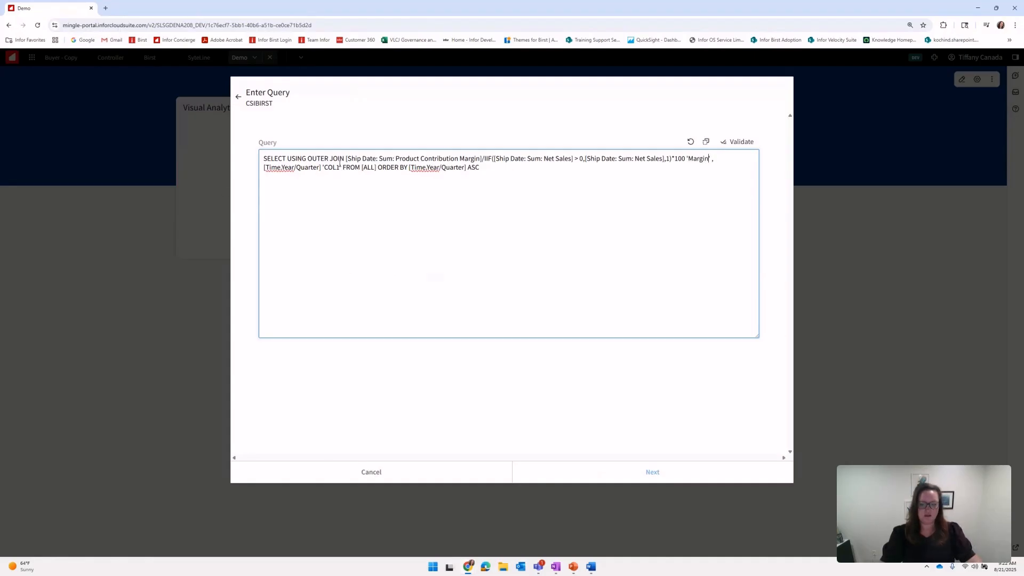
pyautogui.moveTo(339, 168); pyautogui.dragTo(324, 167)
pyautogui.write('Year/Quarter')
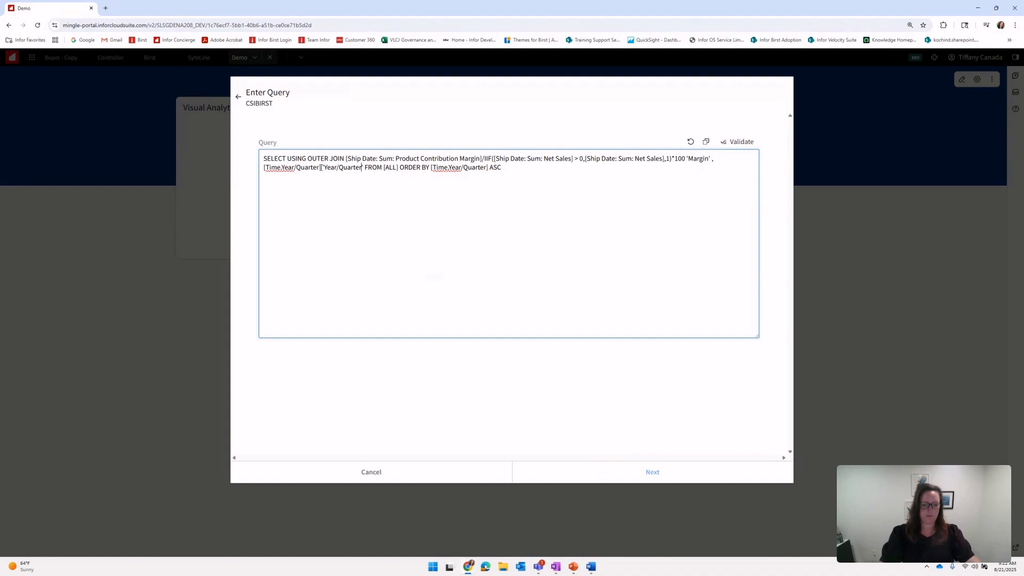
pyautogui.moveTo(326, 168); pyautogui.dragTo(264, 166)
pyautogui.click(363, 168)
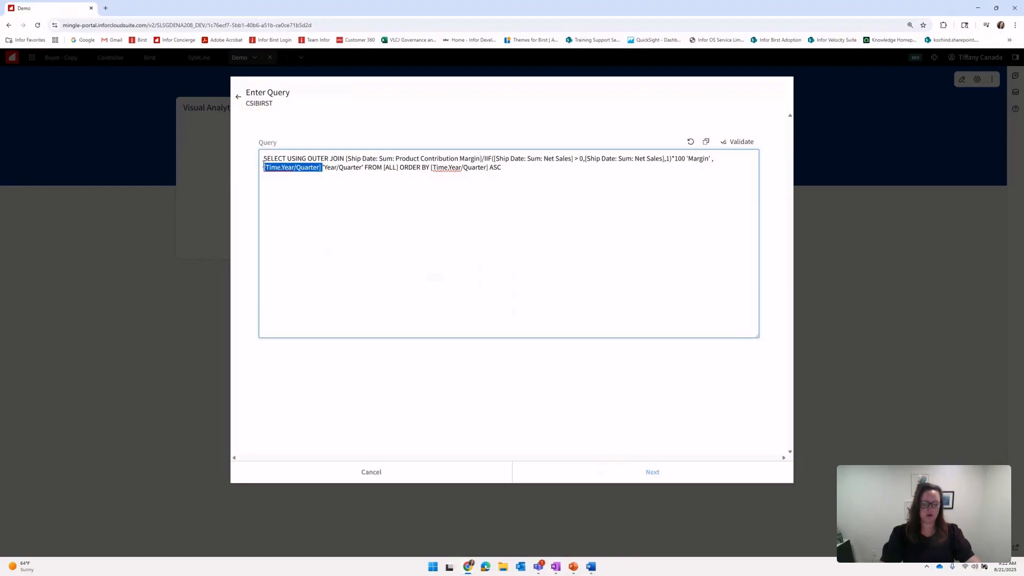
pyautogui.click(404, 233)
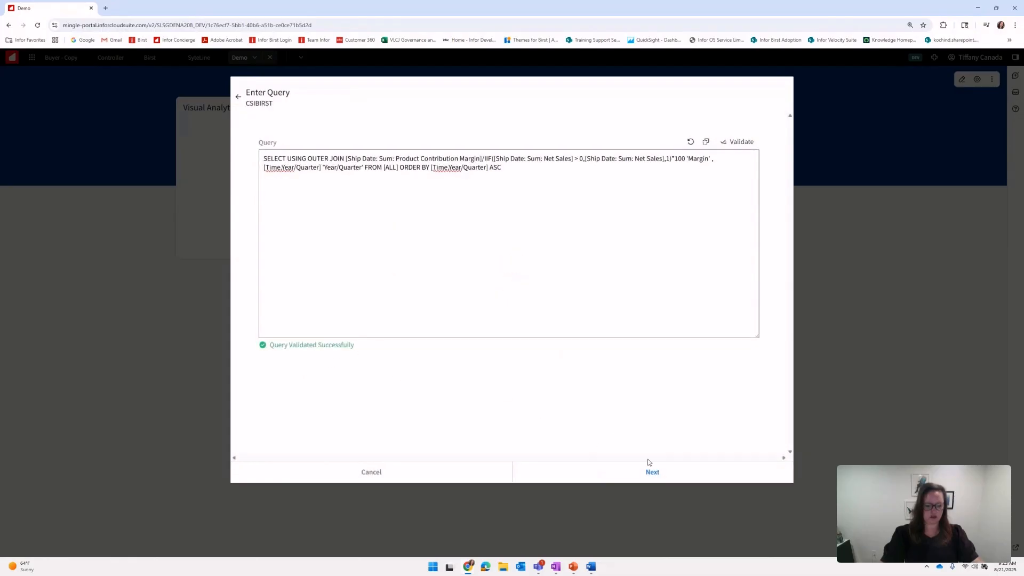
pyautogui.click(652, 471)
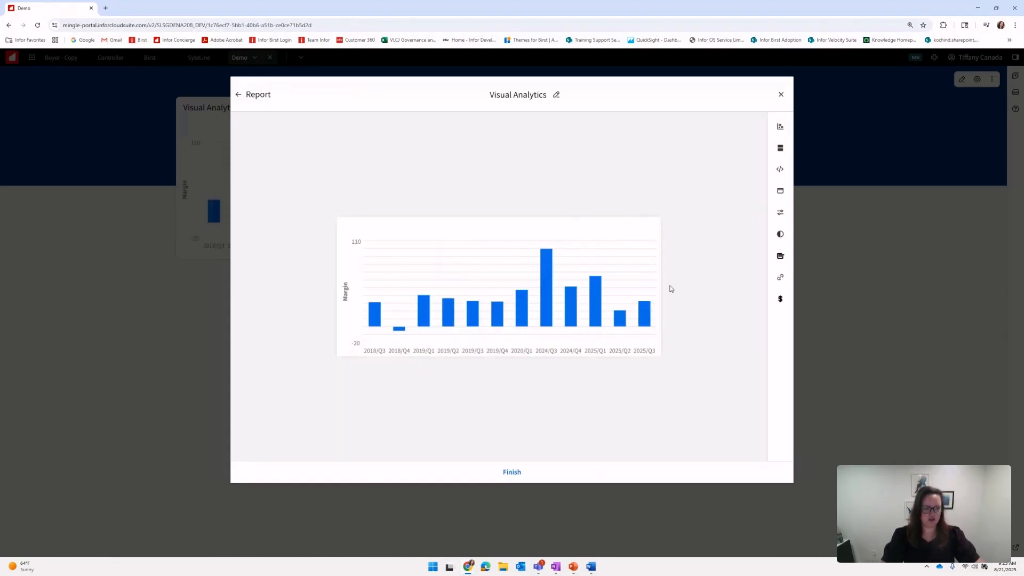
# - Name the widget Gross Margin, with subtitle USD and description "Here is my widget"
pyautogui.click(556, 94)
pyautogui.tripleClick(511, 252)
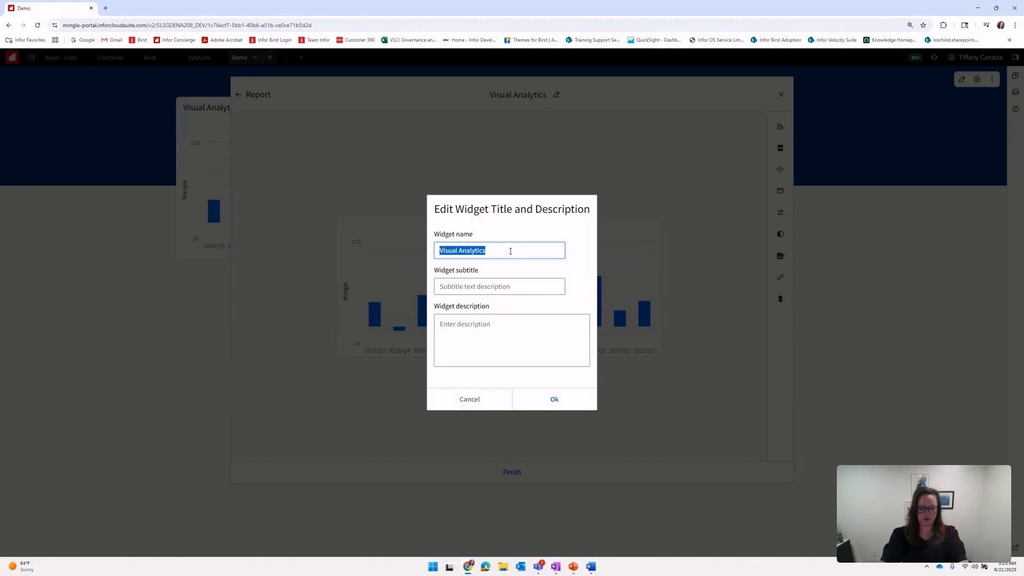
pyautogui.write('Margin')
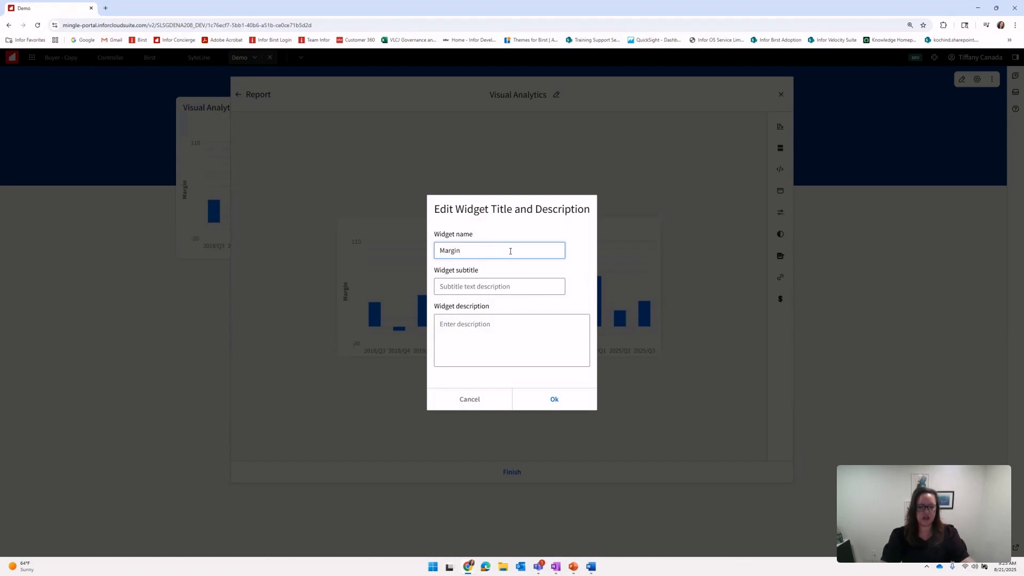
pyautogui.click(442, 251)
pyautogui.write('Gross')
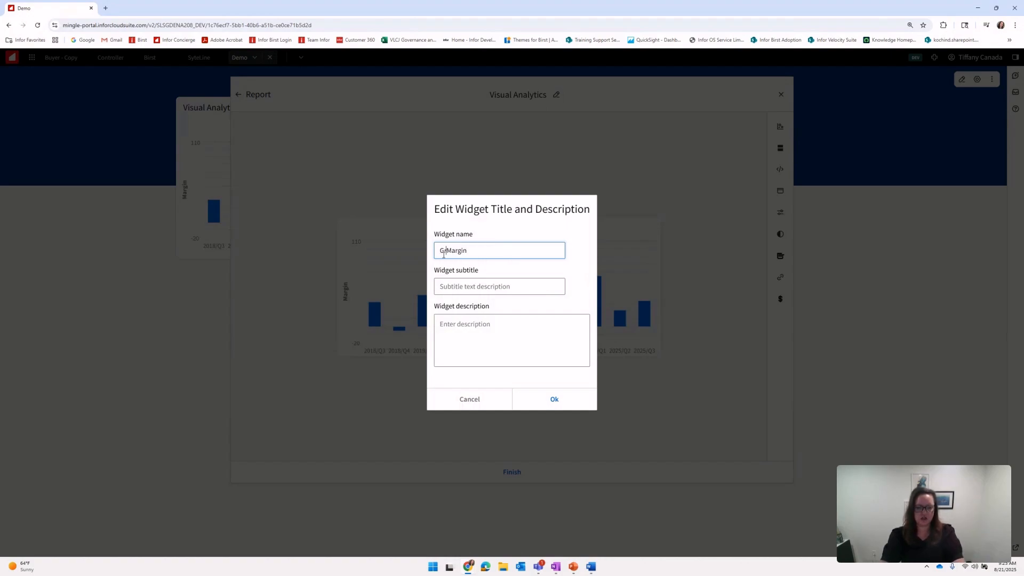
pyautogui.press('Tab')
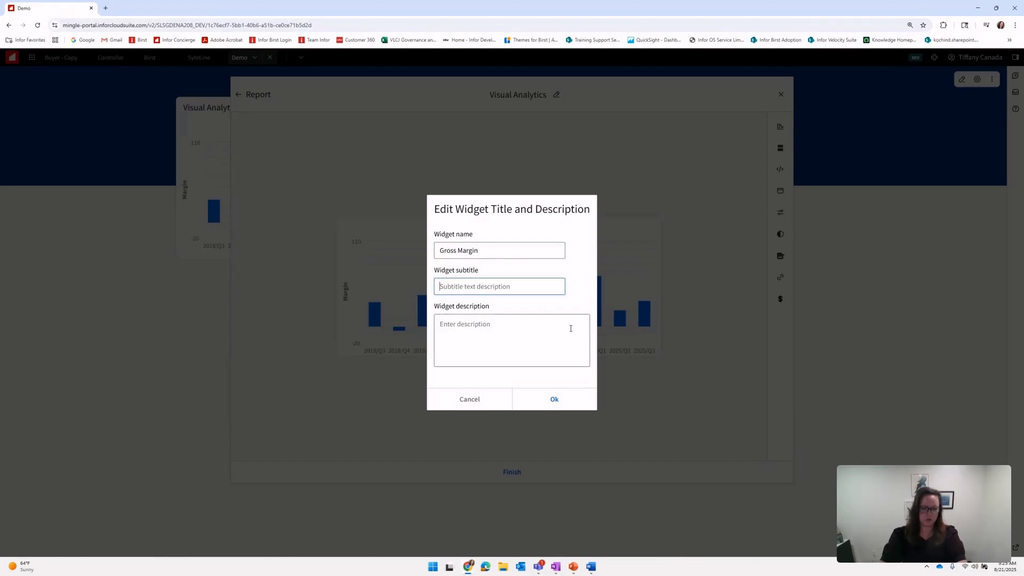
pyautogui.write('USD')
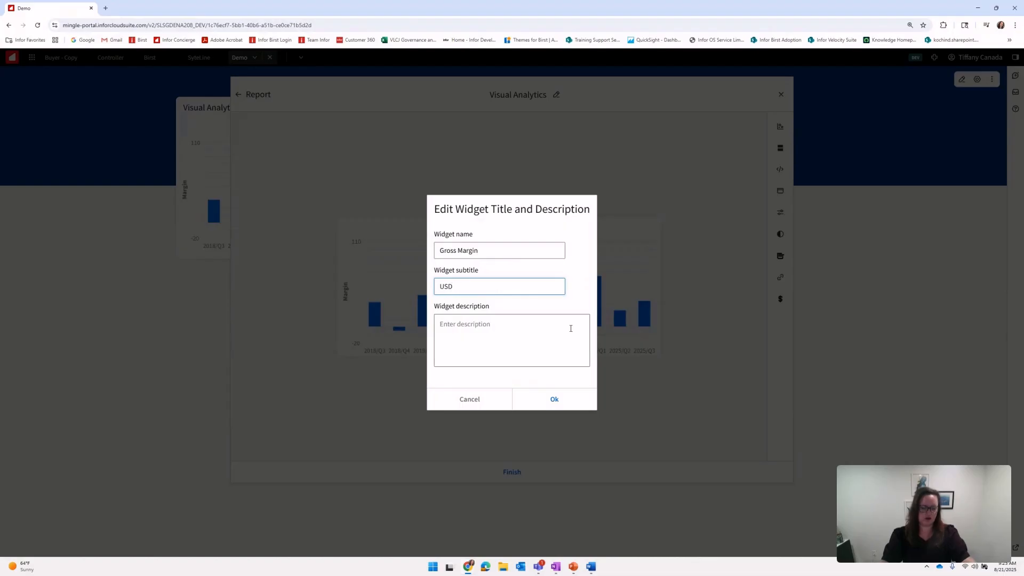
pyautogui.click(571, 329)
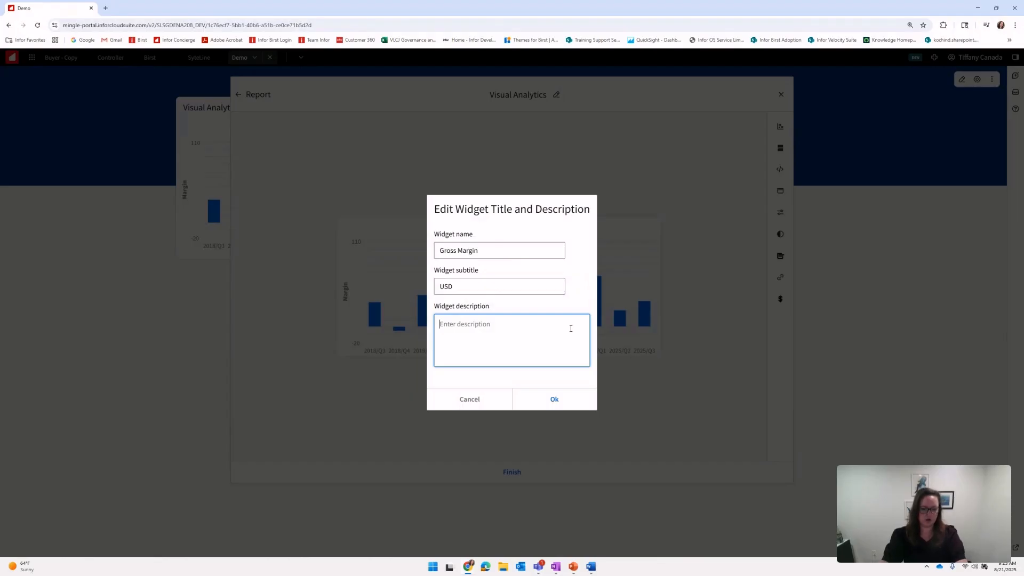
pyautogui.write('Here is my')
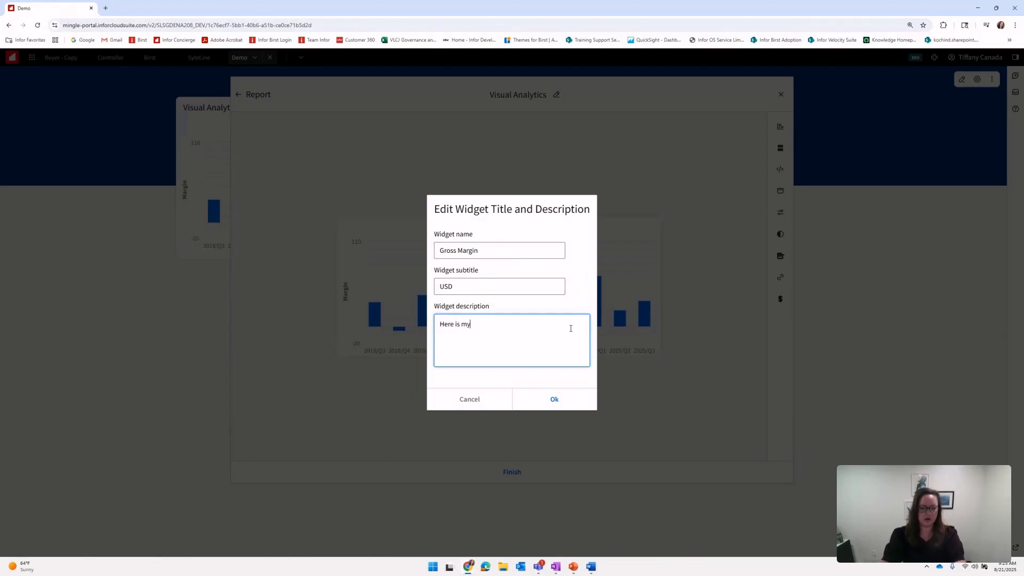
pyautogui.write(' widget')
pyautogui.click(564, 397)
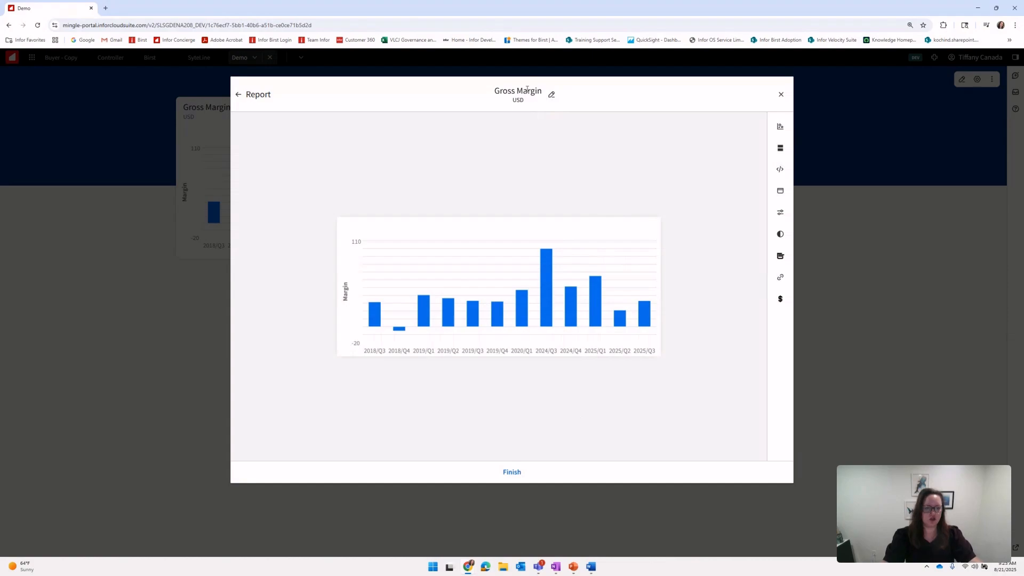
# - Try the line chart type for the margin data and change the chart to spline
pyautogui.click(780, 126)
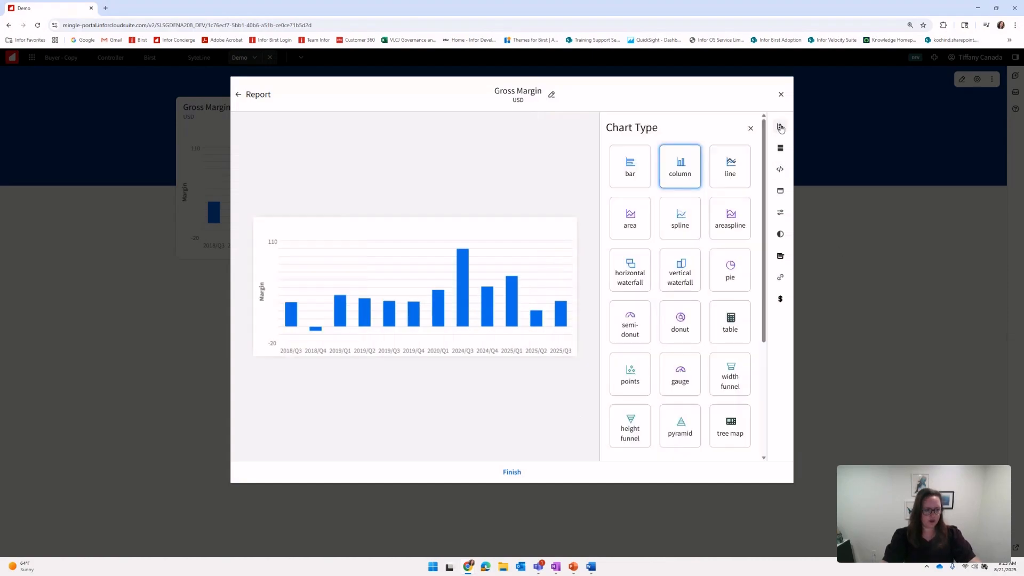
pyautogui.scroll(-2, 721, 305)
pyautogui.scroll(-2, 721, 306)
pyautogui.scroll(4, 722, 305)
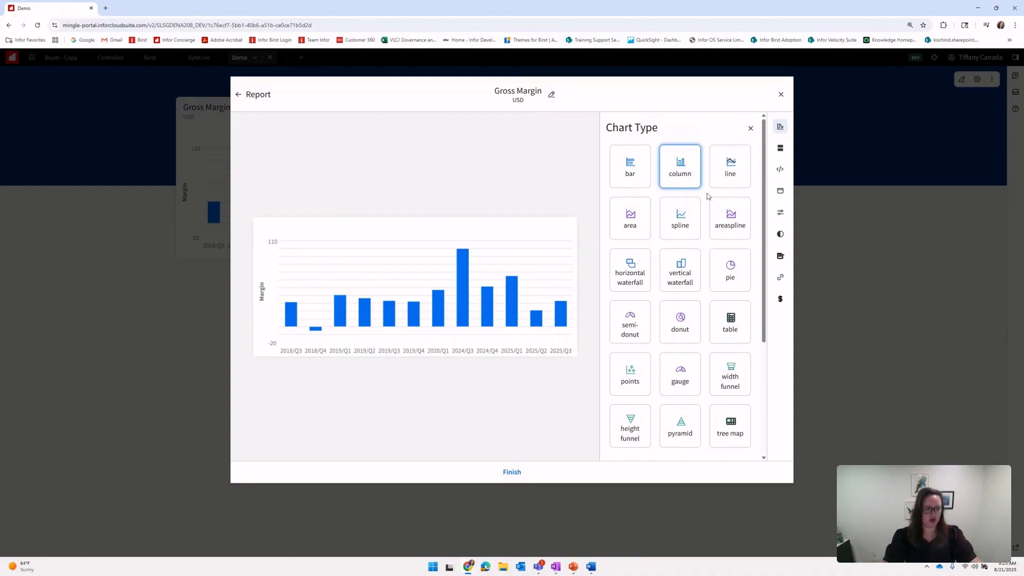
pyautogui.click(732, 178)
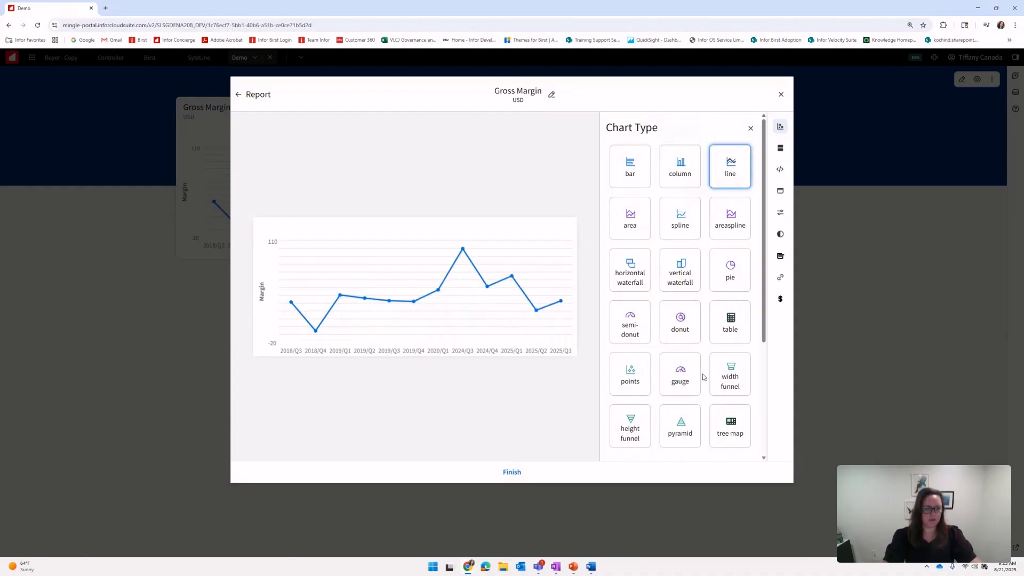
pyautogui.click(689, 231)
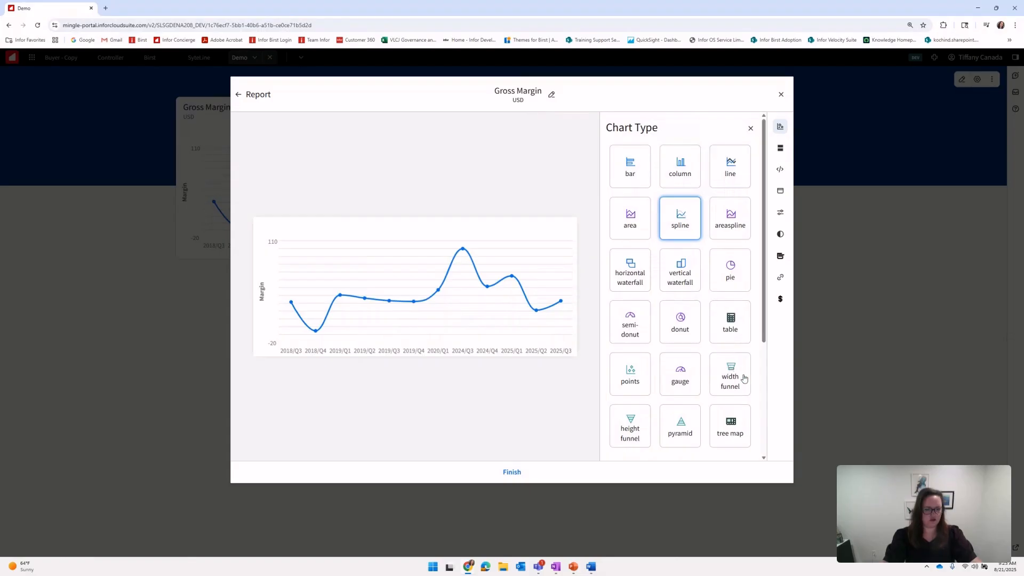
# - Preview the margin data as a table, return to the spline chart and look through the remaining chart types
pyautogui.scroll(-3, 741, 406)
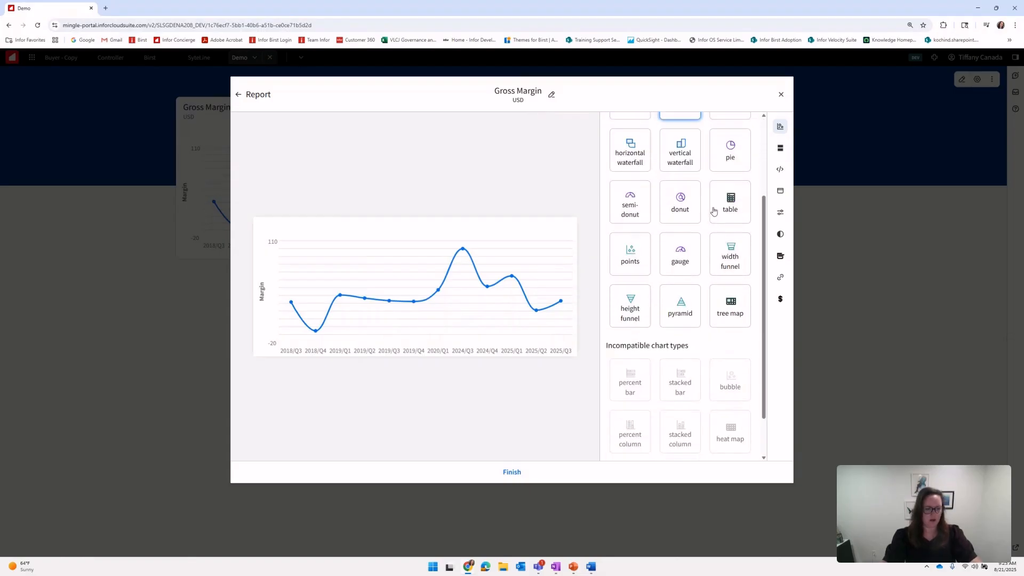
pyautogui.click(722, 205)
pyautogui.scroll(-3, 467, 329)
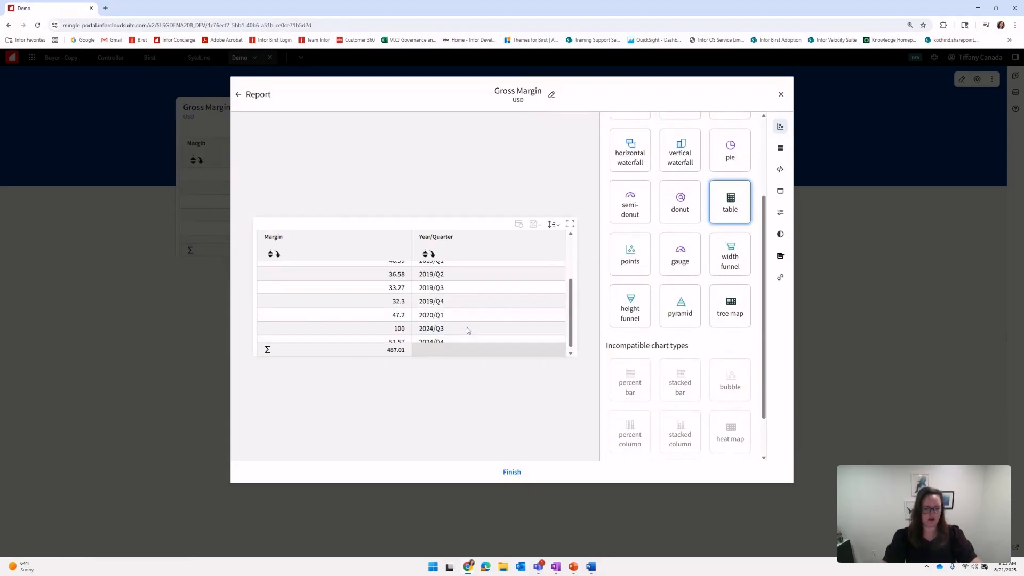
pyautogui.scroll(3, 467, 330)
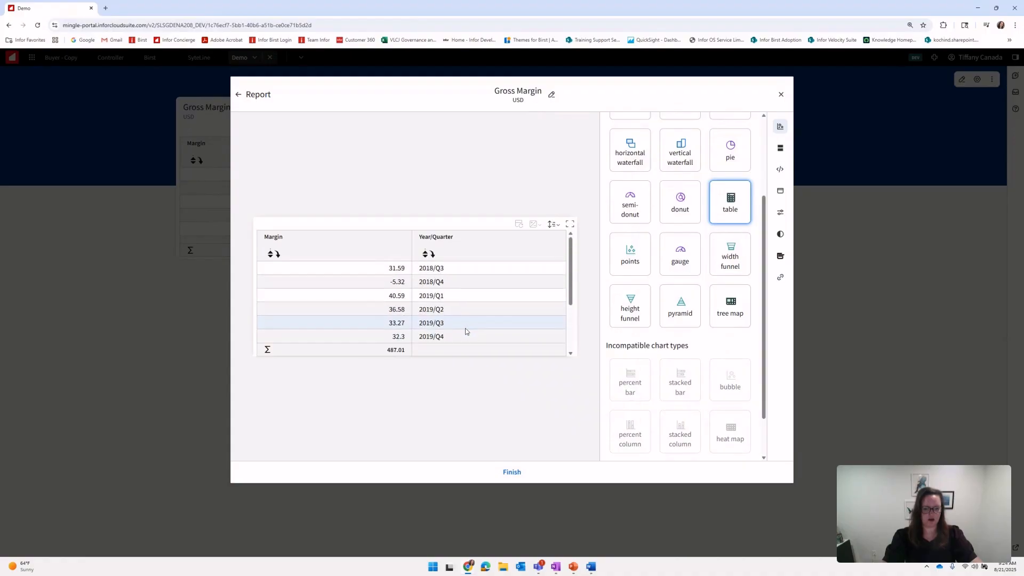
pyautogui.scroll(-2, 467, 329)
pyautogui.scroll(3, 467, 329)
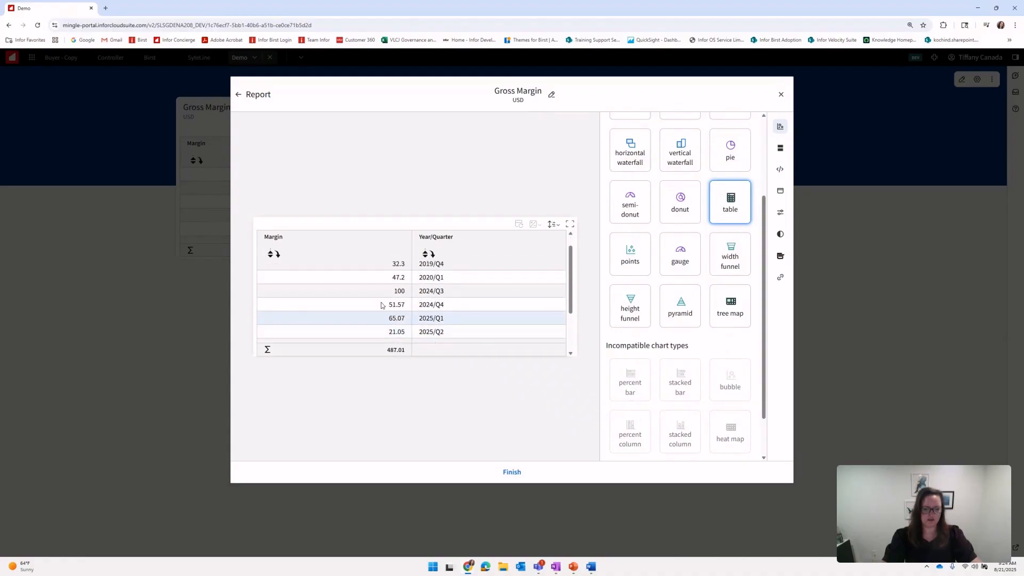
pyautogui.scroll(3, 666, 269)
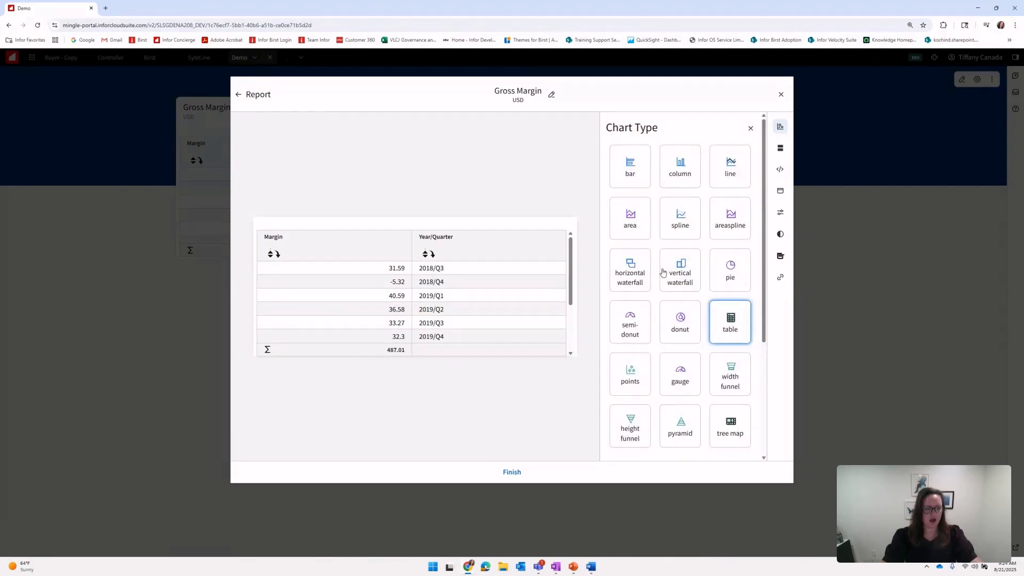
pyautogui.click(679, 224)
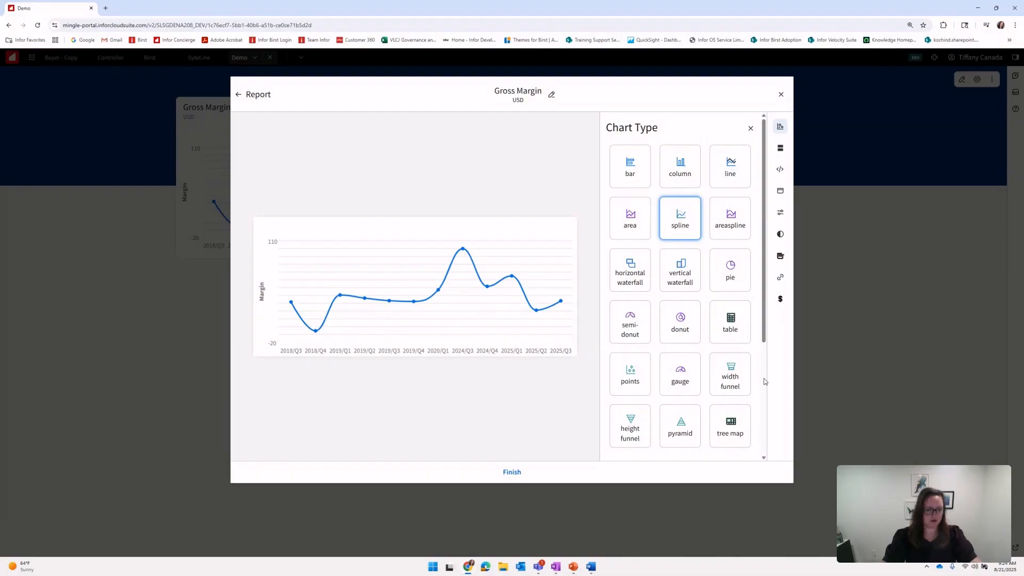
pyautogui.scroll(-3, 764, 379)
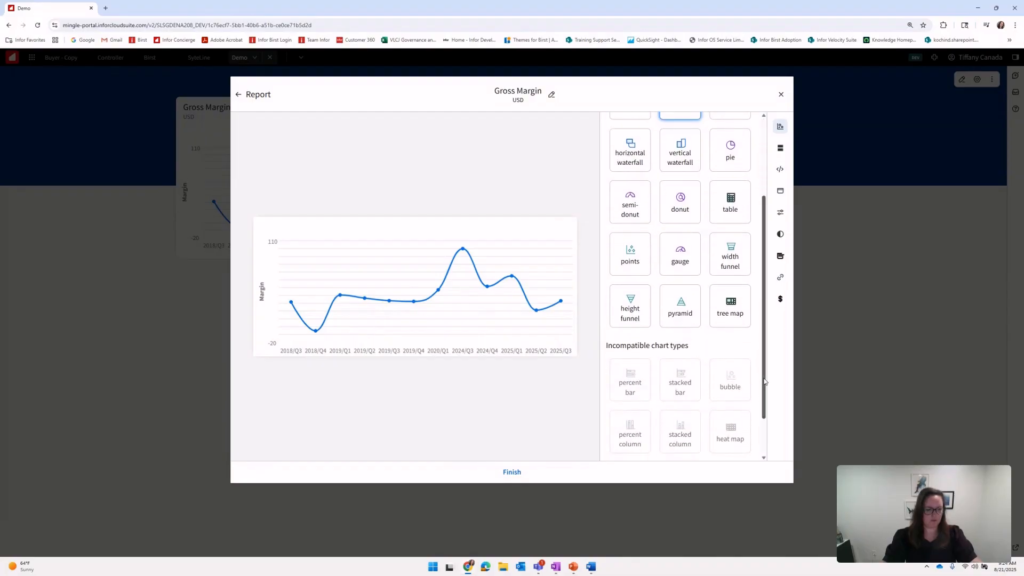
pyautogui.scroll(-1, 764, 381)
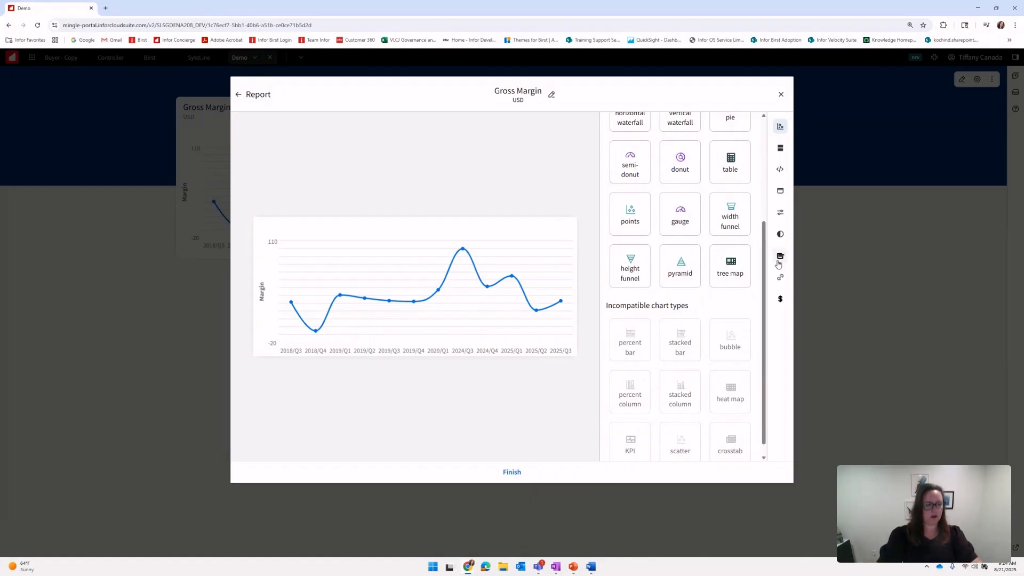
# - Review the chart setup, the Margin measure's chart types and the query, and finish configuring the Gross Margin widget
pyautogui.click(781, 151)
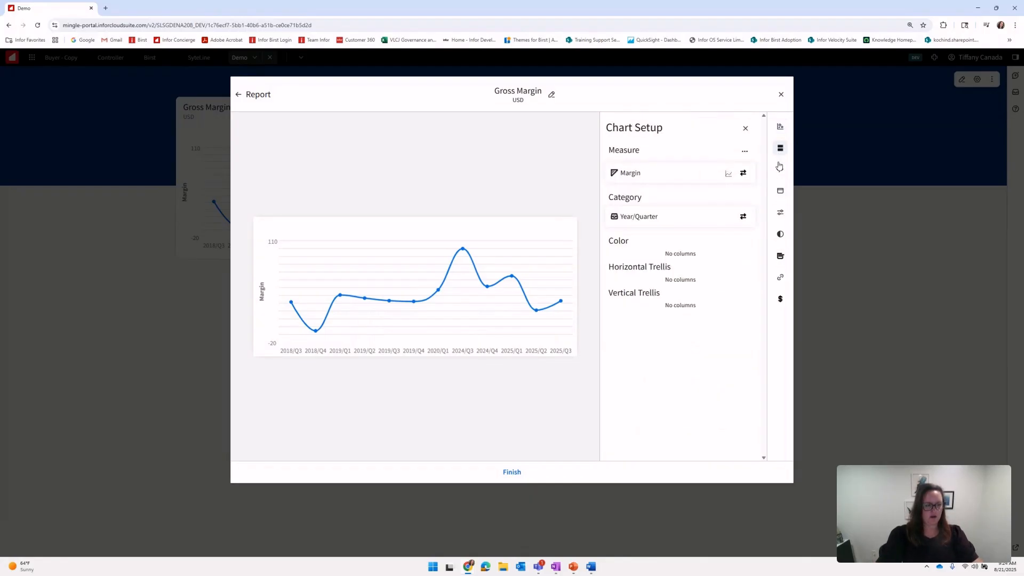
pyautogui.click(728, 179)
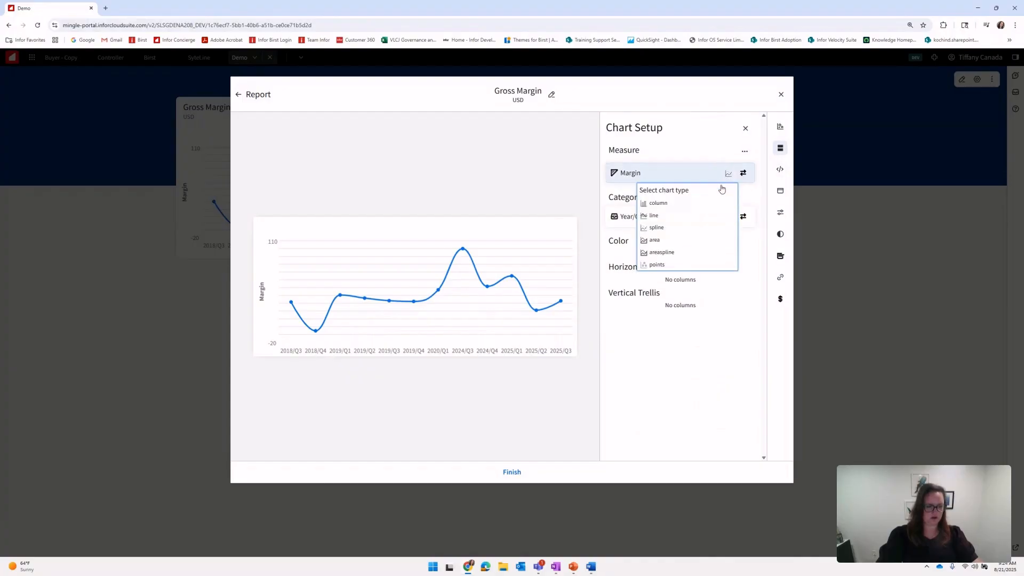
pyautogui.click(729, 176)
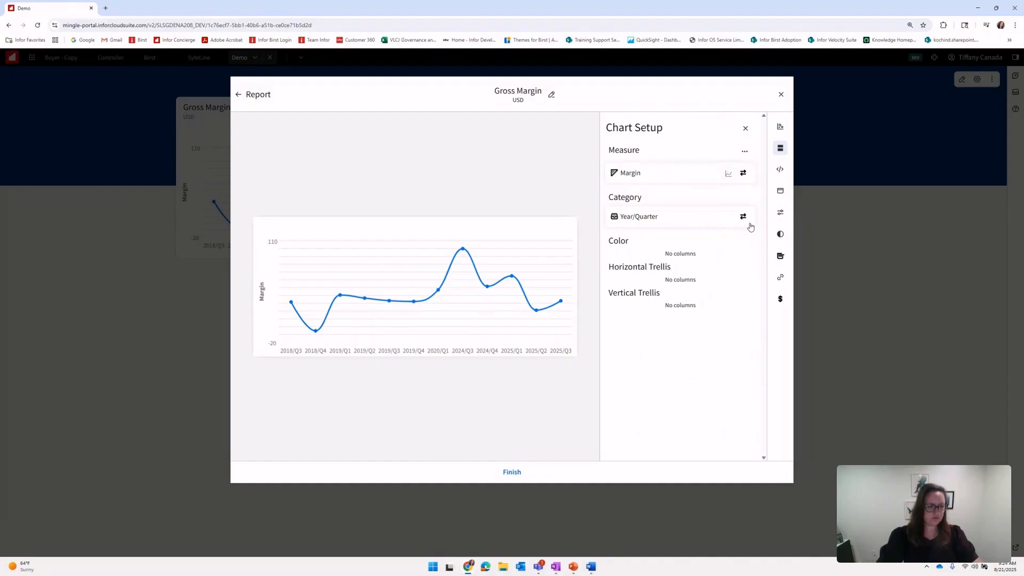
pyautogui.click(779, 176)
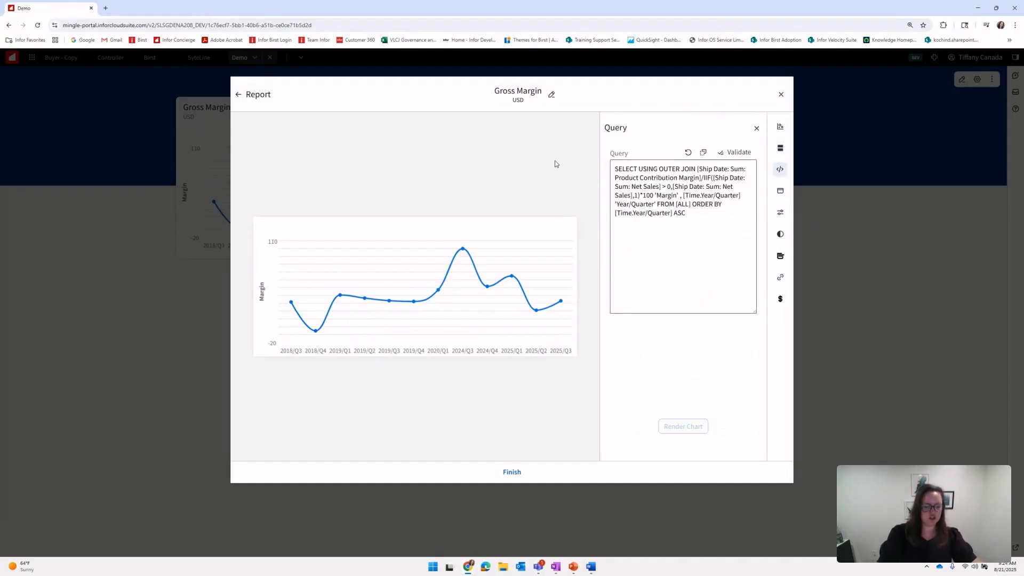
pyautogui.click(512, 472)
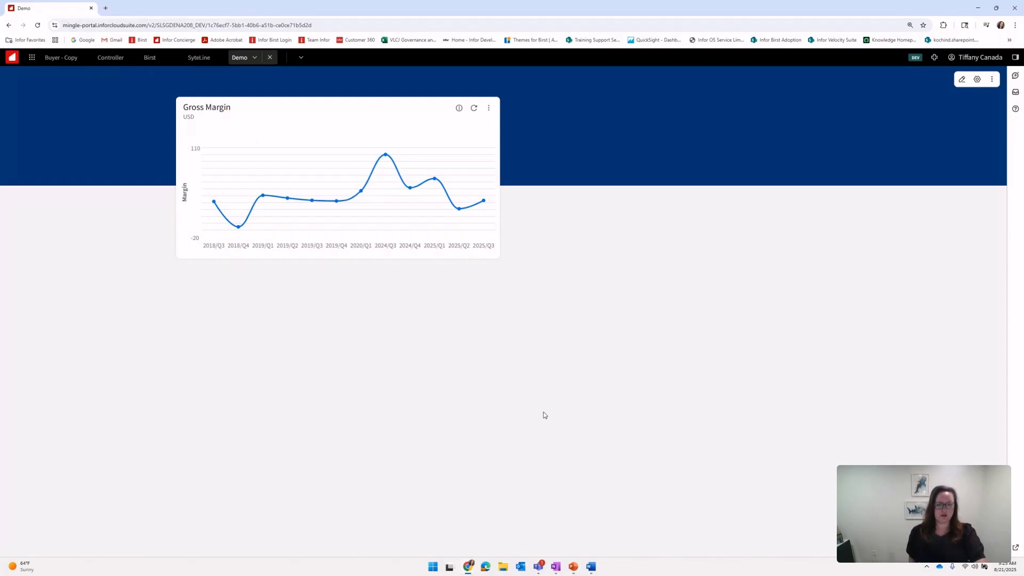
# - Review the option for adding workspaces and the Birst report's advanced tools, and return to the Demo workspace
pyautogui.click(32, 60)
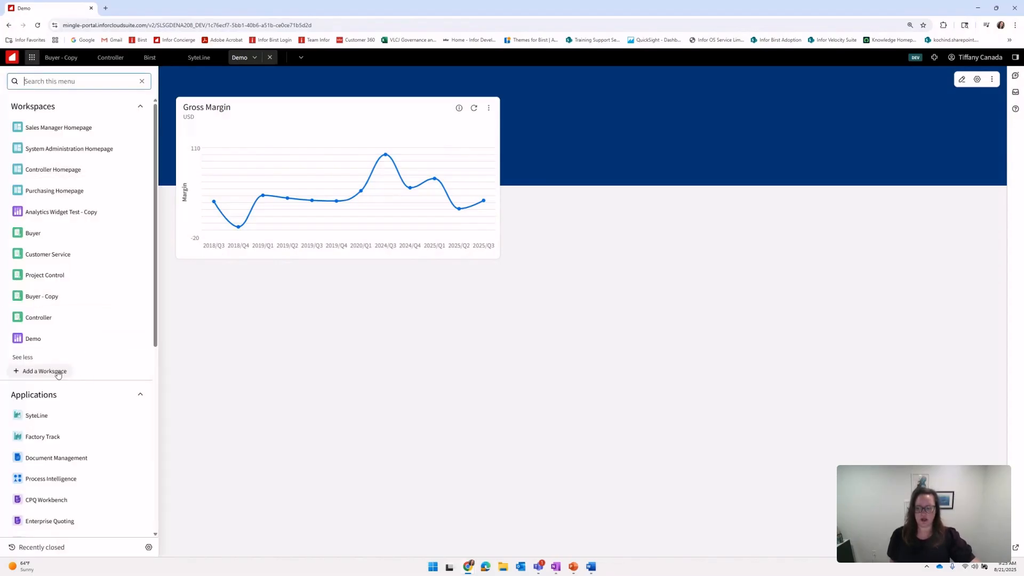
pyautogui.click(308, 436)
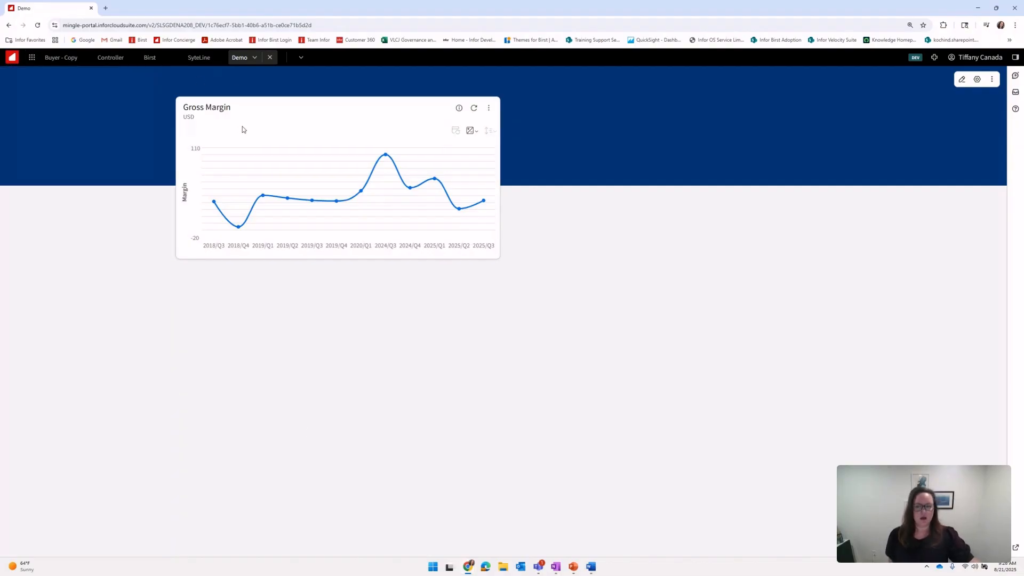
pyautogui.click(151, 59)
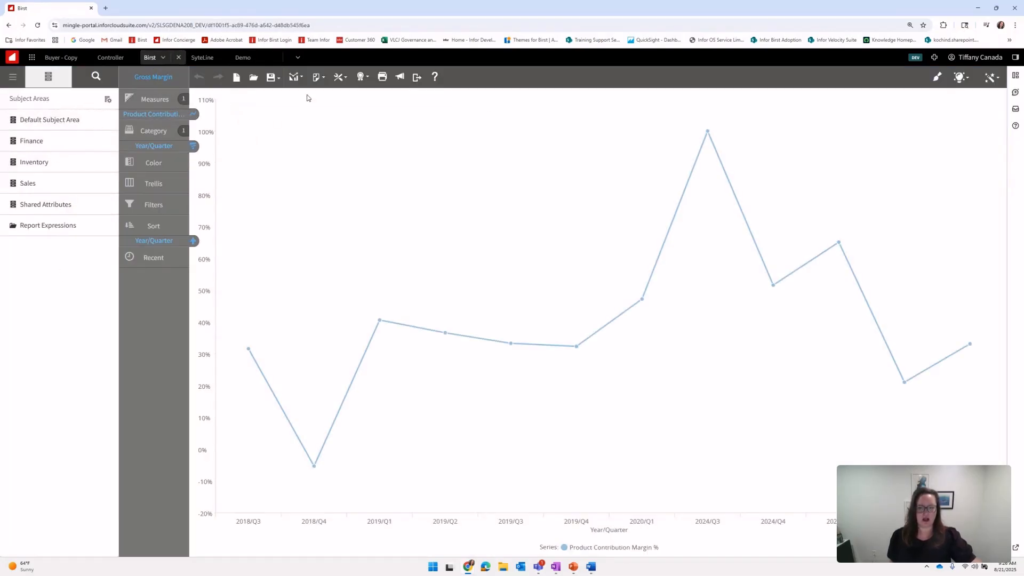
pyautogui.click(338, 78)
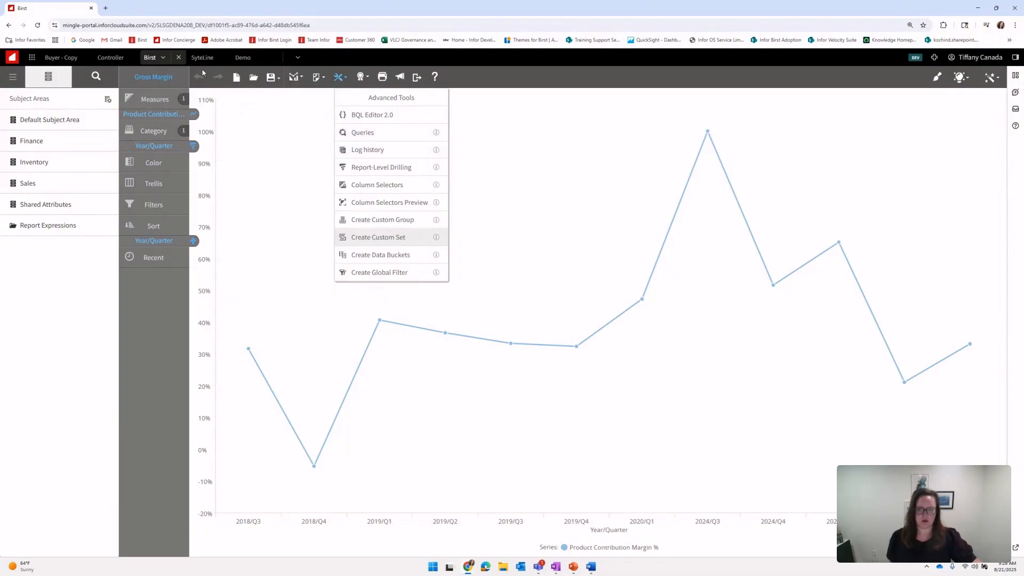
pyautogui.click(239, 60)
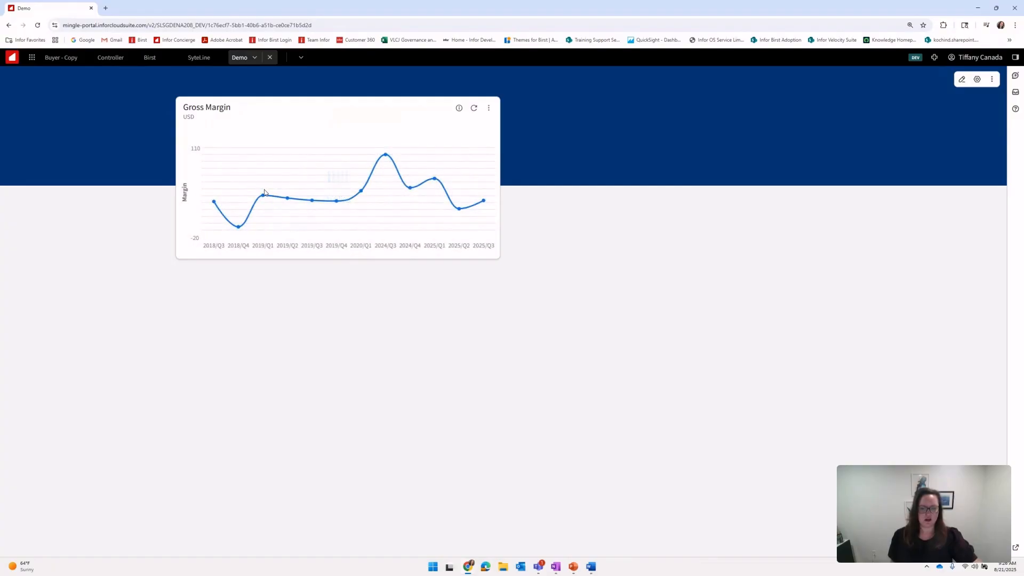
# - Inspect the Gross Margin widget's chart points and its available widget actions
pyautogui.moveTo(433, 182)
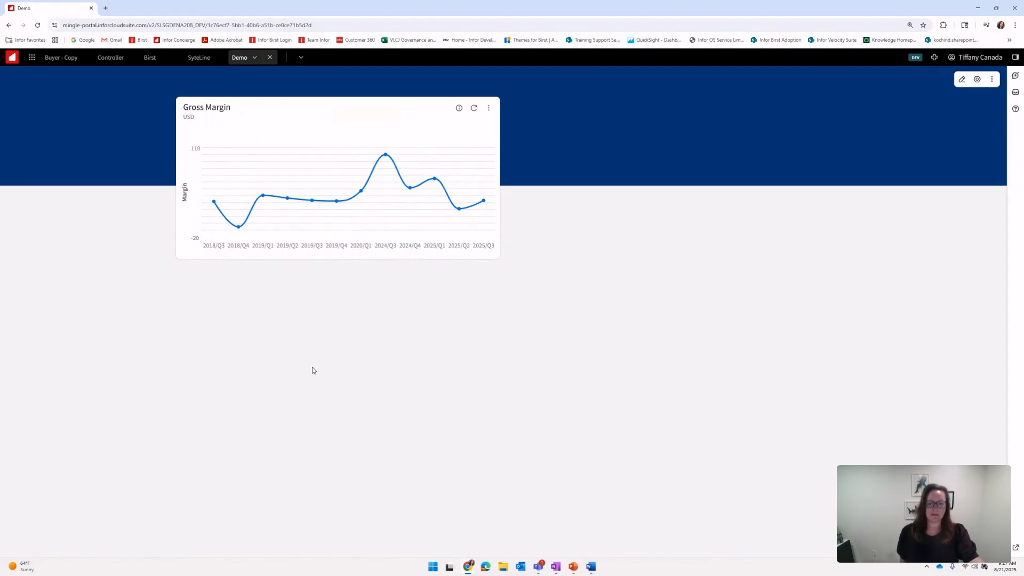
pyautogui.moveTo(390, 160)
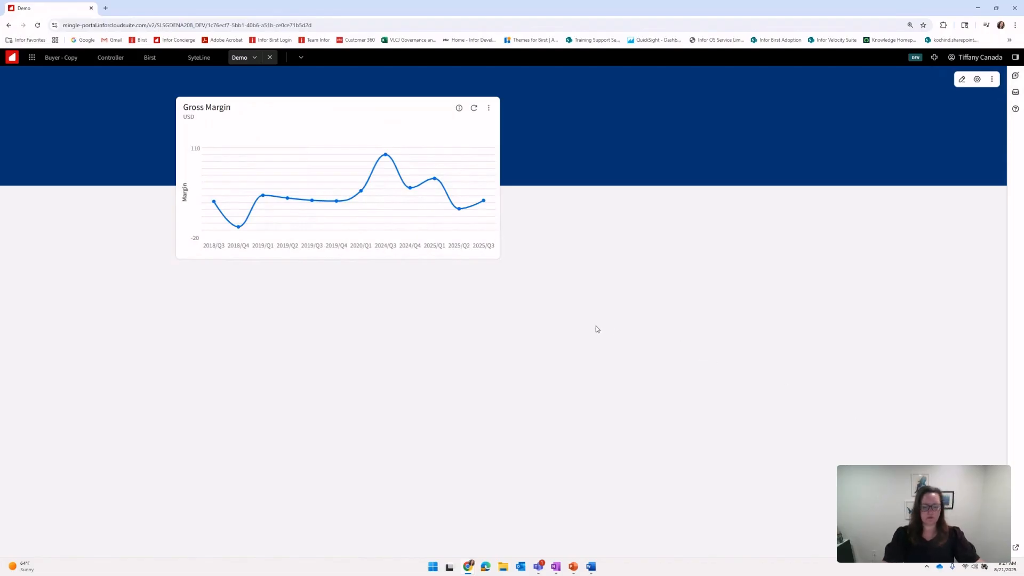
pyautogui.click(490, 108)
pyautogui.moveTo(517, 212)
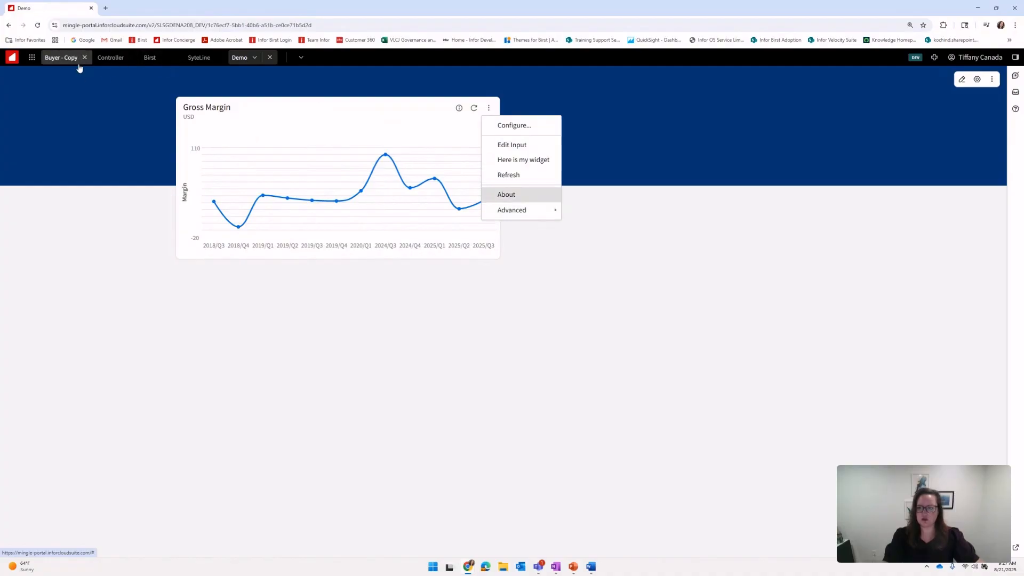
# - Inspect the Balance Sheet widget's actions in the Controller workspace, and compare the Demo, Buyer - Copy and Controller workspaces
pyautogui.click(111, 57)
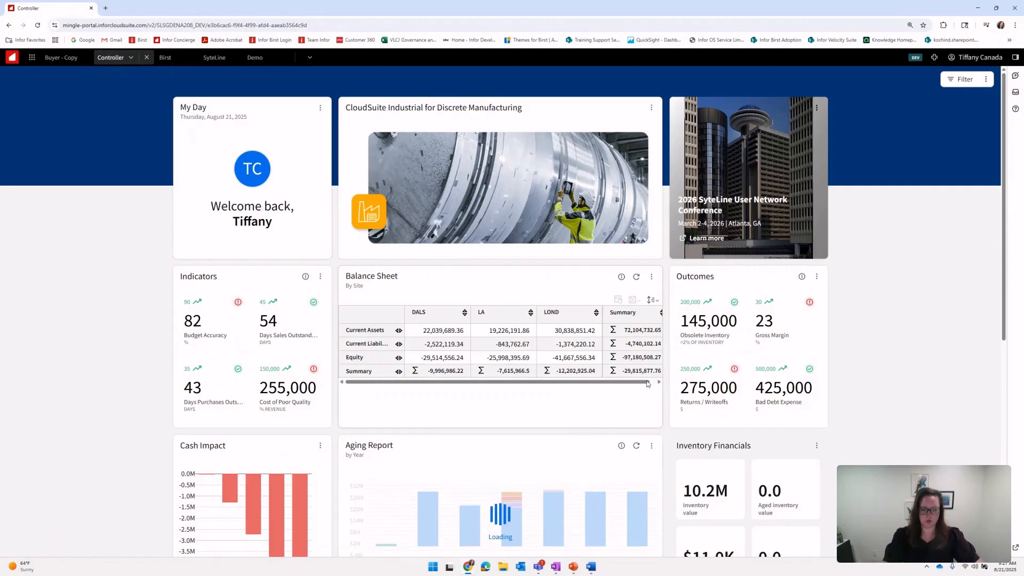
pyautogui.click(651, 277)
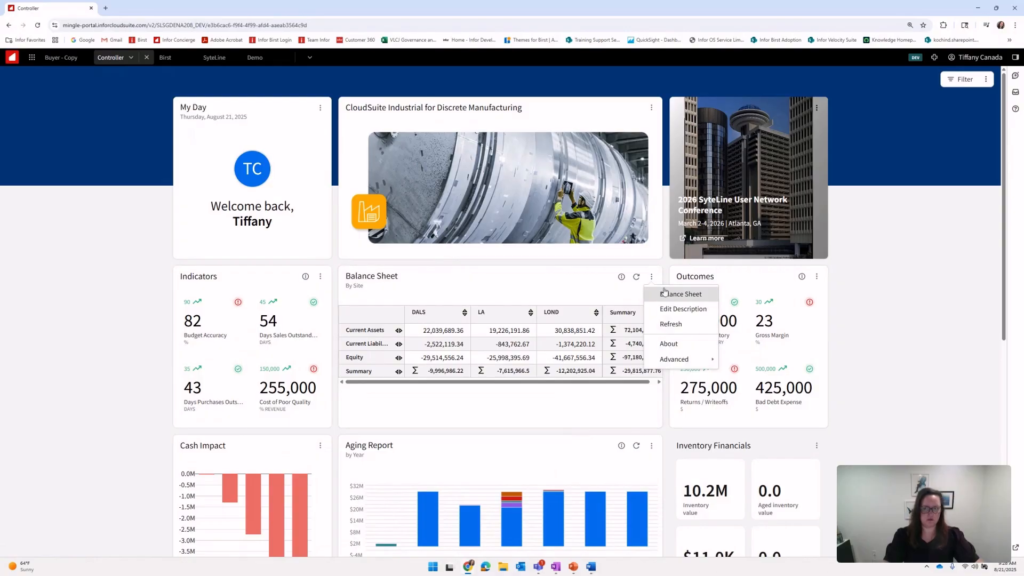
pyautogui.click(255, 63)
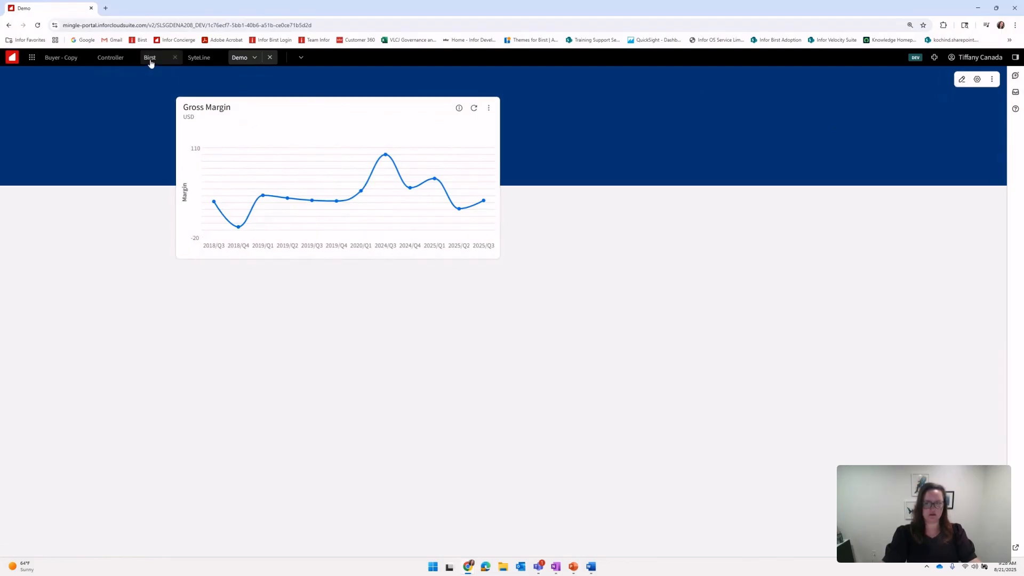
pyautogui.click(67, 62)
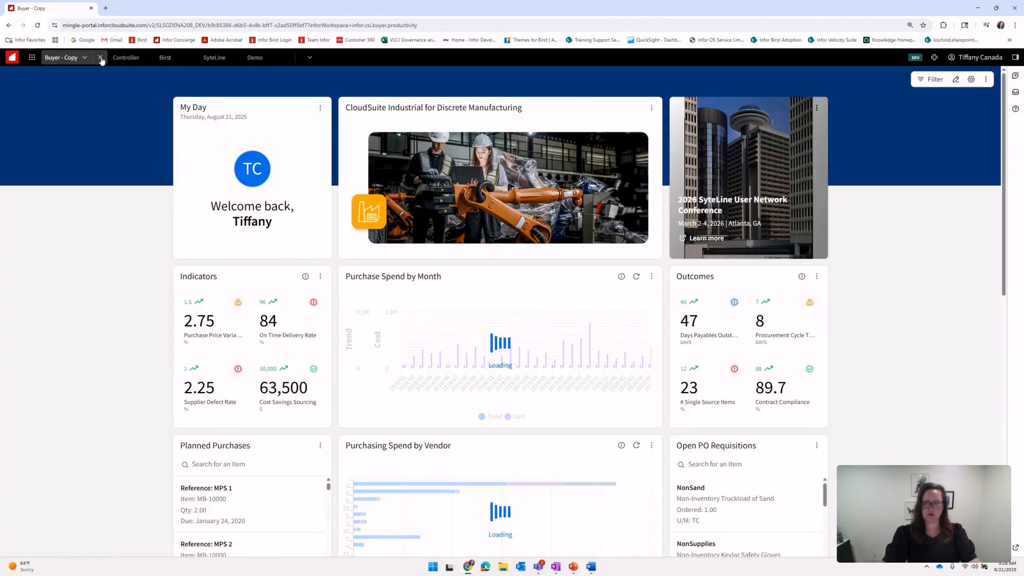
pyautogui.click(119, 59)
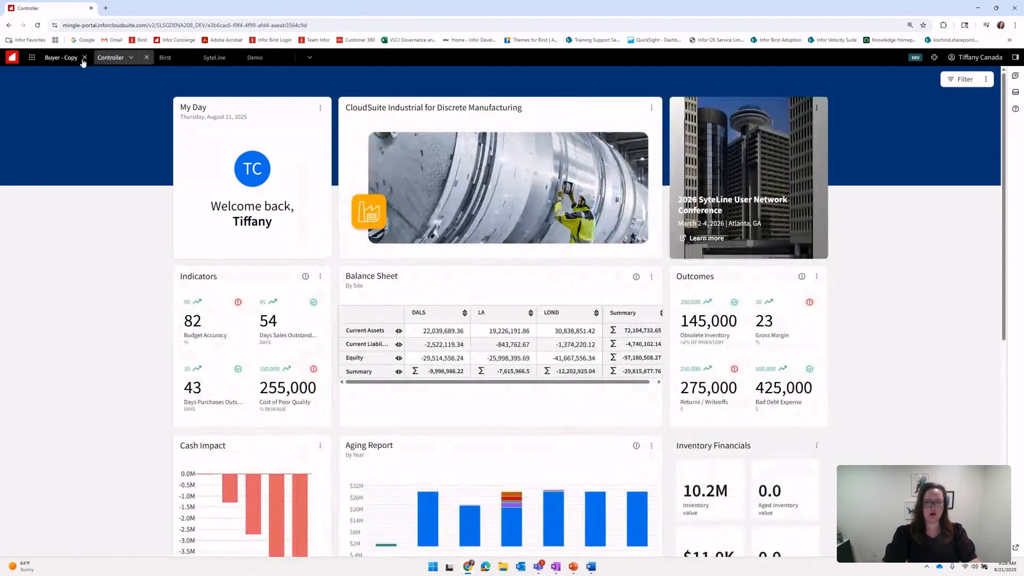
pyautogui.click(253, 59)
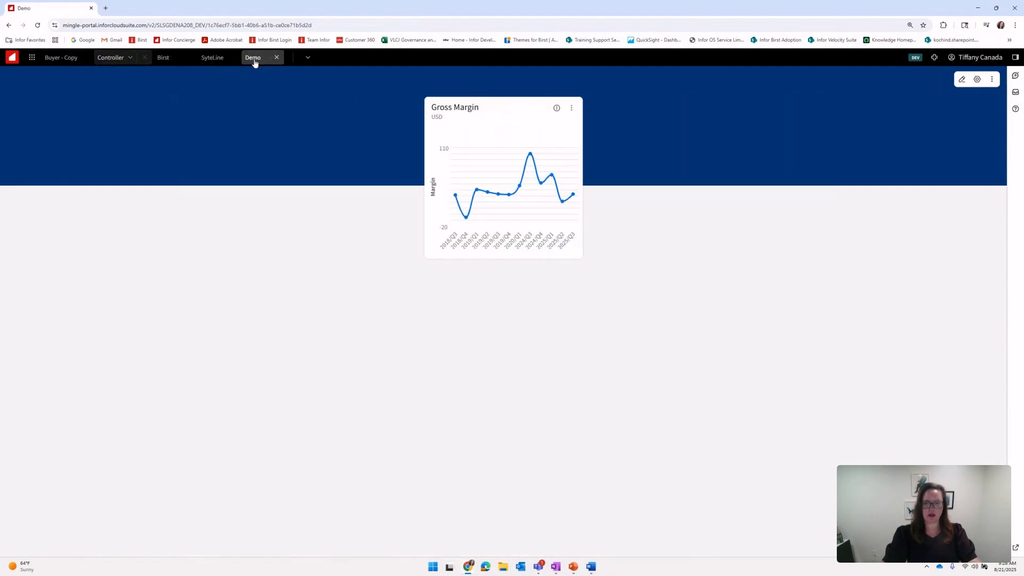
# - Check the Demo workspace's editing options, leave without saving, and look over the widgets in the Buyer - Copy workspace
pyautogui.click(963, 80)
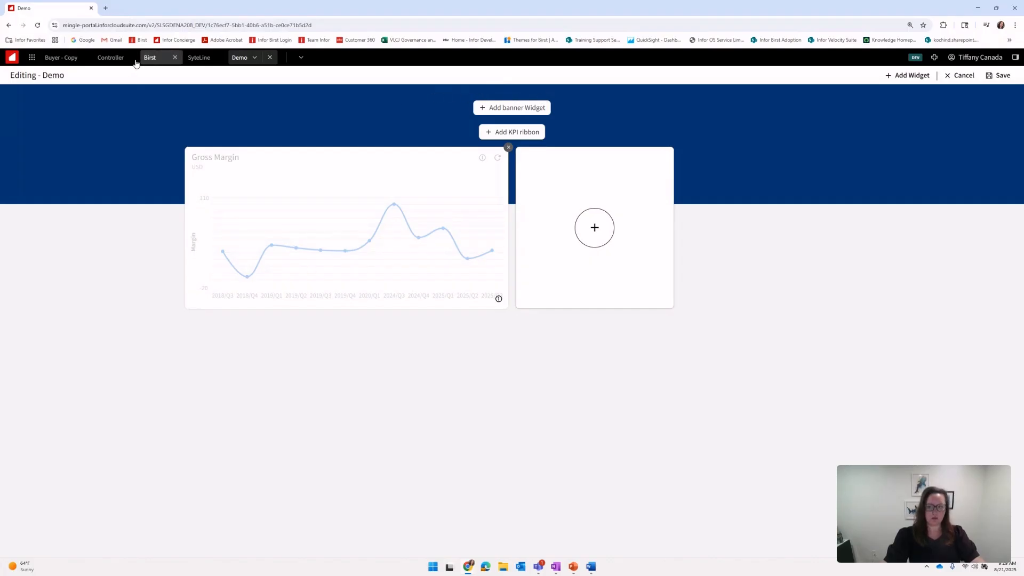
pyautogui.click(62, 59)
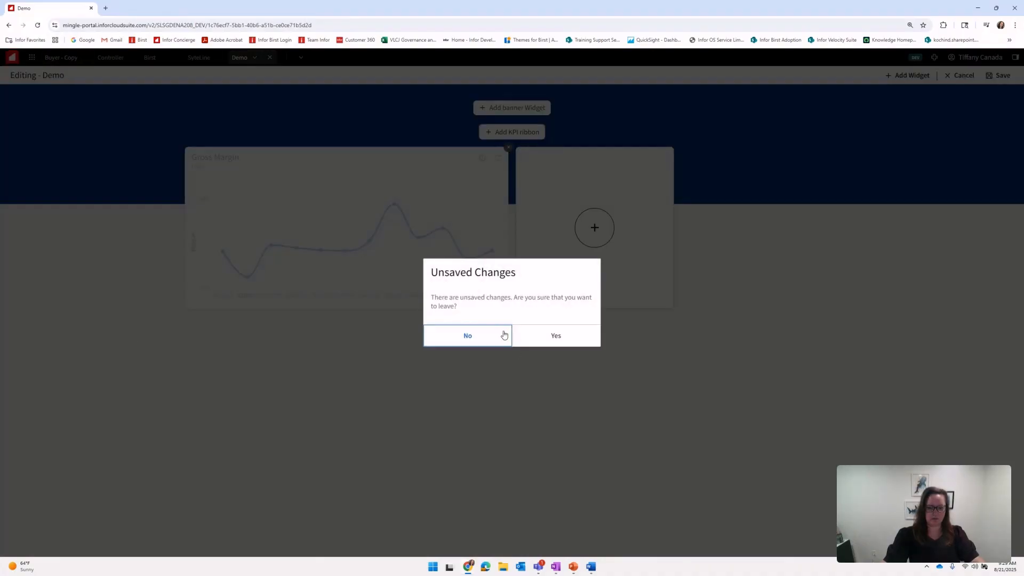
pyautogui.click(560, 343)
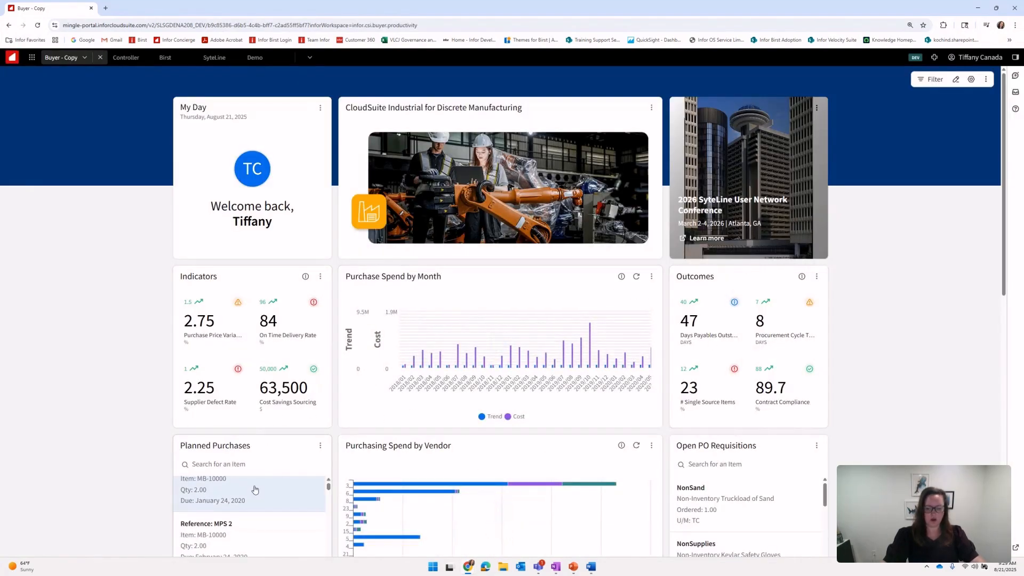
pyautogui.scroll(-1, 340, 458)
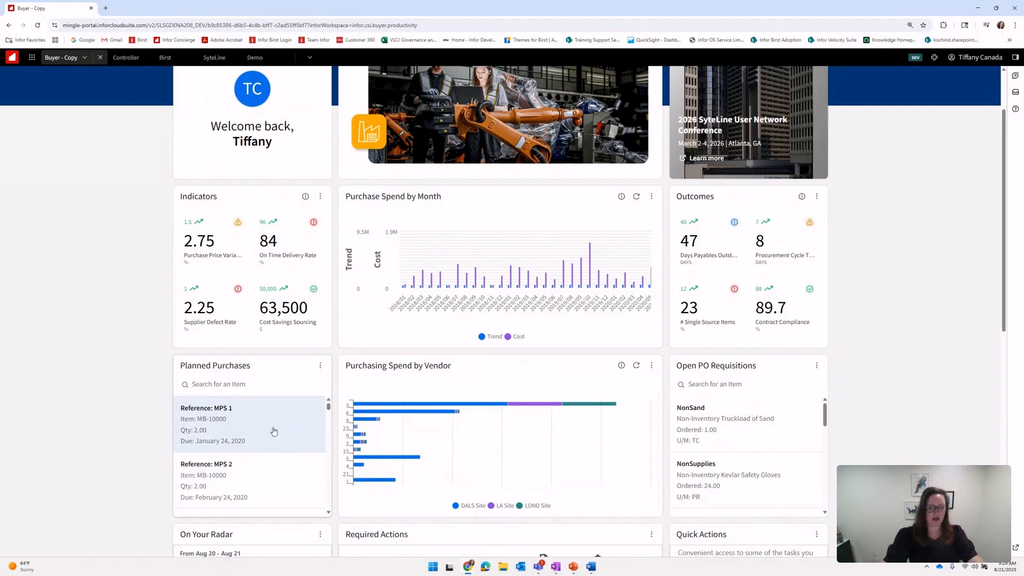
pyautogui.scroll(2, 408, 332)
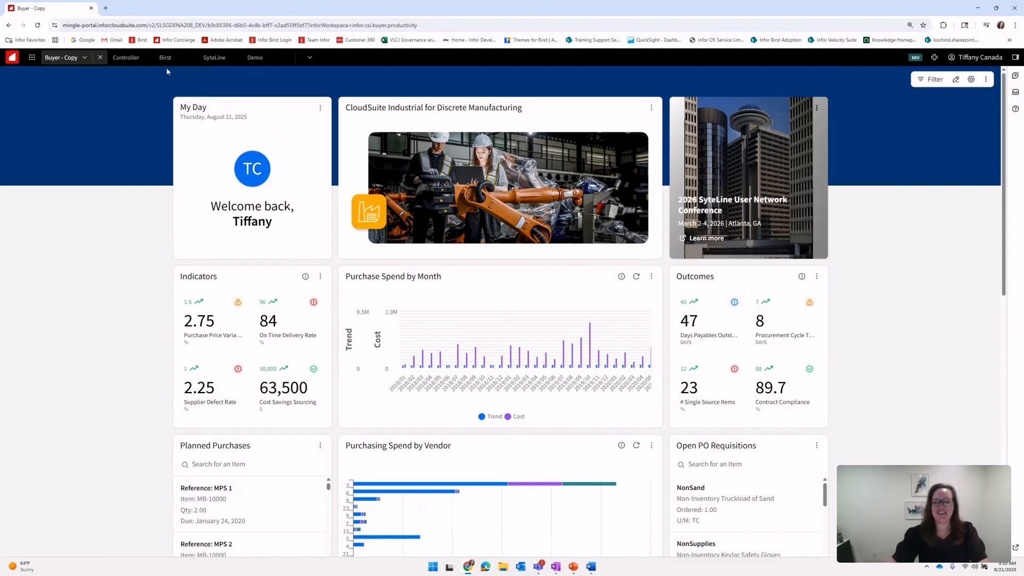
# - Open the linked Balance Sheet report from the Balance Sheet widget in the Controller workspace
pyautogui.click(124, 57)
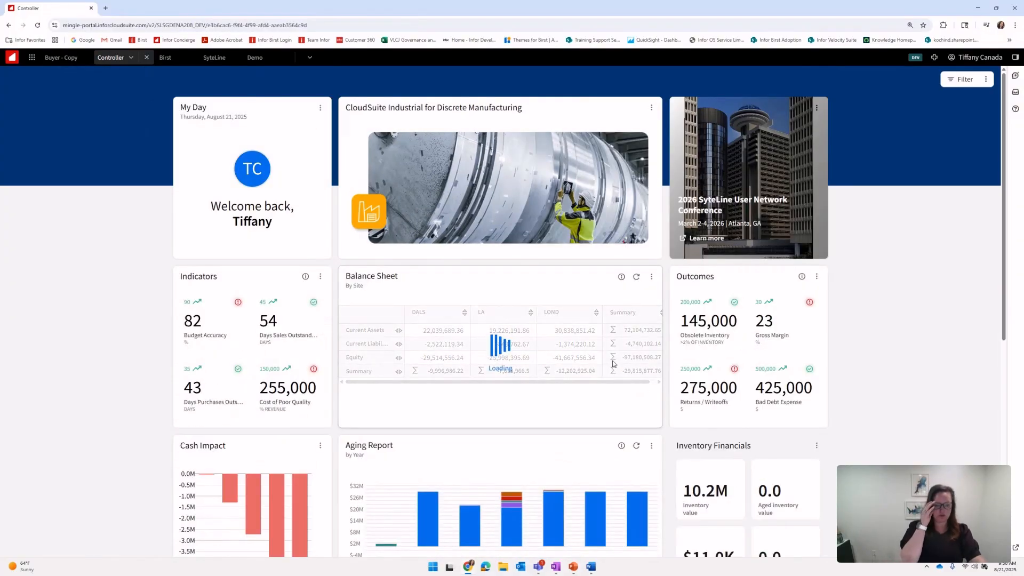
pyautogui.click(652, 277)
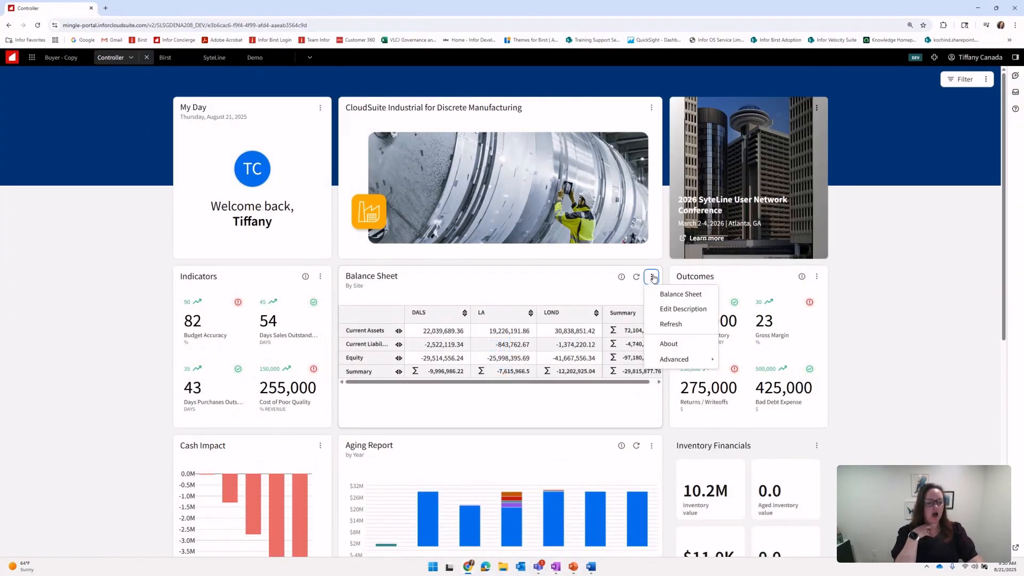
pyautogui.click(677, 294)
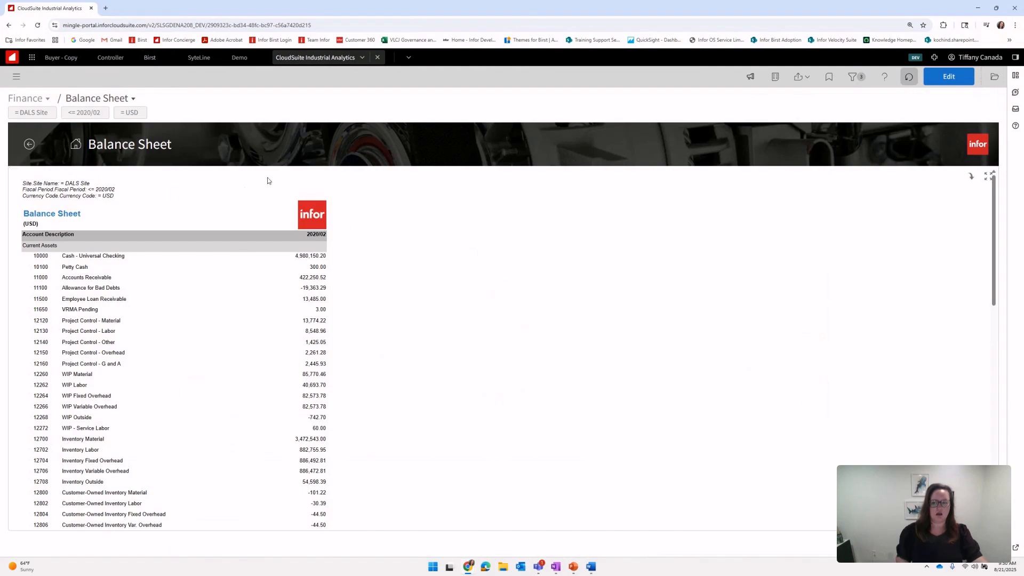
# - Return to the Demo workspace, review the Gross Margin widget's hyperlink name and URL settings, and finish the configuration without adding a link
pyautogui.click(149, 58)
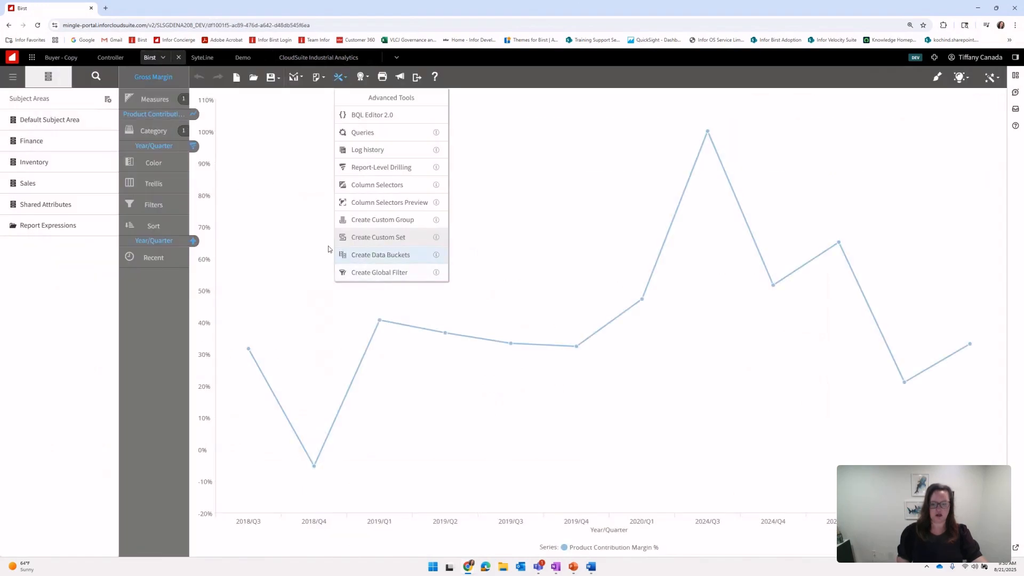
pyautogui.click(111, 57)
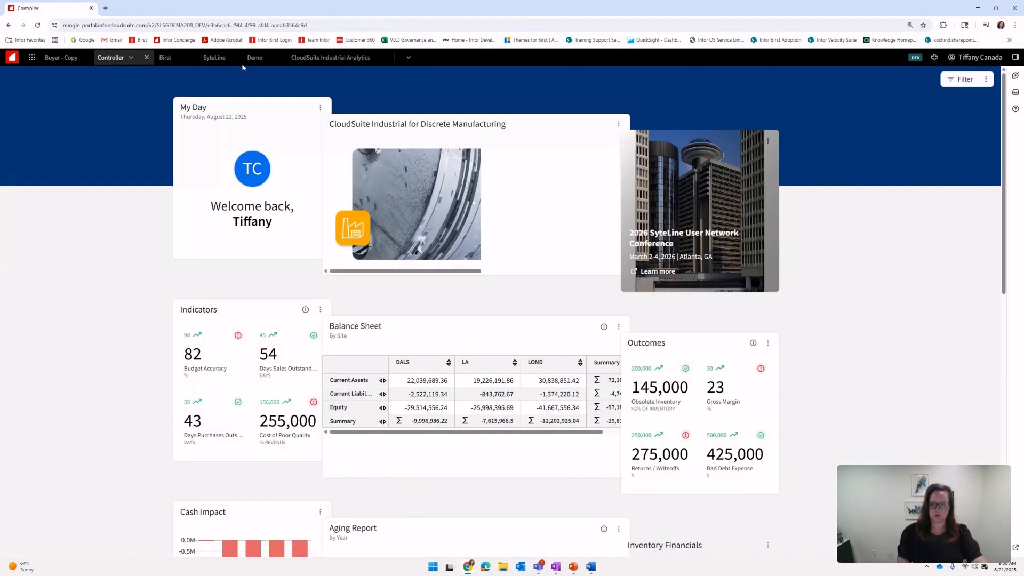
pyautogui.click(251, 58)
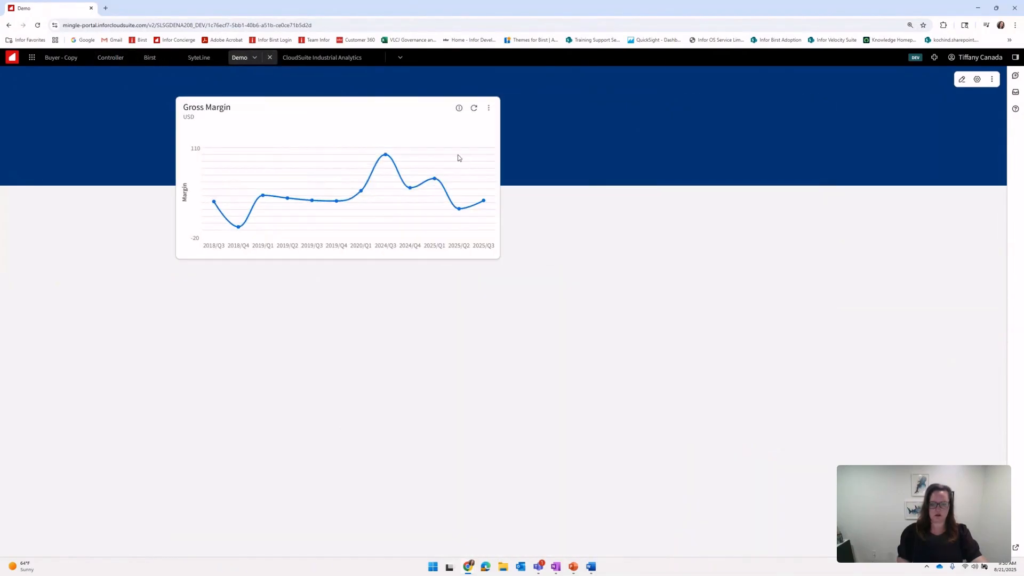
pyautogui.click(488, 105)
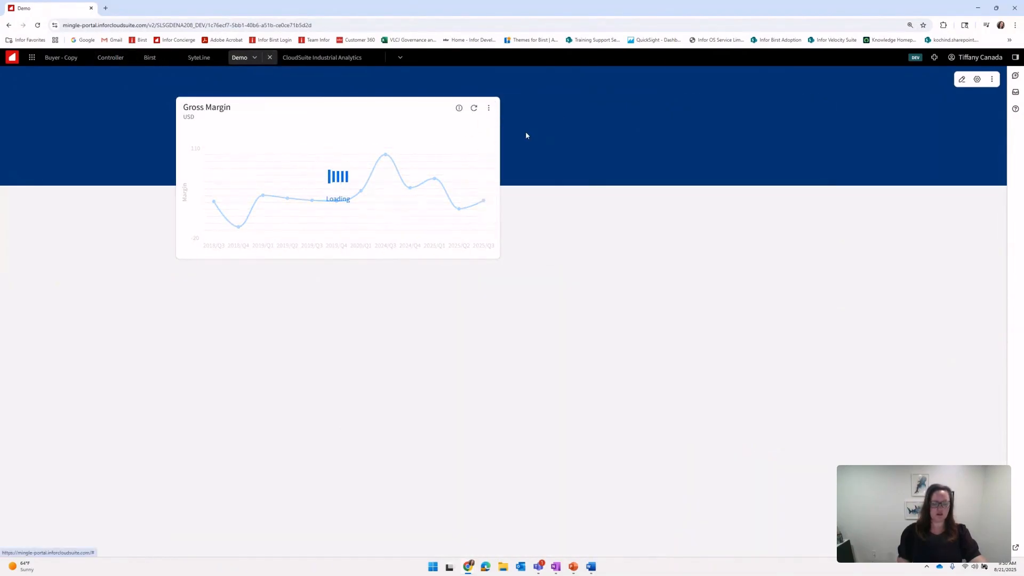
pyautogui.click(526, 127)
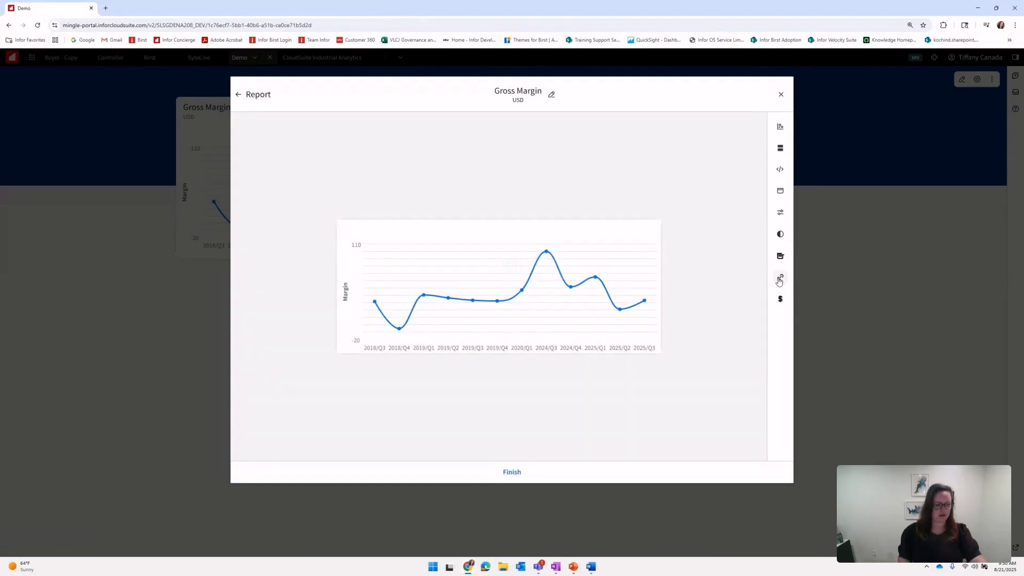
pyautogui.click(780, 280)
pyautogui.click(659, 216)
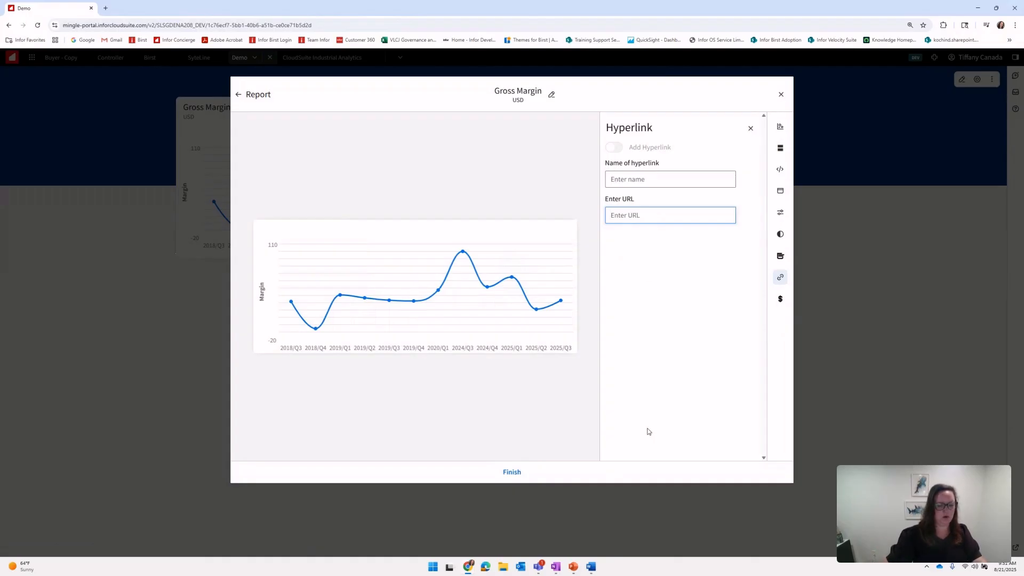
pyautogui.click(533, 477)
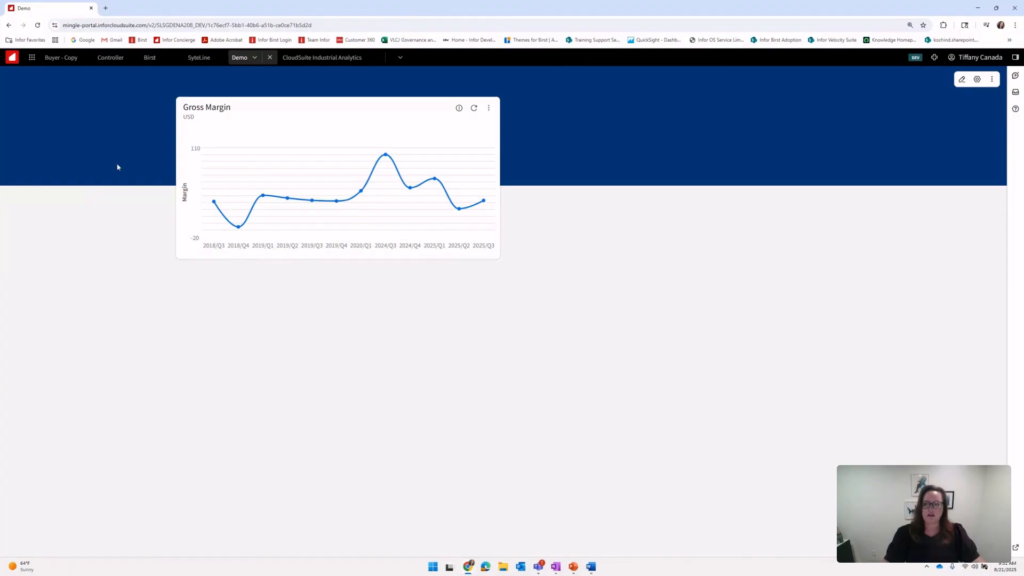
# - Switch to the SyteLine Items form, and close and reopen its panel of Gross Margin and Net Sales widgets
pyautogui.click(207, 56)
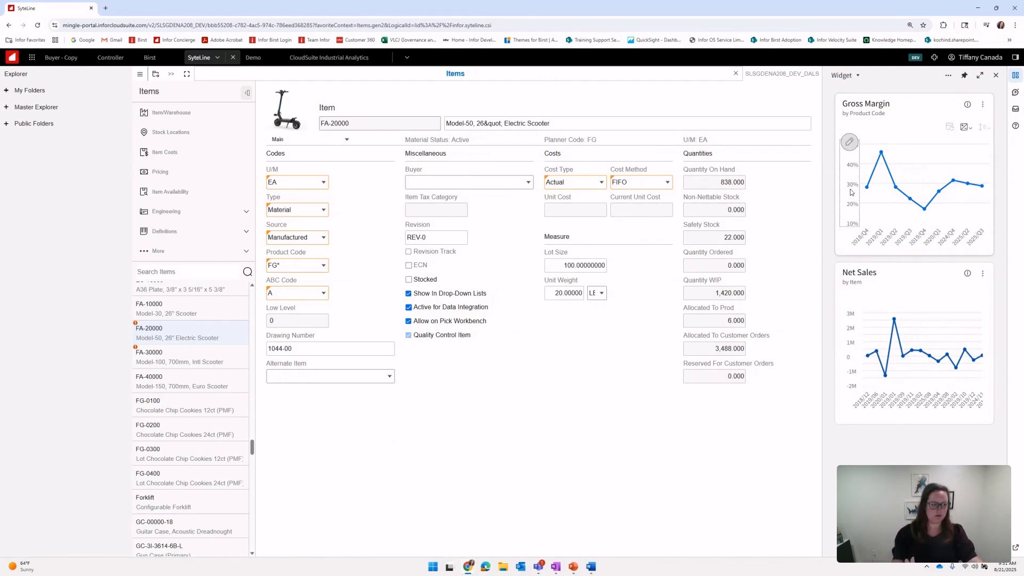
pyautogui.click(996, 75)
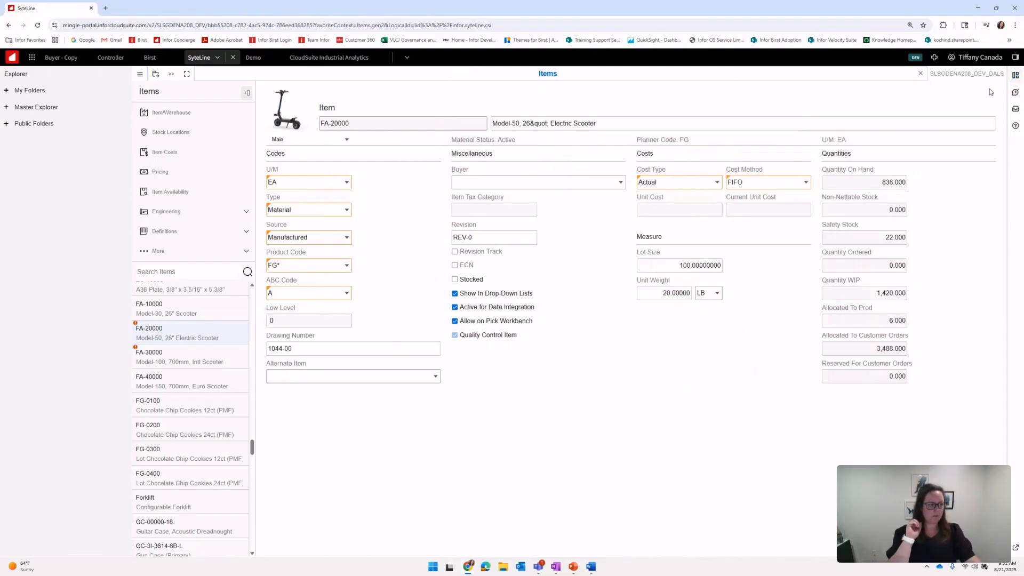
pyautogui.click(1015, 76)
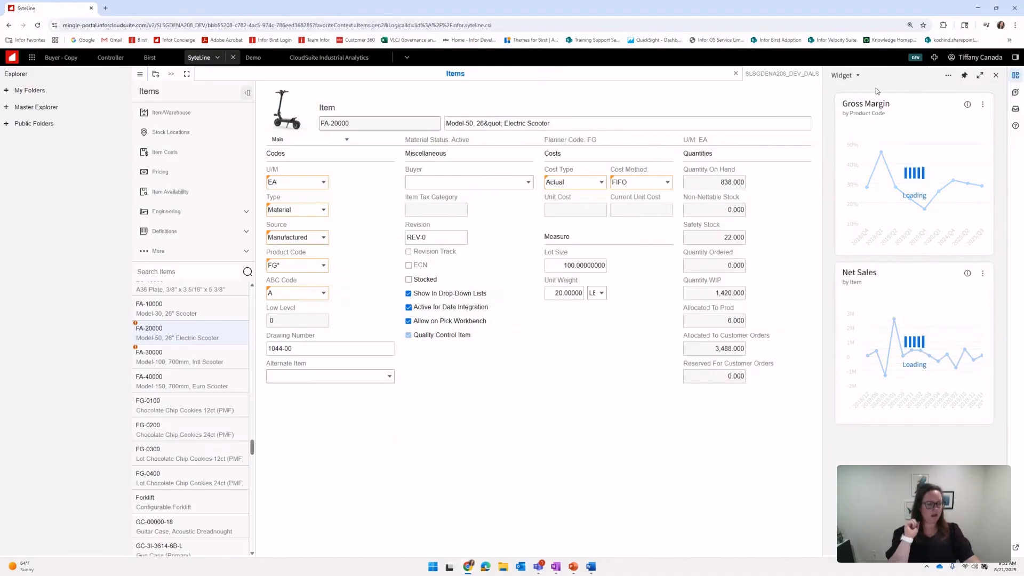
# - Check the views available for the widget panel, and select item FA-30000, agreeing to change the product code
pyautogui.click(860, 76)
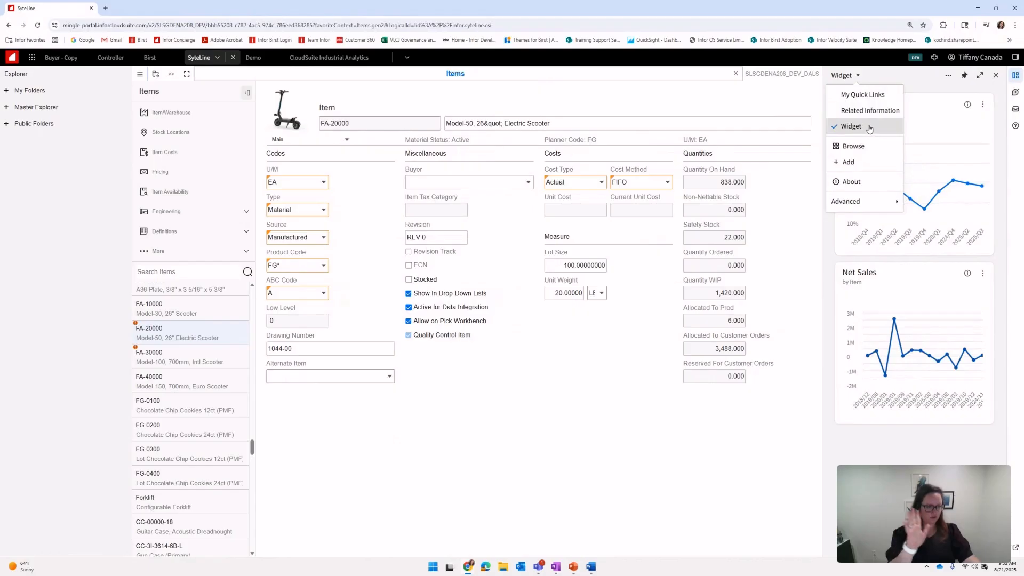
pyautogui.click(917, 84)
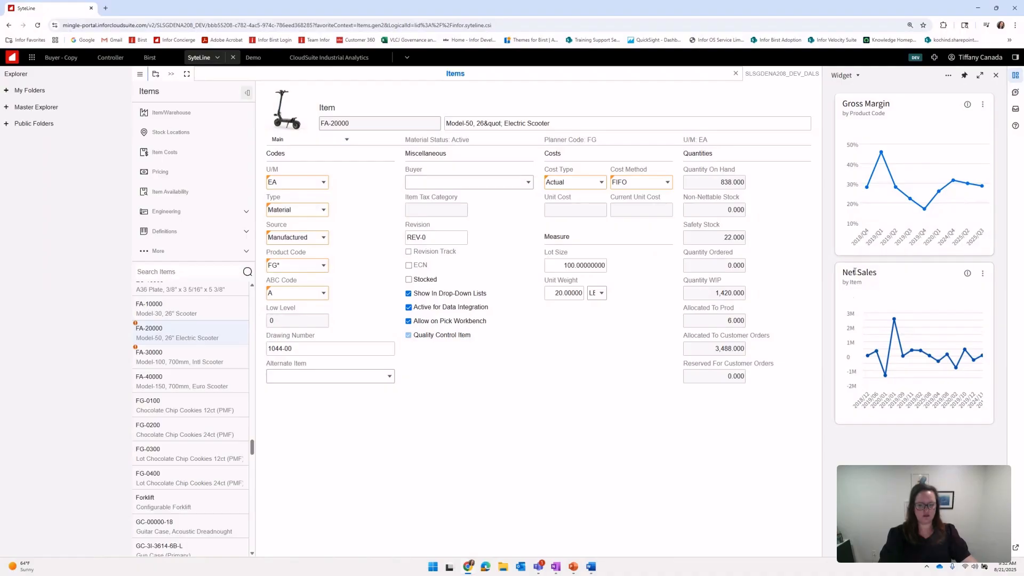
pyautogui.click(169, 357)
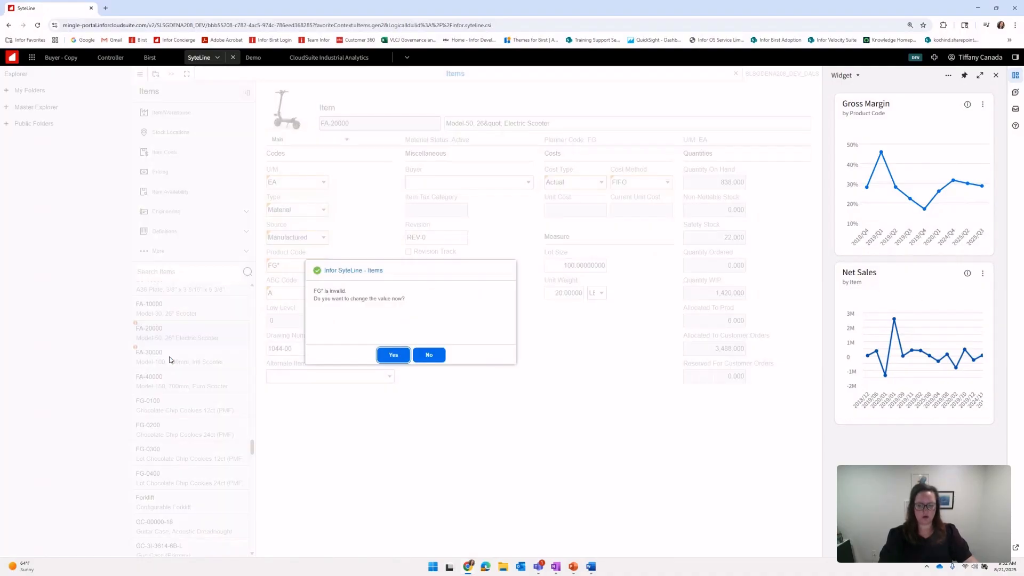
pyautogui.click(394, 354)
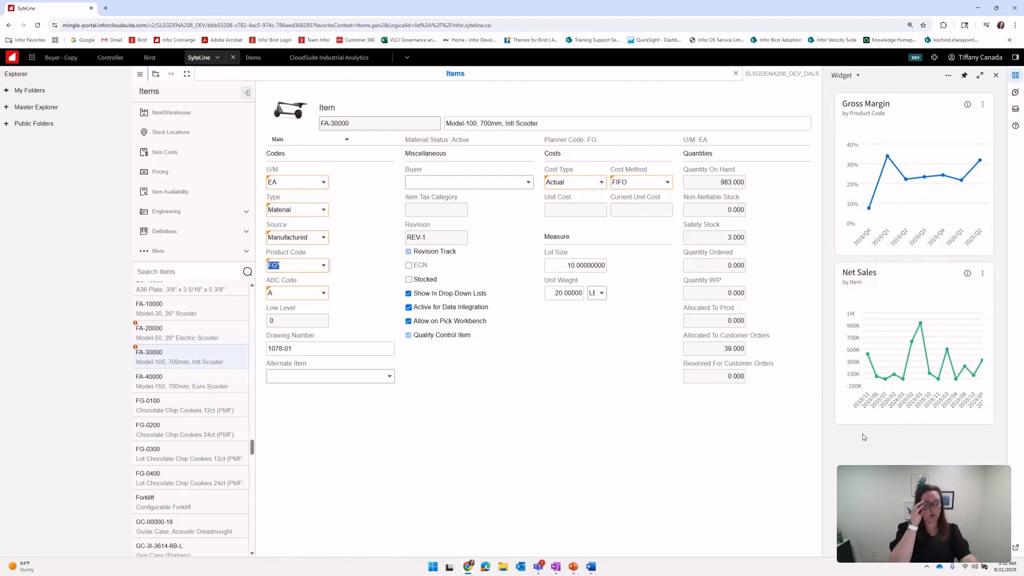
# - Open the Net Sales widget's configuration and examine its outgoing context message settings and the items listed in the chart legend
pyautogui.click(983, 277)
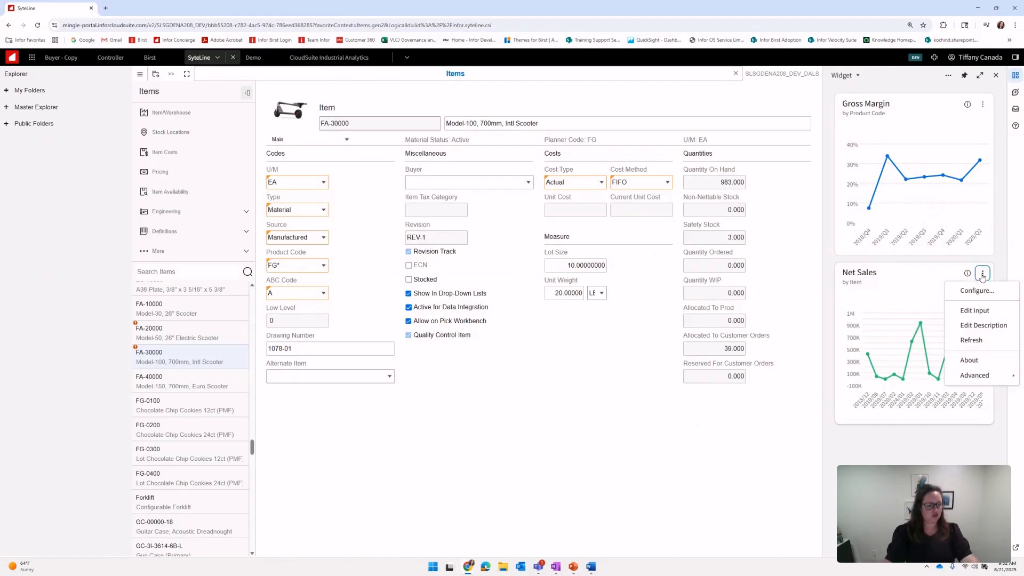
pyautogui.click(980, 289)
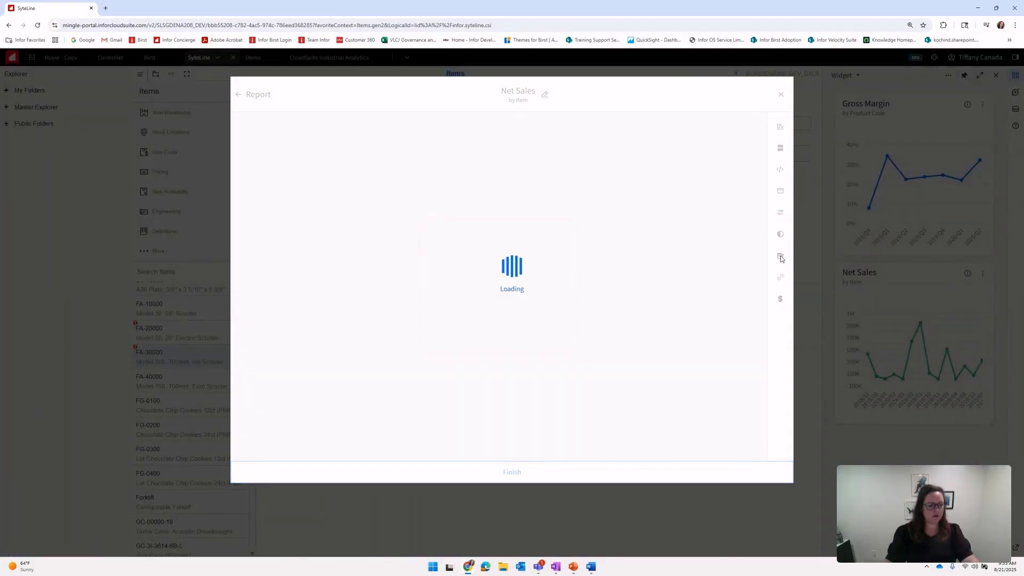
pyautogui.click(781, 258)
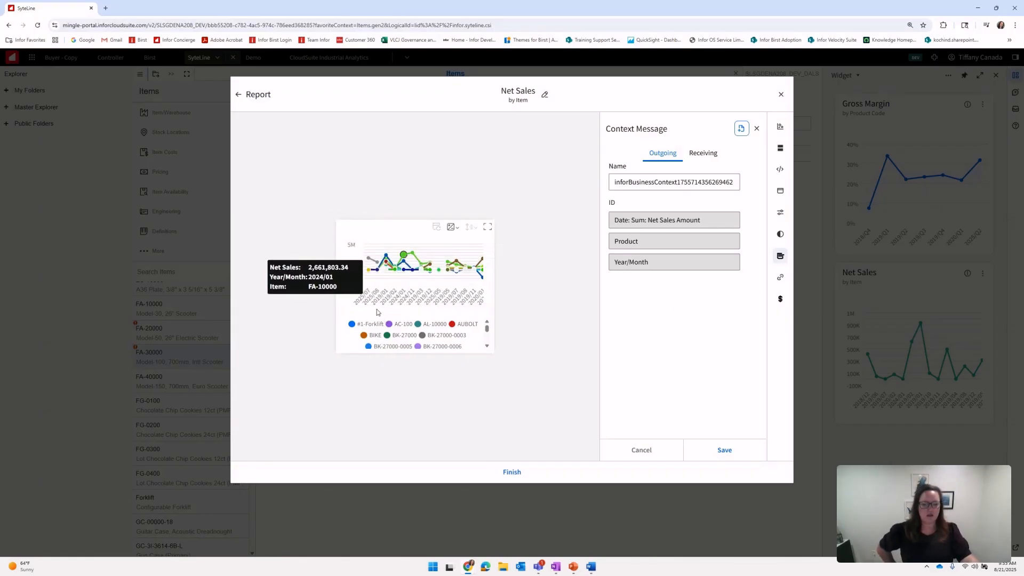
pyautogui.moveTo(387, 311)
pyautogui.mouseDown()
pyautogui.moveTo(451, 314)
pyautogui.moveTo(388, 311)
pyautogui.mouseUp()
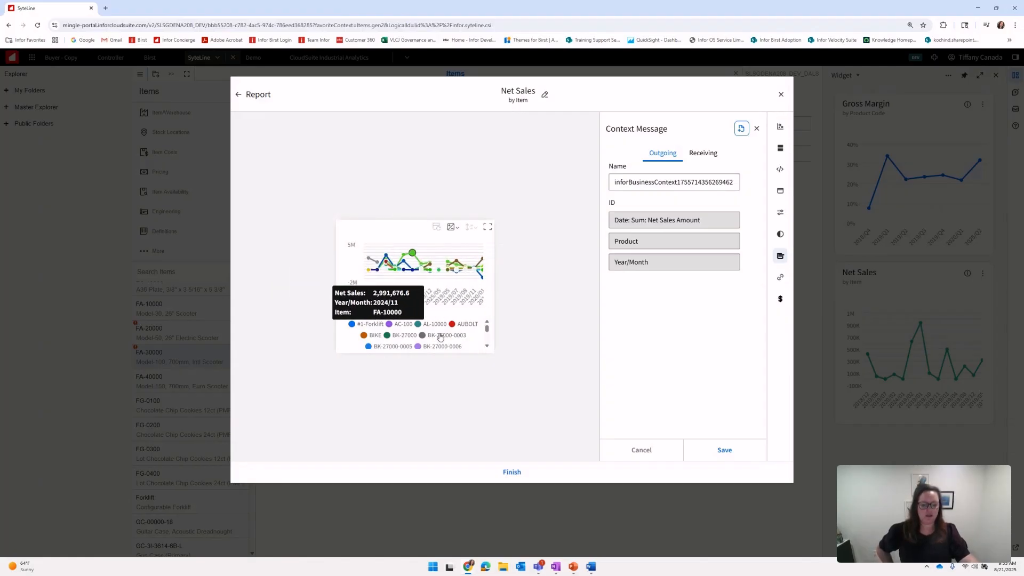
pyautogui.scroll(-3, 469, 336)
pyautogui.scroll(-5, 469, 336)
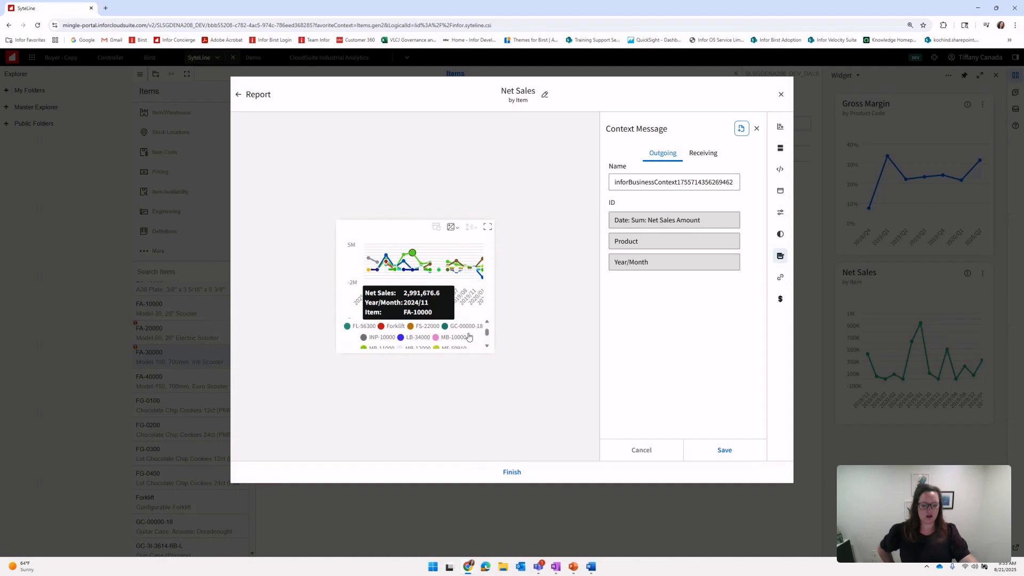
pyautogui.scroll(5, 464, 340)
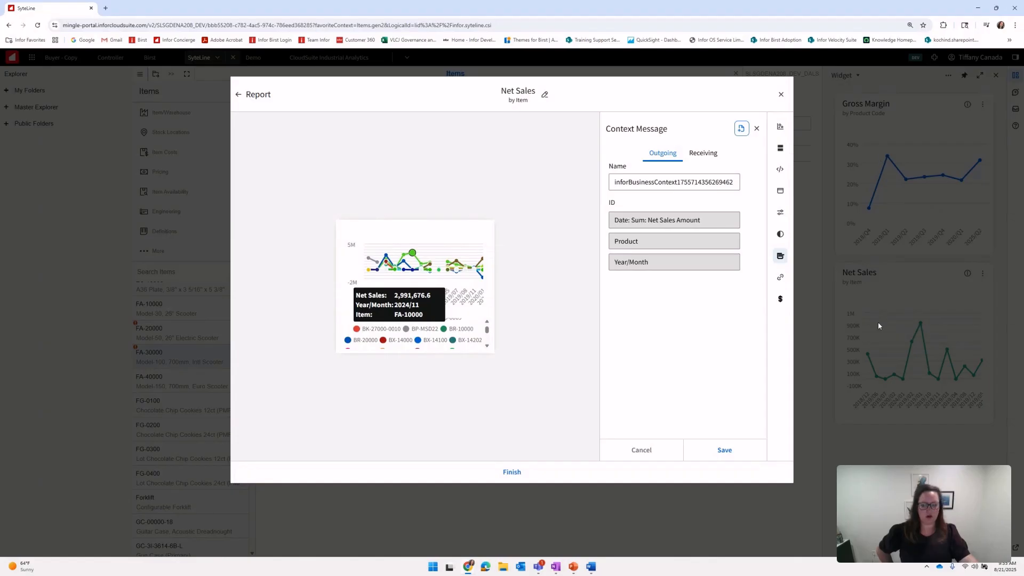
pyautogui.scroll(-5, 463, 341)
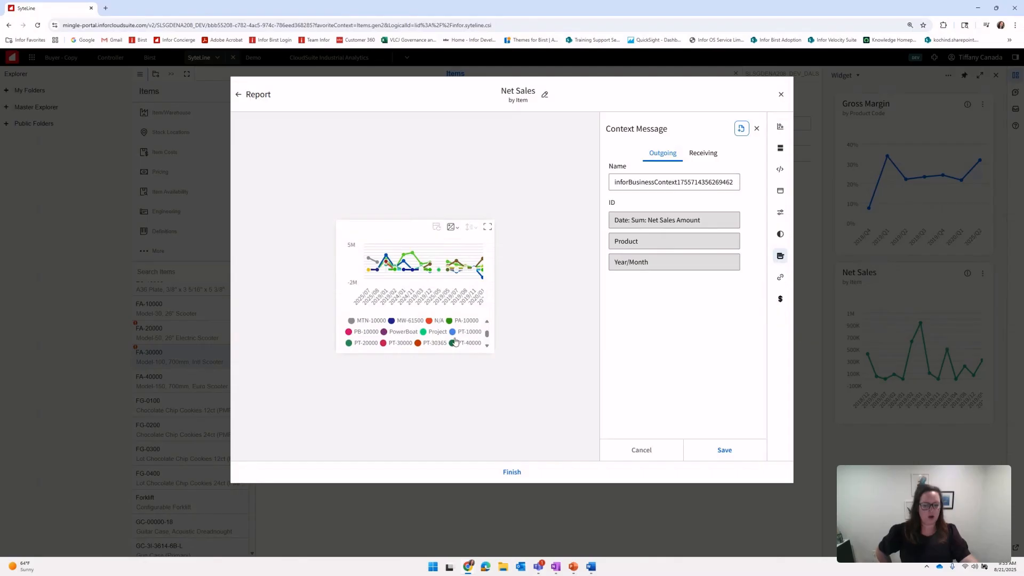
pyautogui.scroll(10, 462, 341)
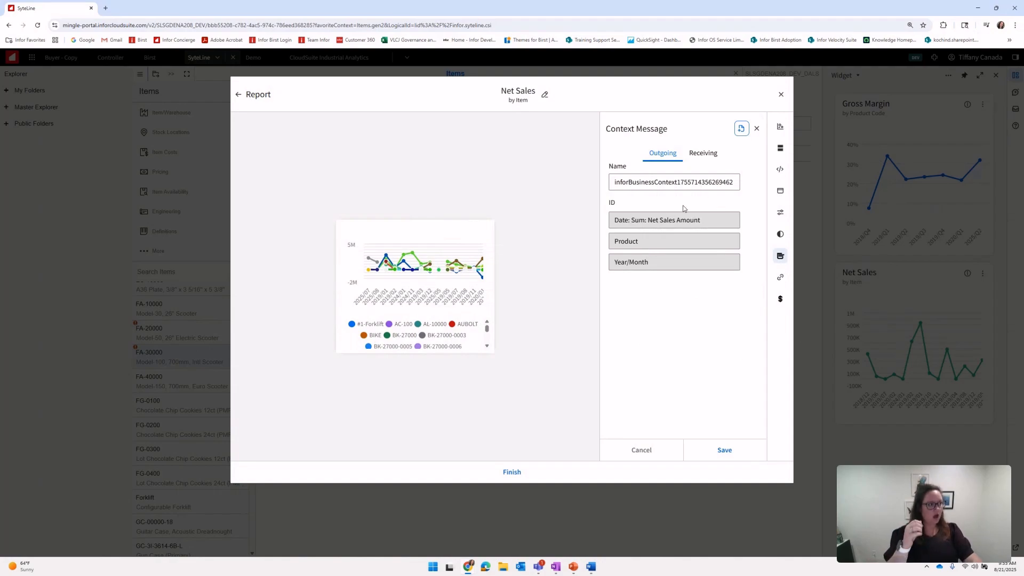
# - Review Mapping 01 of the receiving inforBusinessContext message and examine the example expression in the JSON help
pyautogui.click(702, 155)
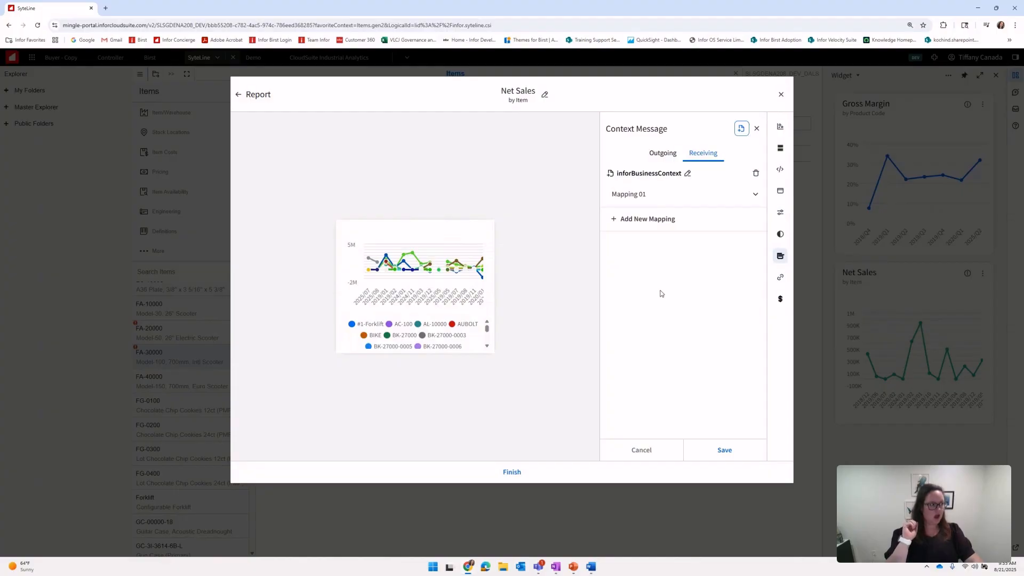
pyautogui.click(627, 201)
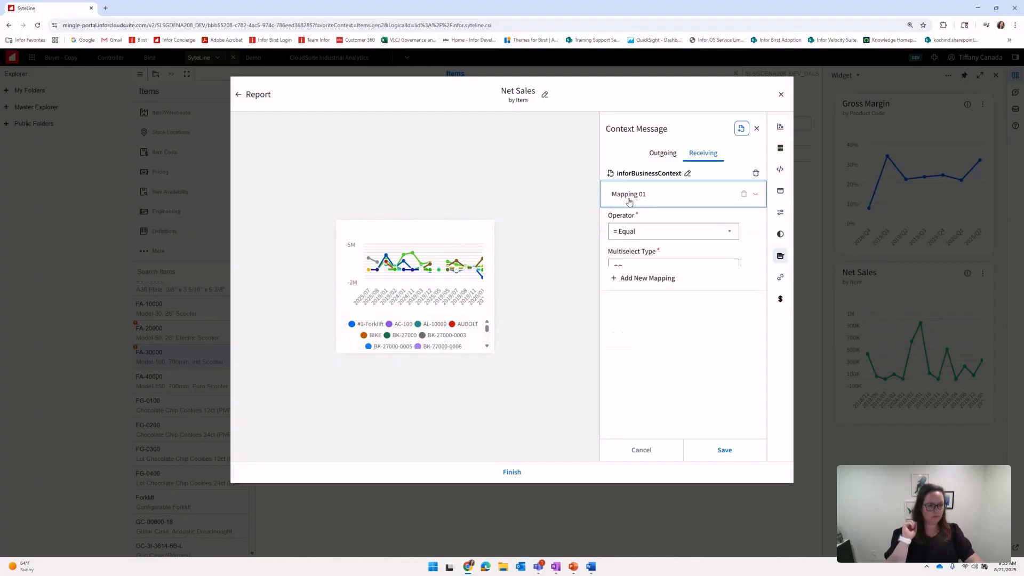
pyautogui.click(732, 289)
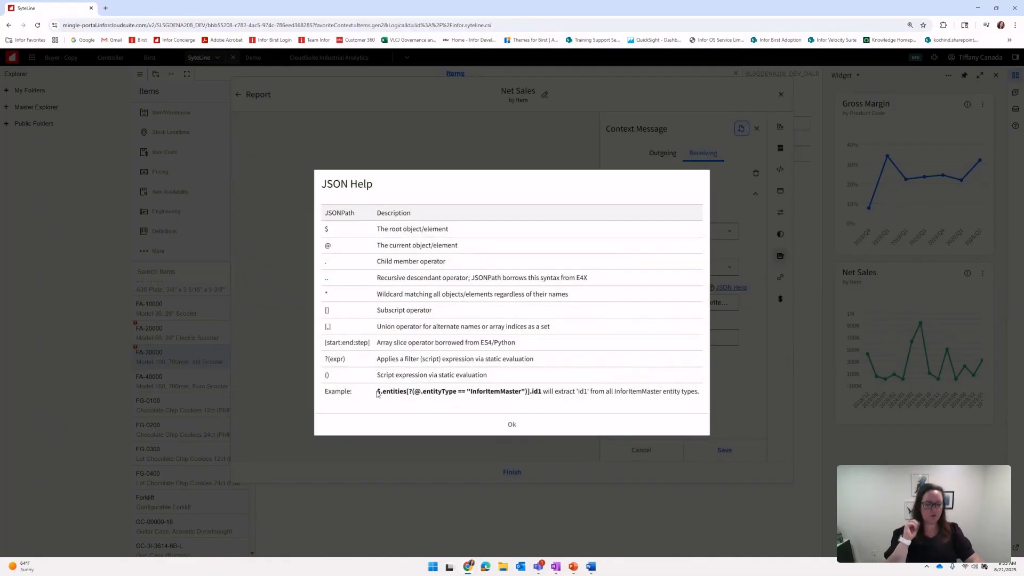
pyautogui.moveTo(380, 391); pyautogui.dragTo(542, 395)
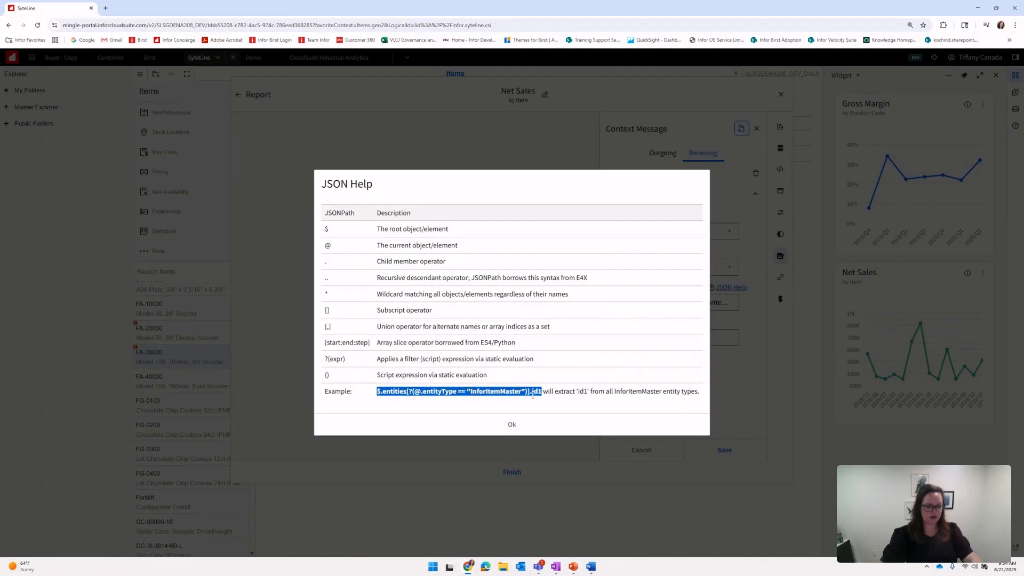
pyautogui.click(516, 425)
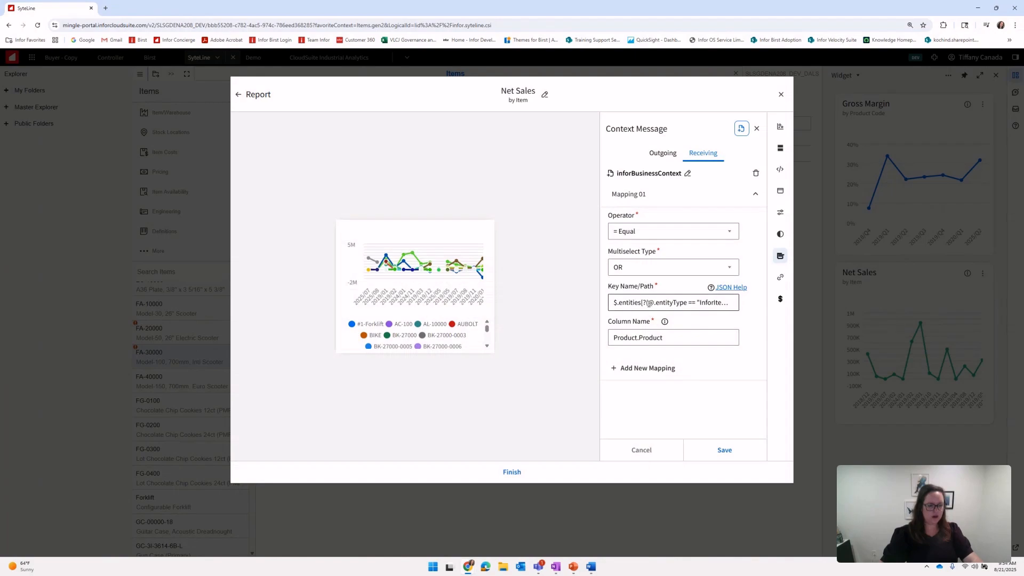
# - Check the column name in Mapping 01 without changing it, and finish the Net Sales widget configuration
pyautogui.moveTo(663, 341); pyautogui.dragTo(608, 339)
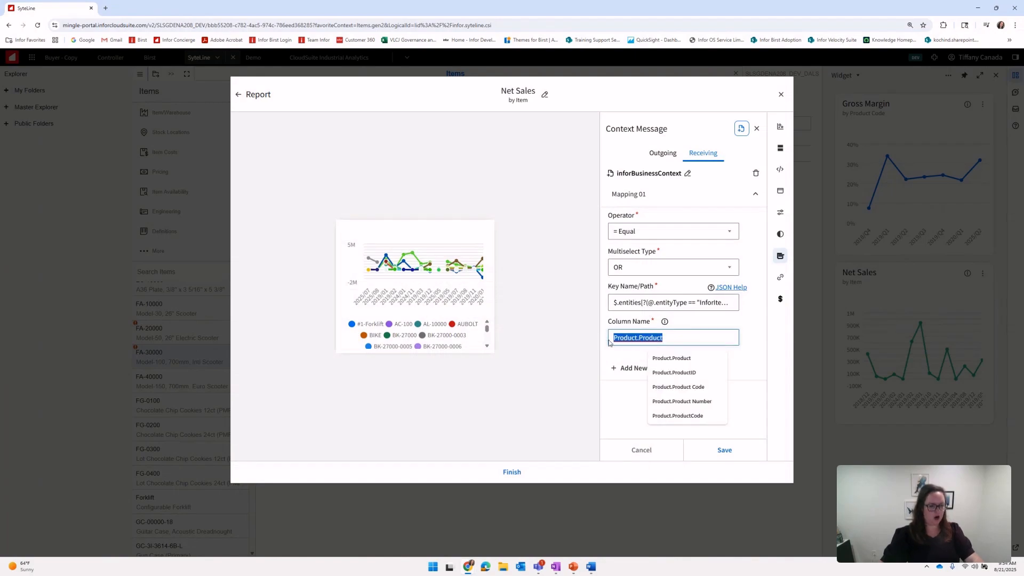
pyautogui.click(672, 340)
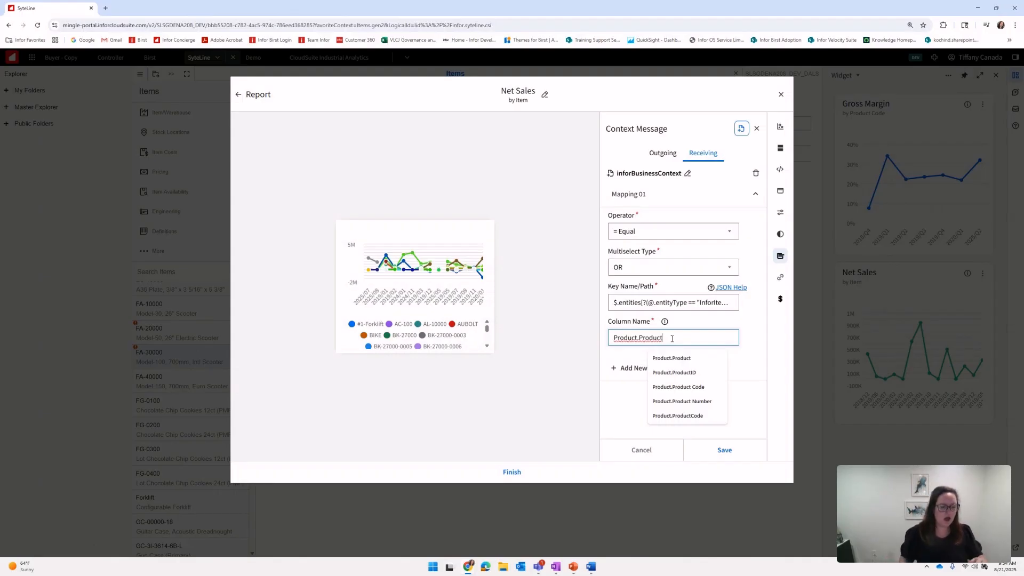
pyautogui.click(743, 357)
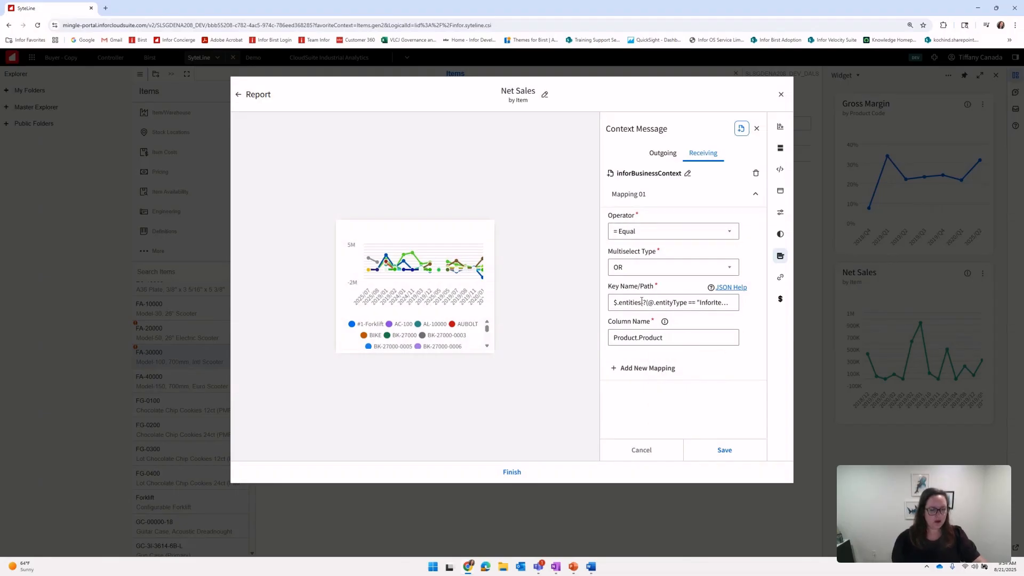
pyautogui.click(584, 469)
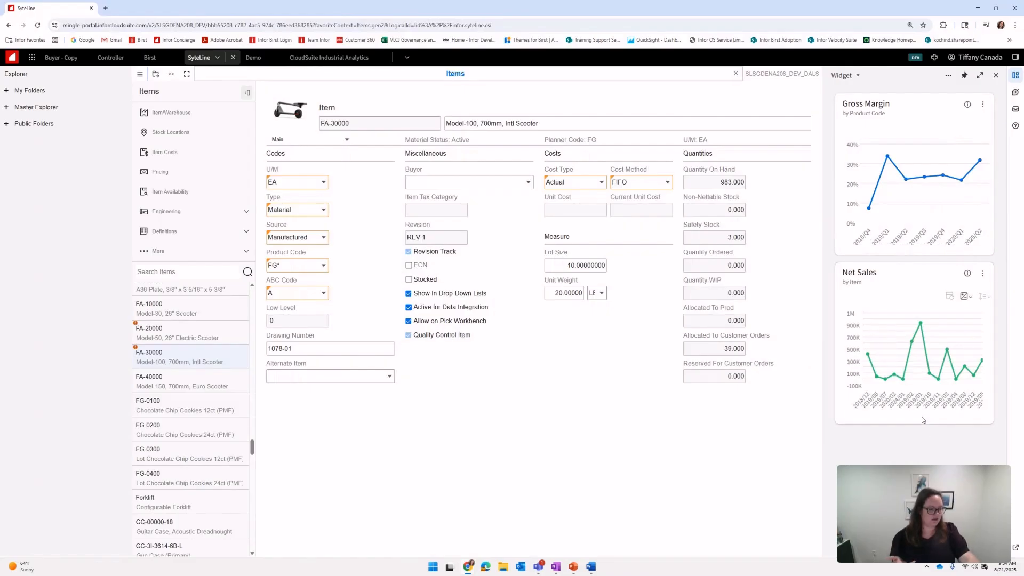
# - Switch to the PowerPoint slide show about using the Visual Analytics widget with Birst and EPM
pyautogui.moveTo(937, 415); pyautogui.dragTo(967, 415)
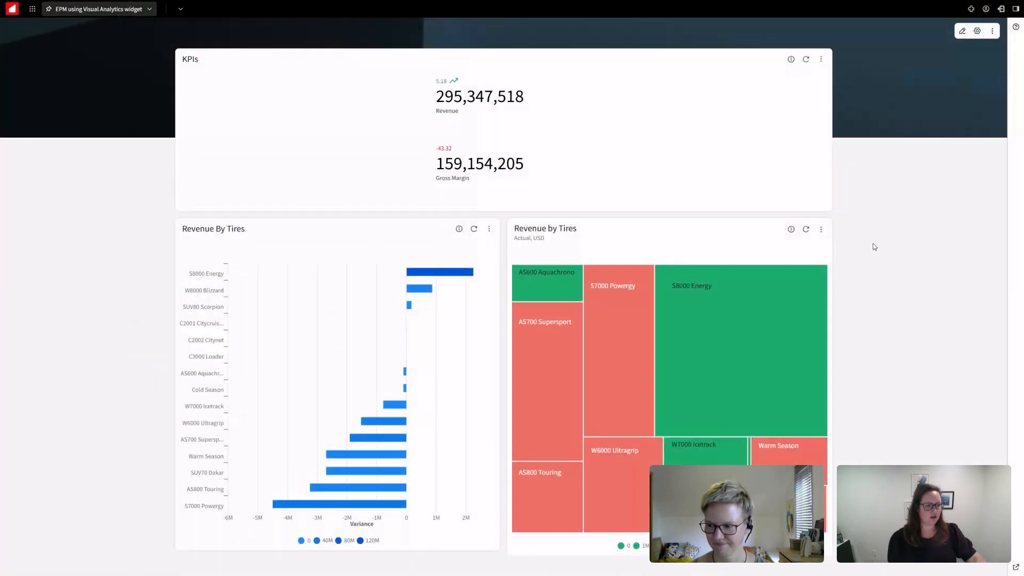
pyautogui.hotkey('alt', 'Tab')
pyautogui.hotkey('alt', 'Tab')
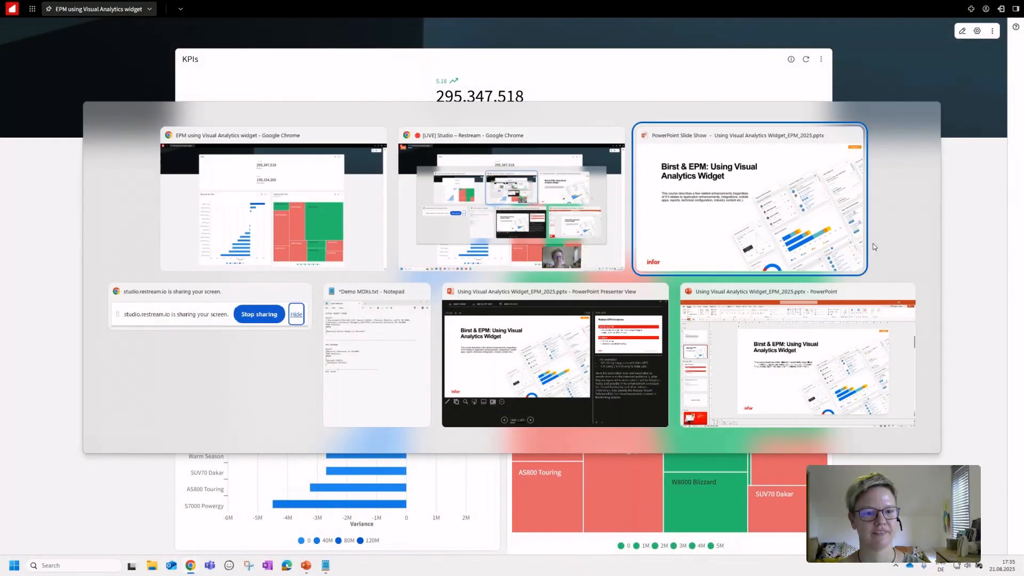
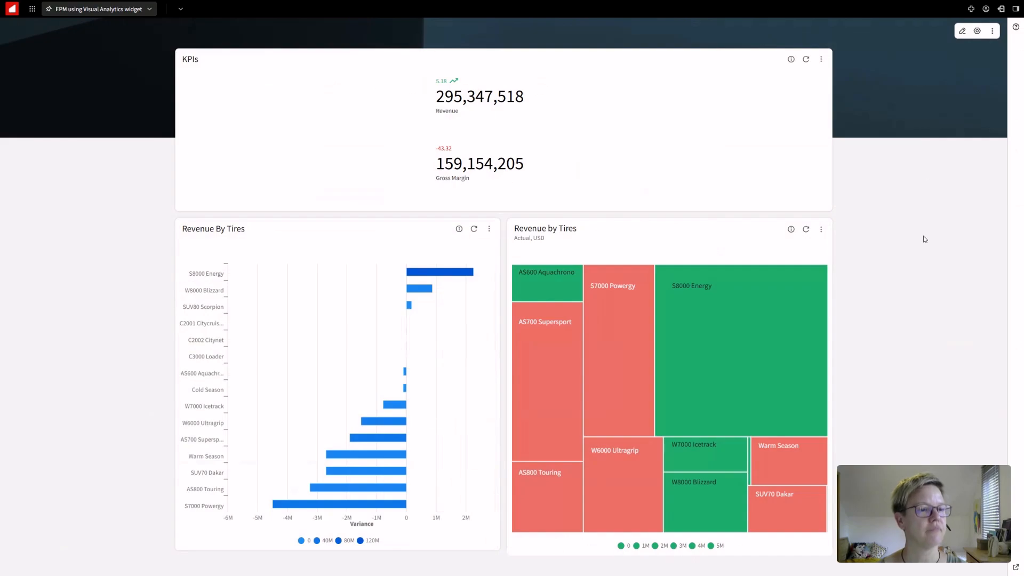
# - Edit the EPM page to add a Visual Analytics widget found by searching the catalog for "vis", make it two columns wide, and save
pyautogui.click(961, 34)
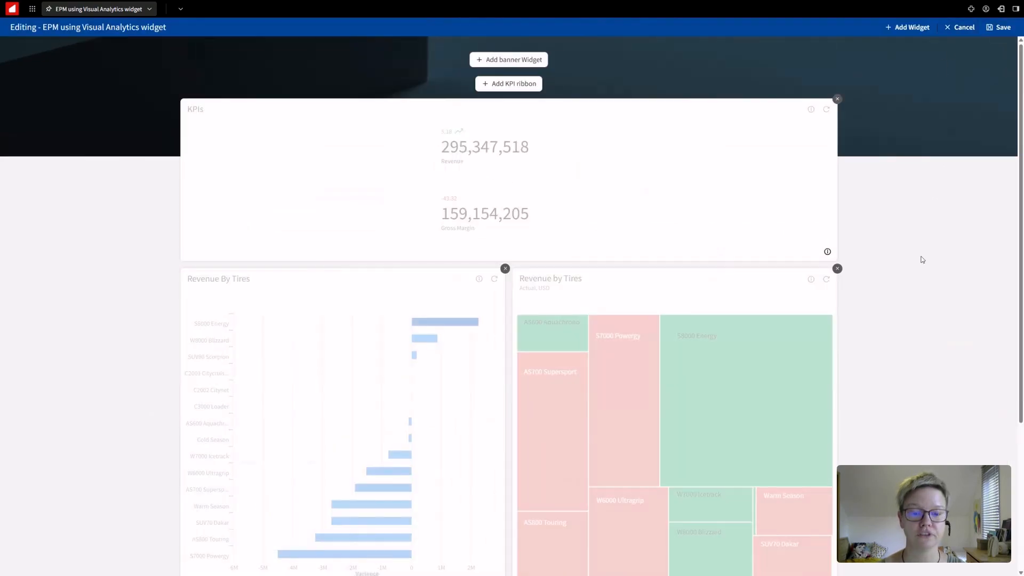
pyautogui.scroll(-4, 921, 258)
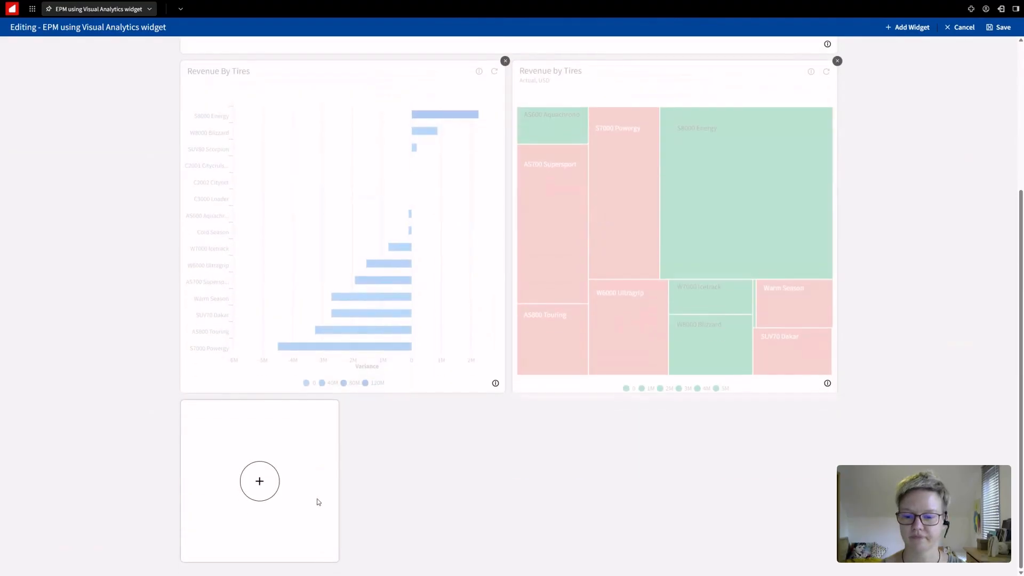
pyautogui.click(260, 482)
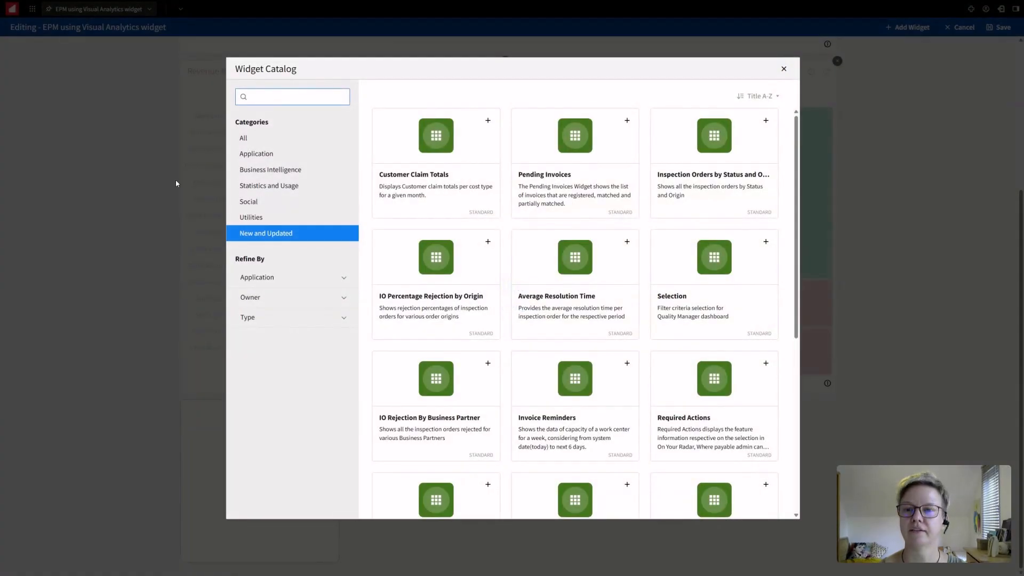
pyautogui.write('vis')
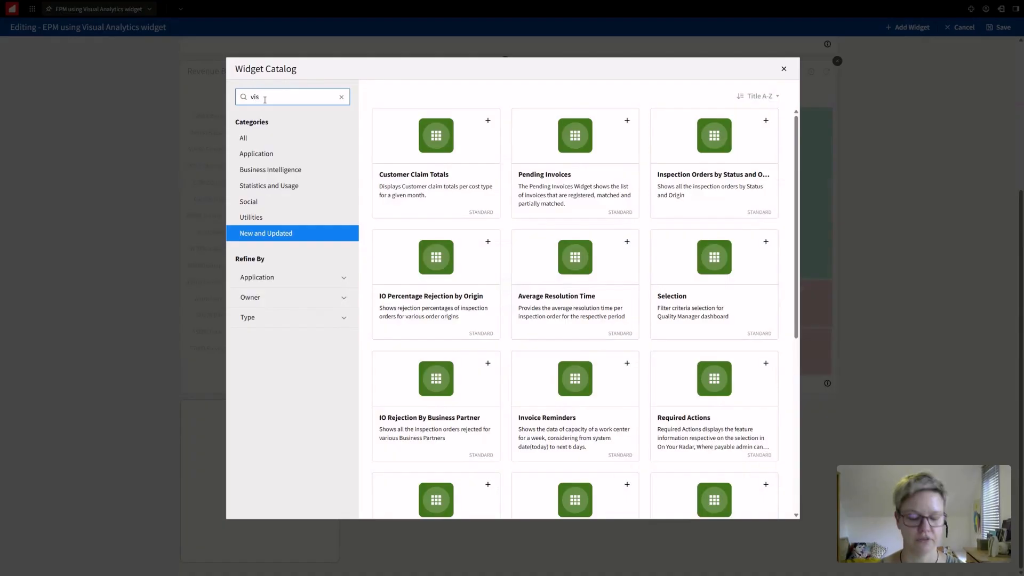
pyautogui.press('Return')
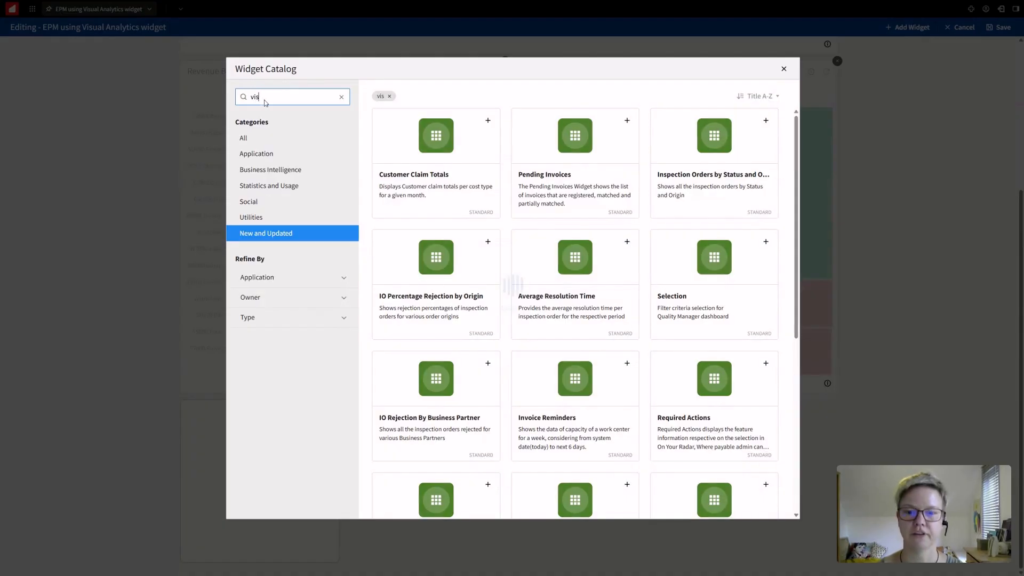
pyautogui.click(487, 121)
pyautogui.click(776, 81)
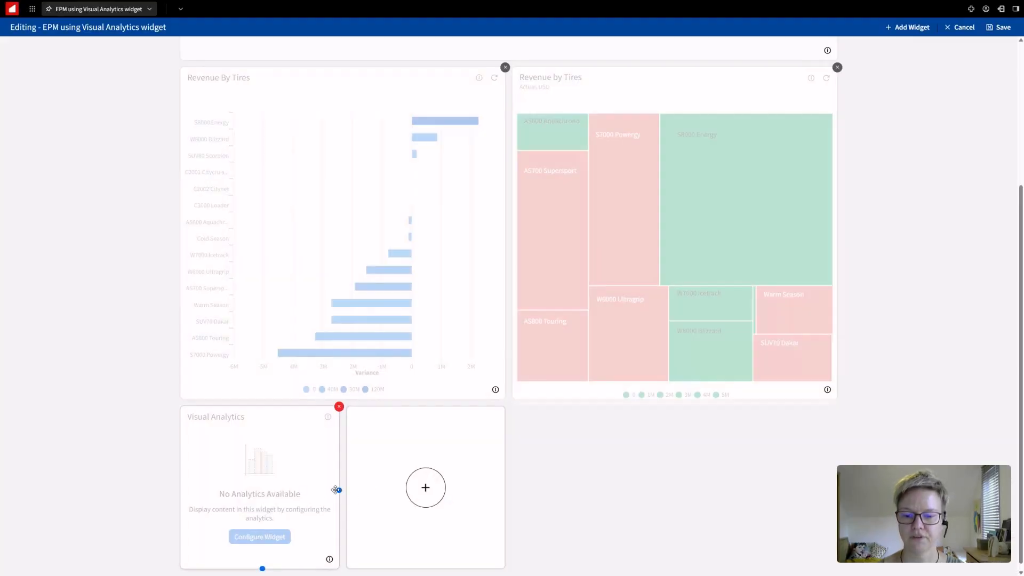
pyautogui.moveTo(337, 487); pyautogui.dragTo(501, 486)
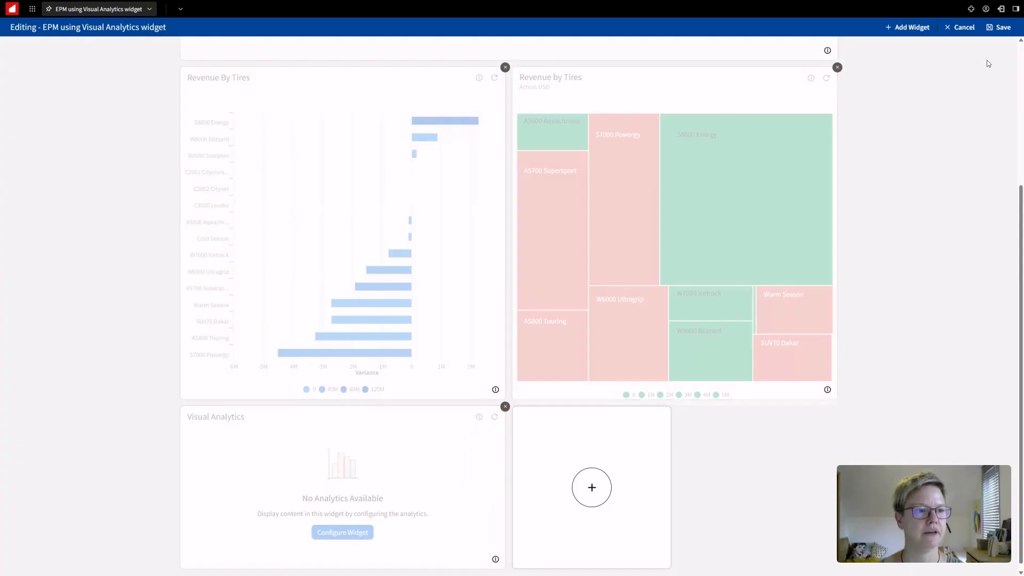
pyautogui.click(999, 27)
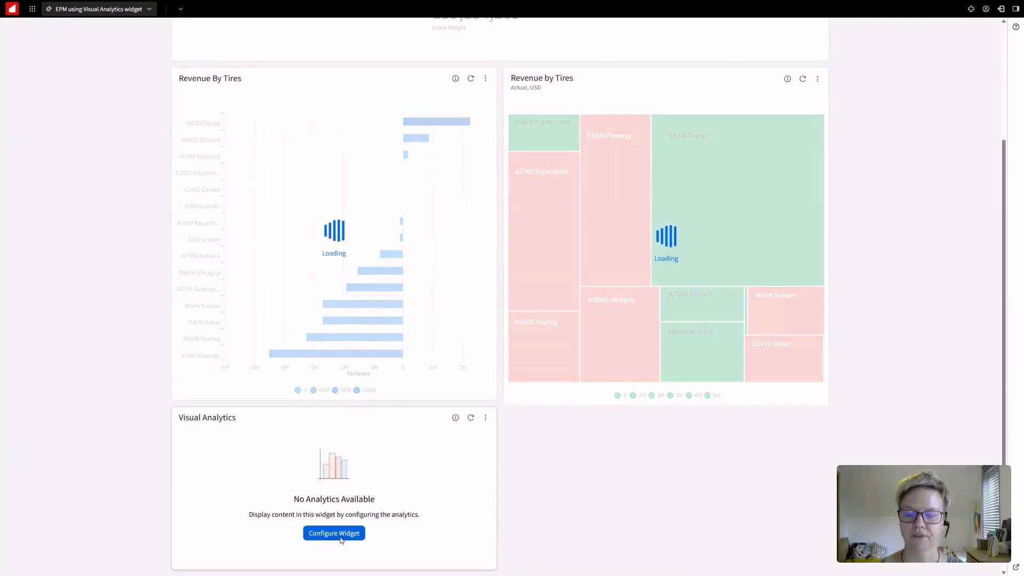
# - Configure the new Visual Analytics widget to use the EPM product, the Samples application and the Best Practices OLAP data connection
pyautogui.click(341, 540)
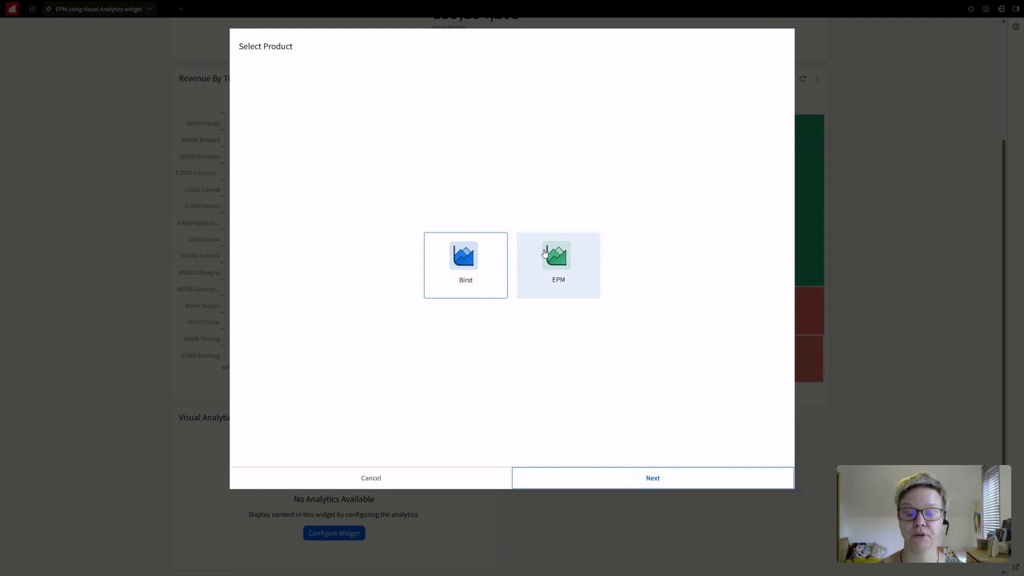
pyautogui.click(557, 258)
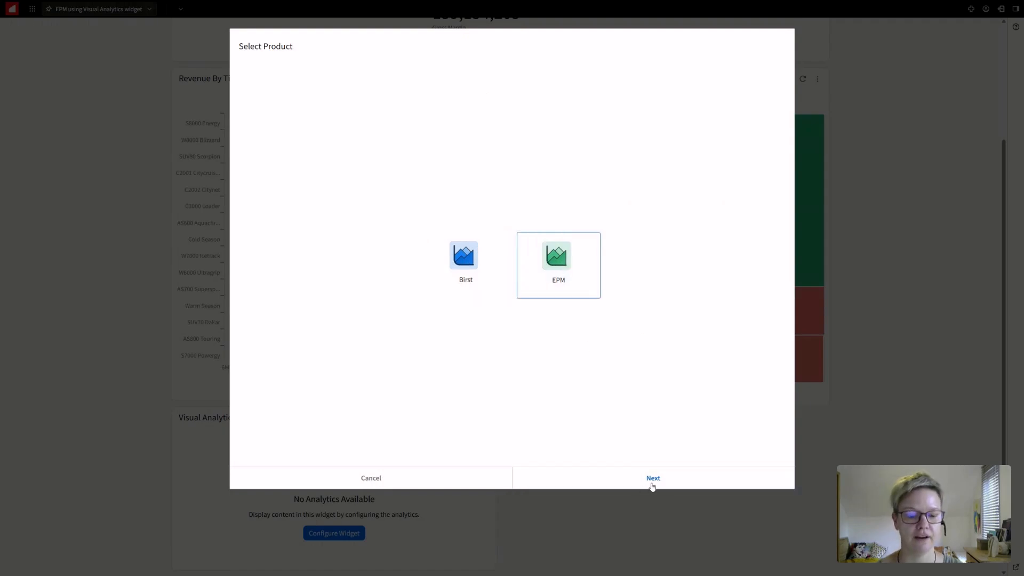
pyautogui.click(653, 478)
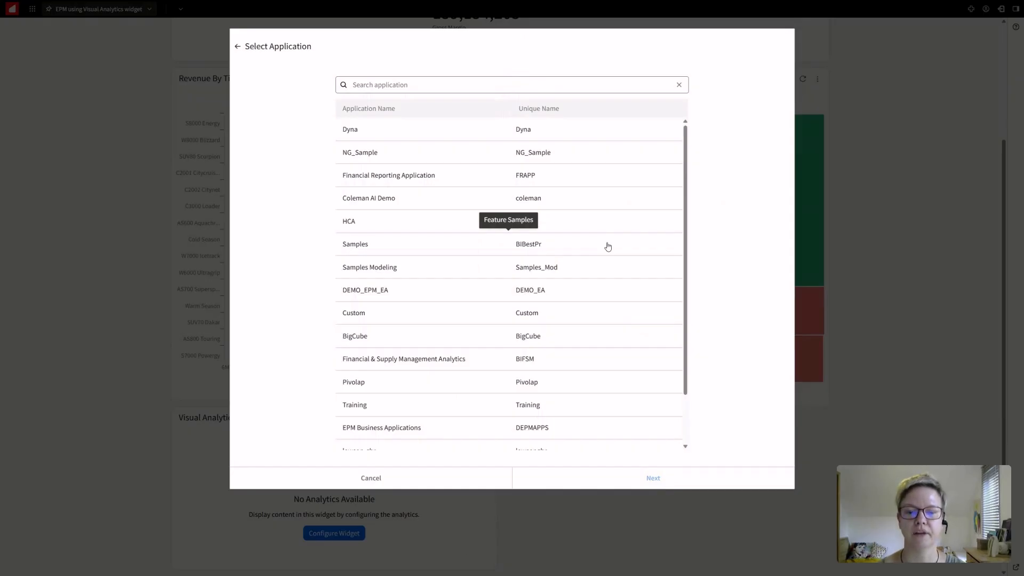
pyautogui.click(369, 244)
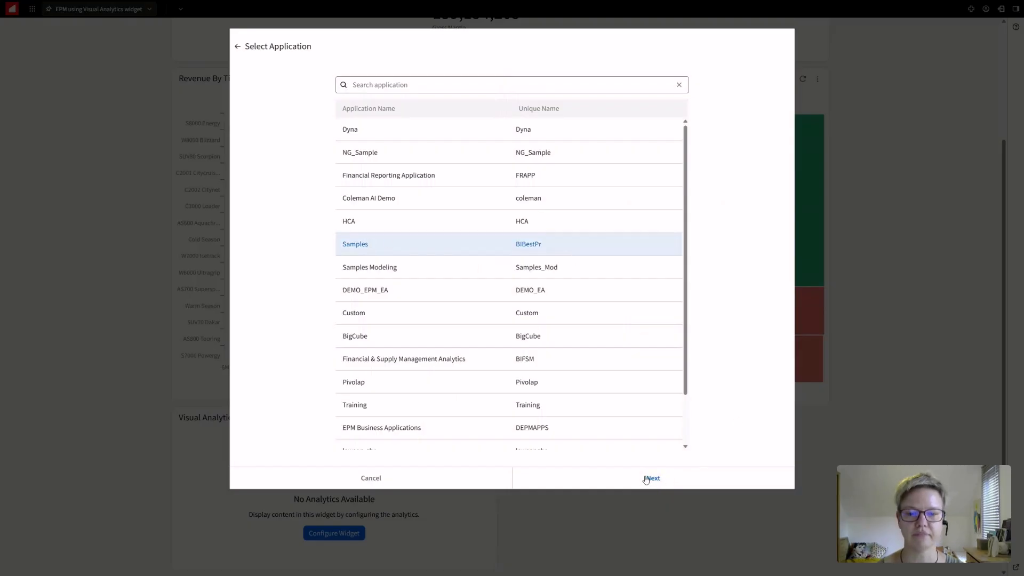
pyautogui.click(646, 480)
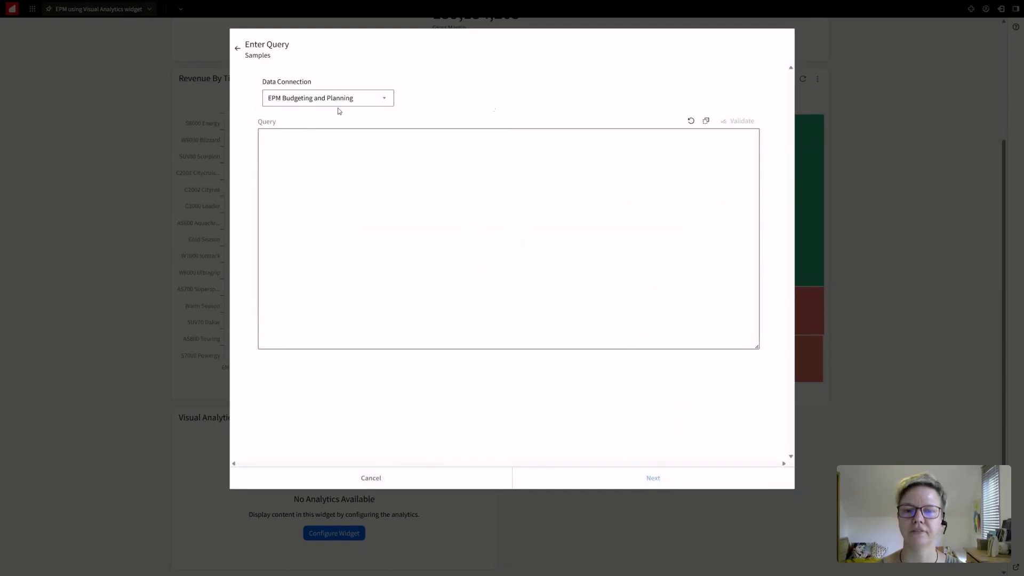
pyautogui.click(385, 100)
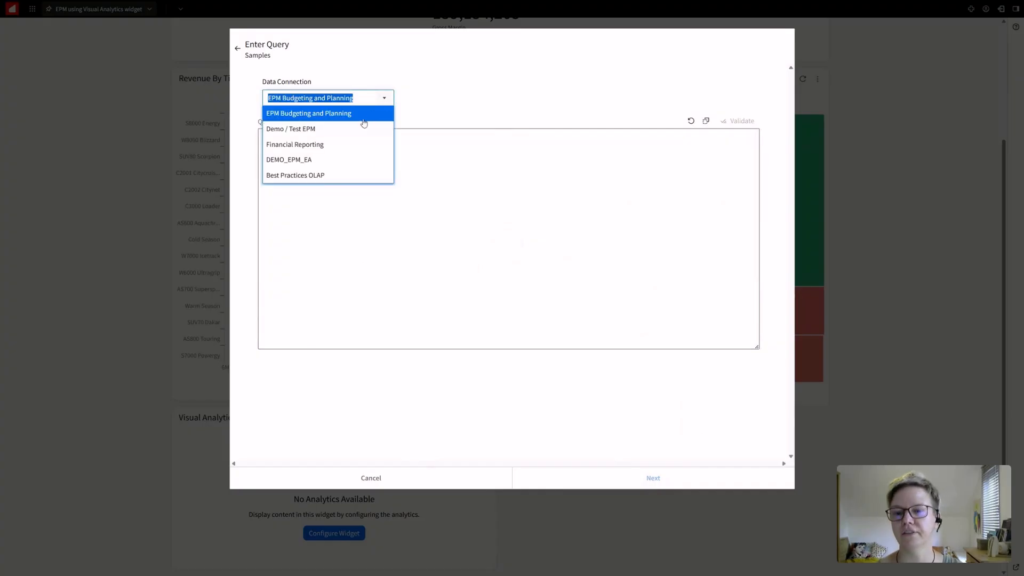
pyautogui.click(312, 180)
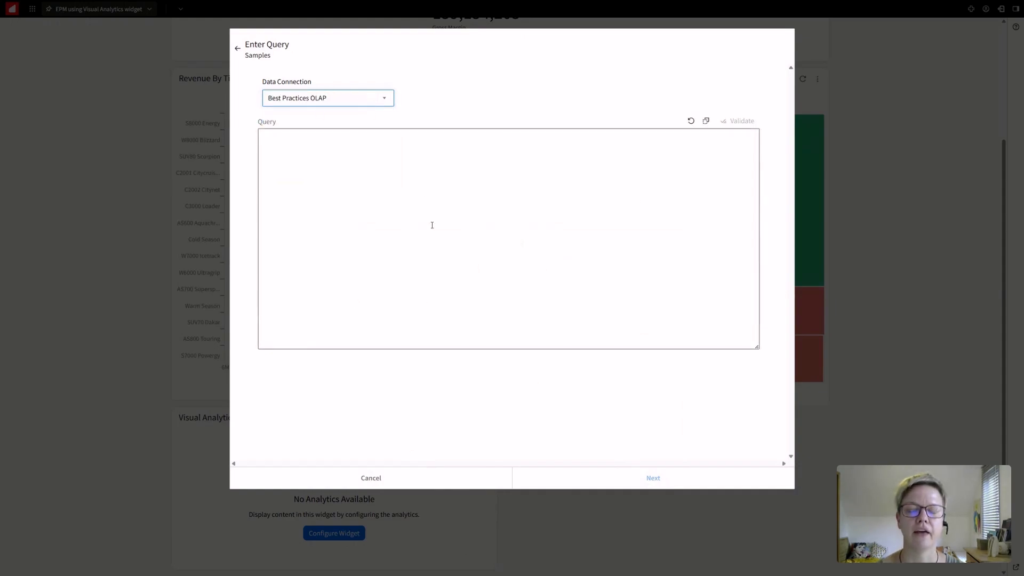
# - Copy the ACTUAL BUDGET TREND query from Demo MDXs.txt in Notepad, paste it as the widget's query and review its WHERE clause
pyautogui.hotkey('alt', 'Tab')
pyautogui.click(365, 366)
pyautogui.moveTo(660, 205); pyautogui.dragTo(634, 153)
pyautogui.hotkey('ctrl', 'c')
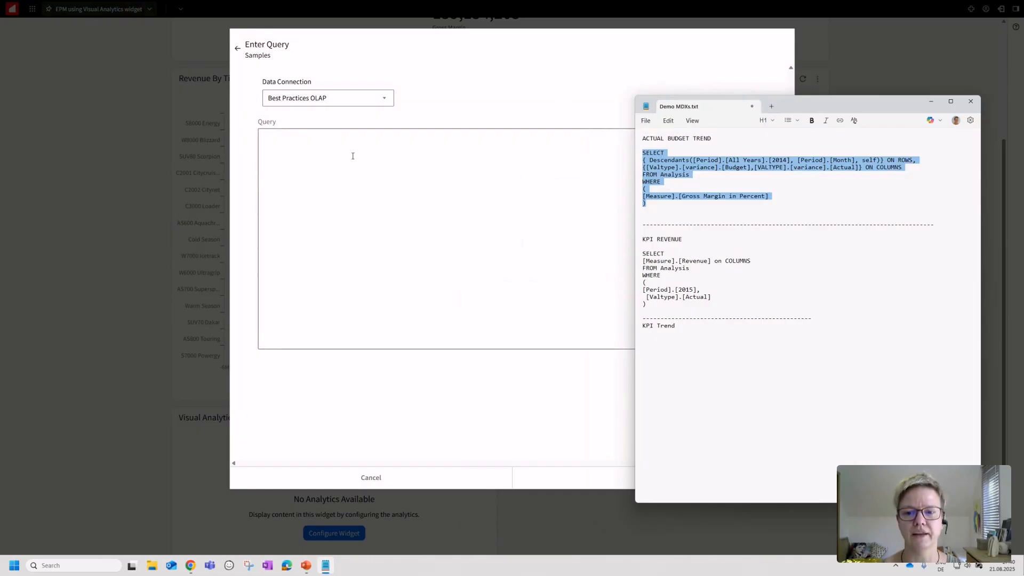
pyautogui.click(307, 145)
pyautogui.hotkey('ctrl', 'v')
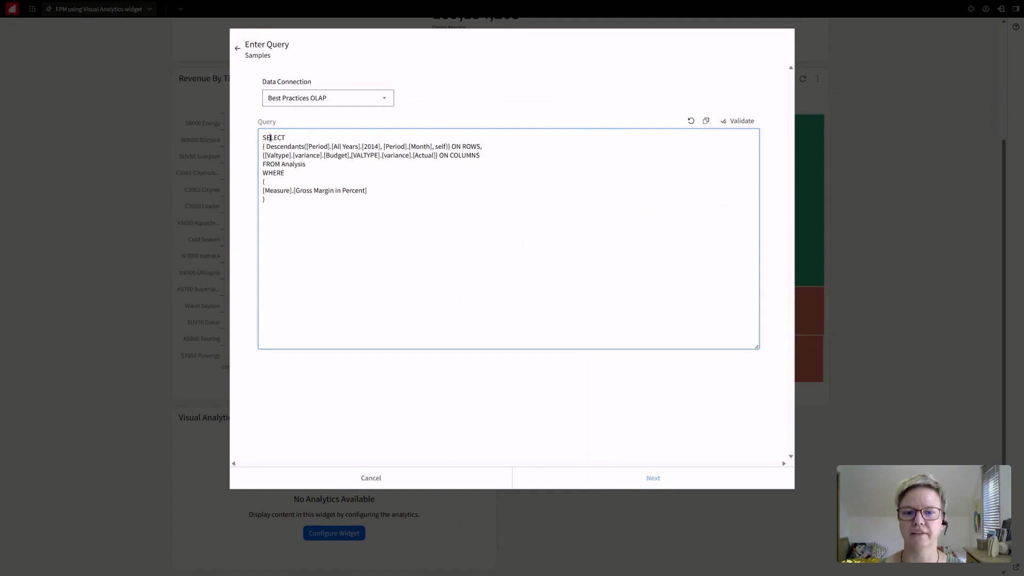
pyautogui.click(466, 155)
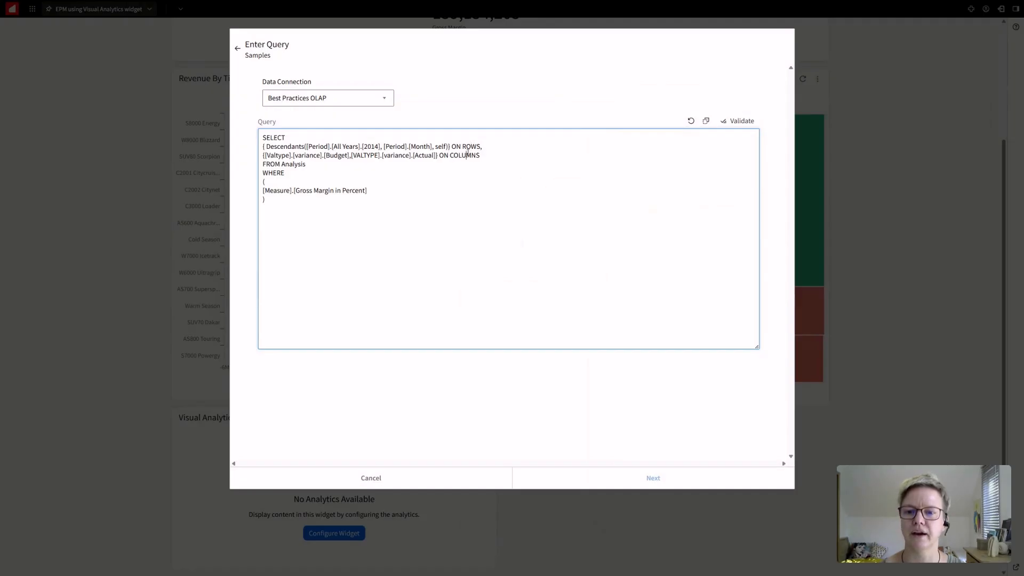
pyautogui.moveTo(285, 164); pyautogui.dragTo(281, 204)
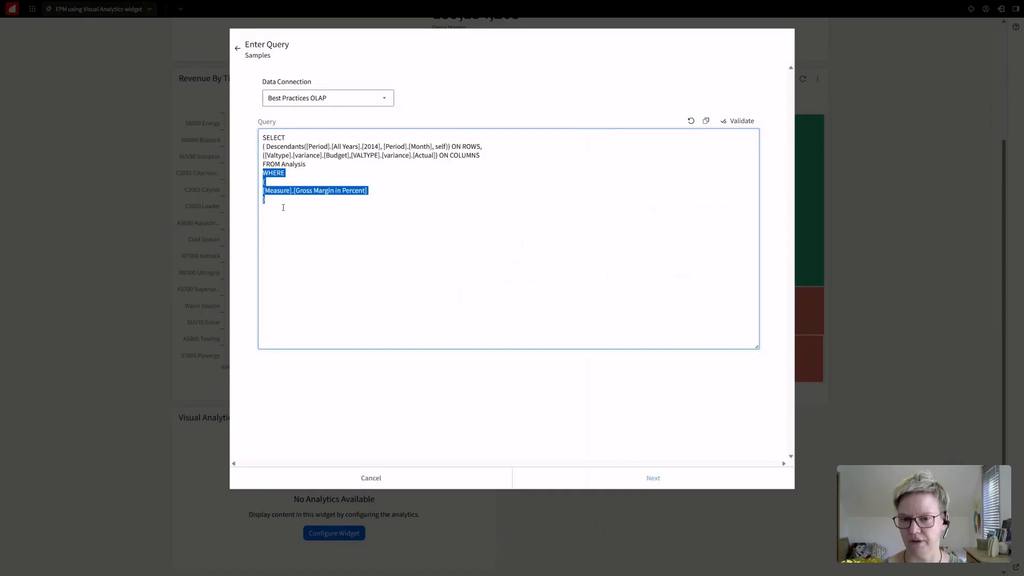
pyautogui.click(308, 235)
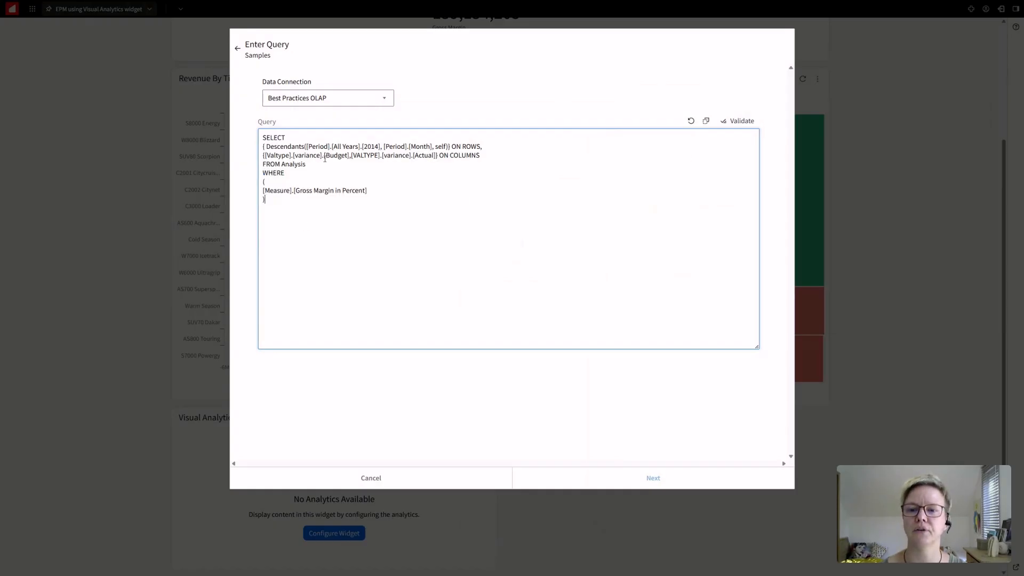
# - Change the measure in the query's WHERE clause to Revenue, validate the query and continue to the chart preview
pyautogui.moveTo(295, 190); pyautogui.dragTo(364, 191)
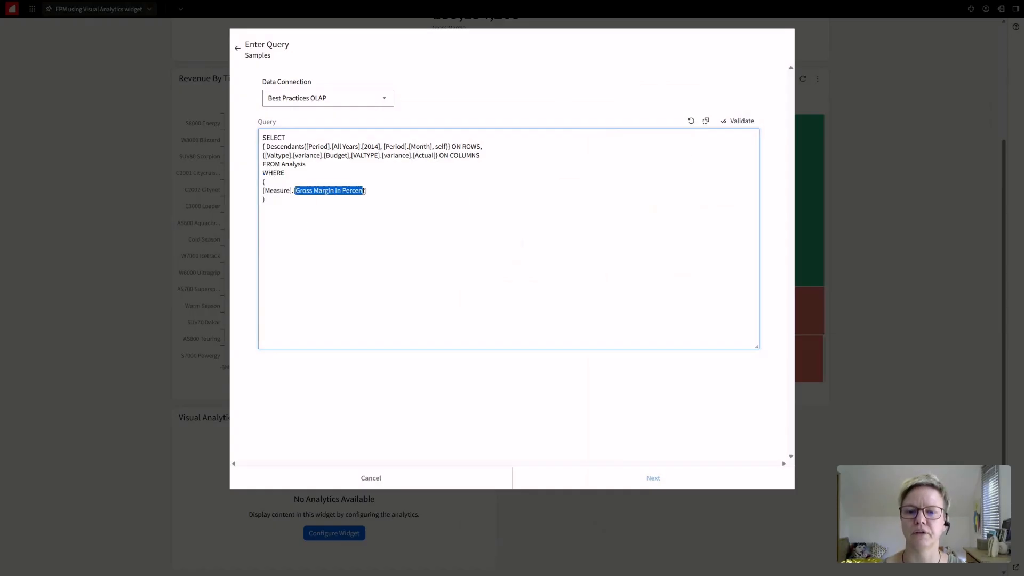
pyautogui.press('BackSpace')
pyautogui.press('Delete')
pyautogui.write('Revenue')
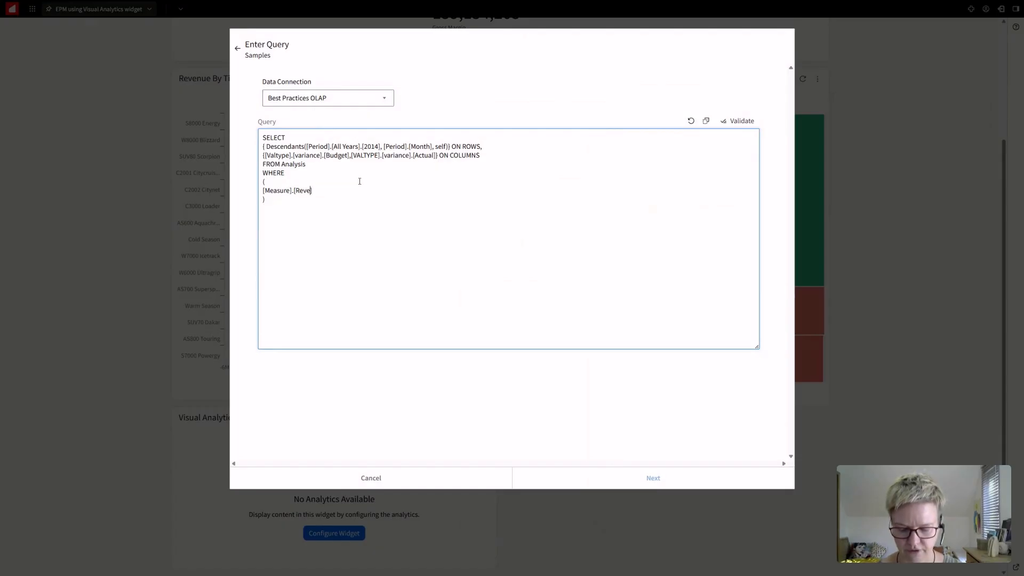
pyautogui.click(740, 123)
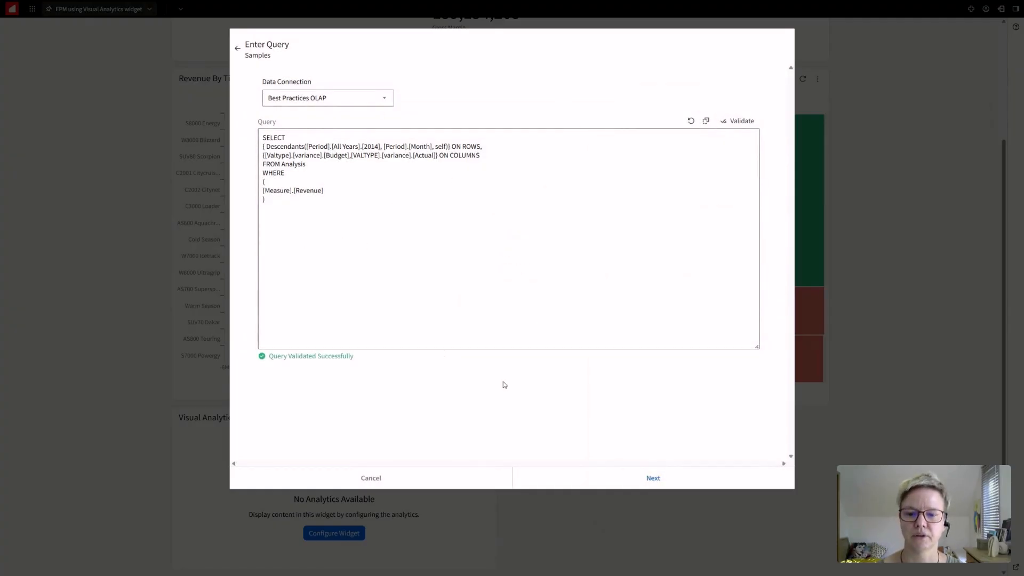
pyautogui.click(665, 479)
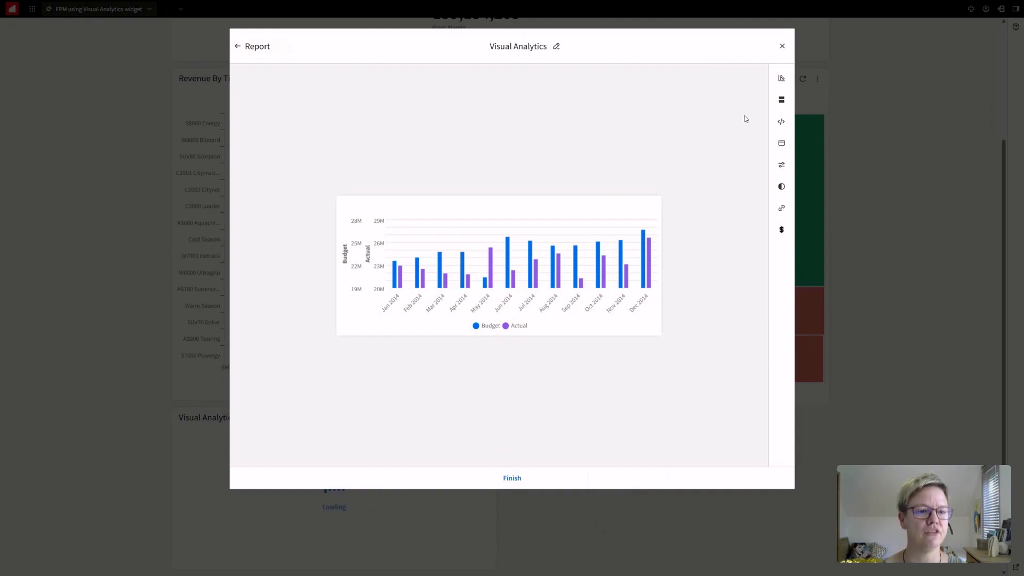
# - Set the widget's chart type to combo, merge all axes on the left and finish the configuration
pyautogui.click(781, 80)
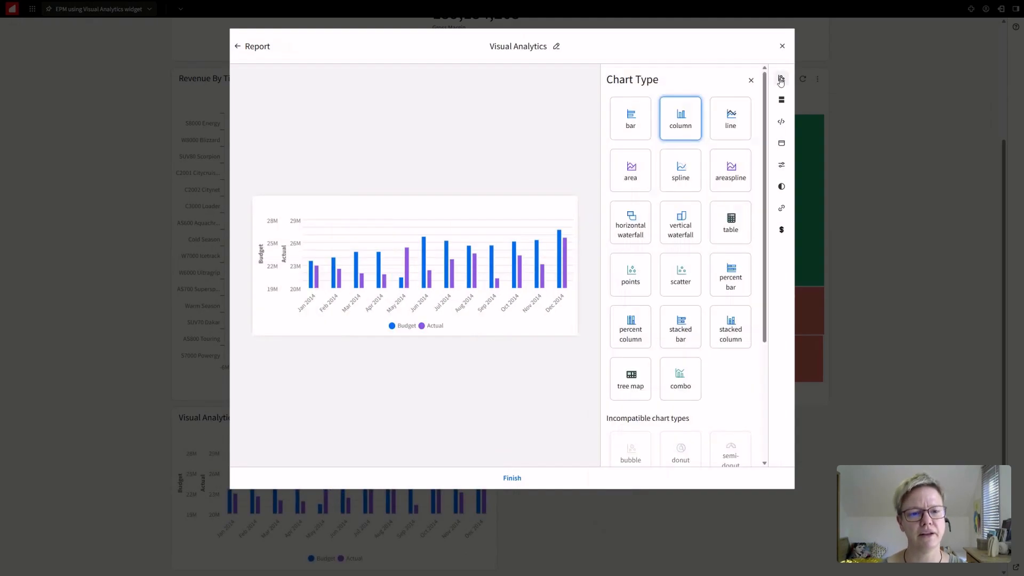
pyautogui.click(682, 386)
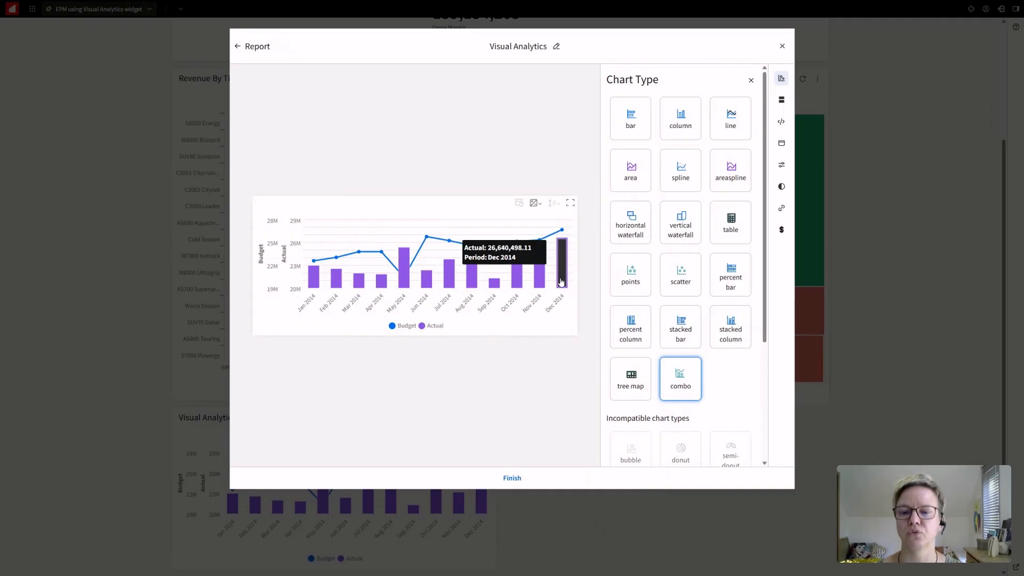
pyautogui.moveTo(284, 254)
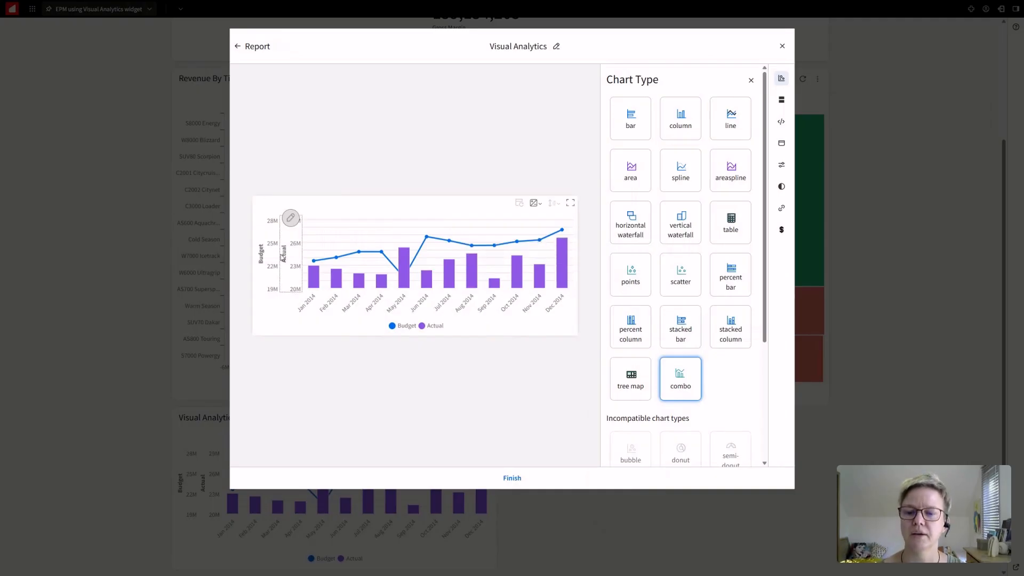
pyautogui.click(292, 219)
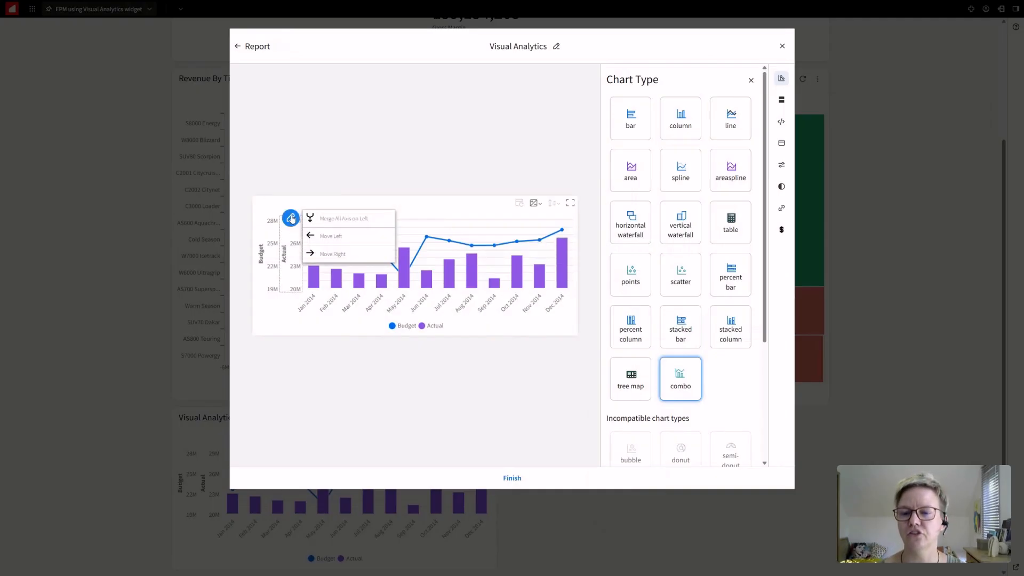
pyautogui.click(337, 219)
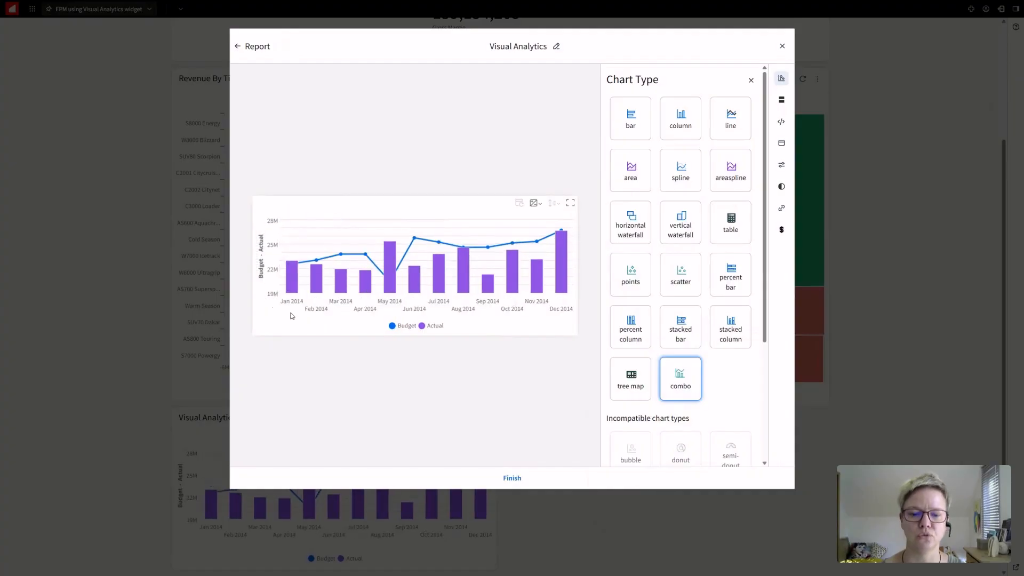
pyautogui.click(513, 479)
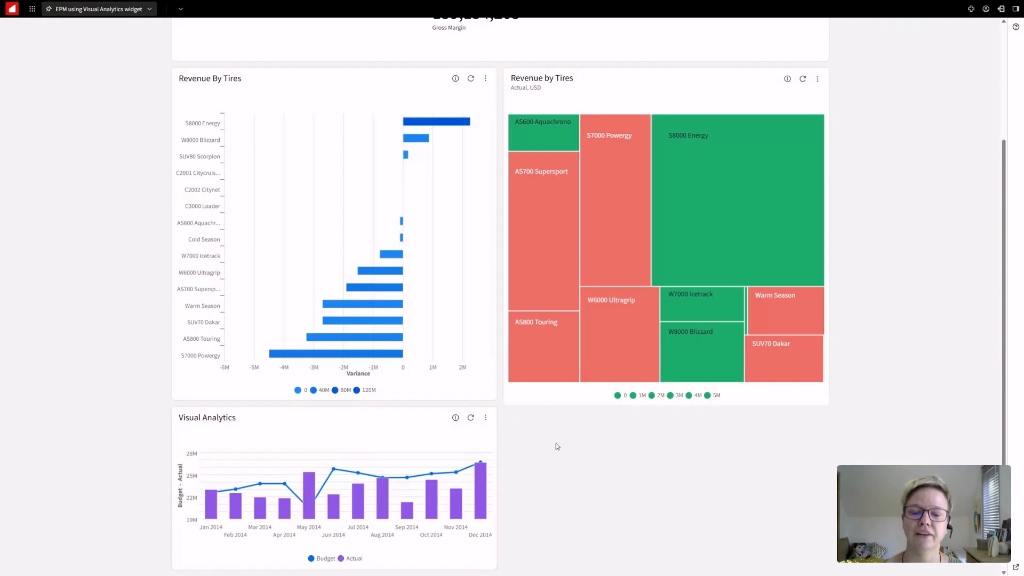
# - Look over the new budget and actual combo chart and the Revenue by Tires tree map on the page
pyautogui.scroll(2, 557, 446)
pyautogui.scroll(-2, 556, 445)
pyautogui.moveTo(268, 503)
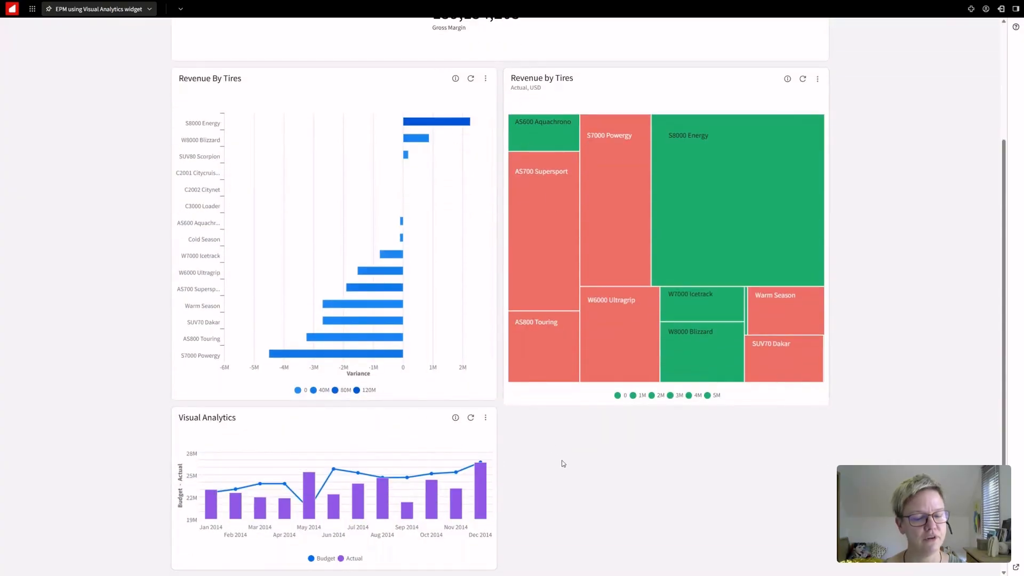
pyautogui.moveTo(661, 244)
pyautogui.moveTo(542, 372)
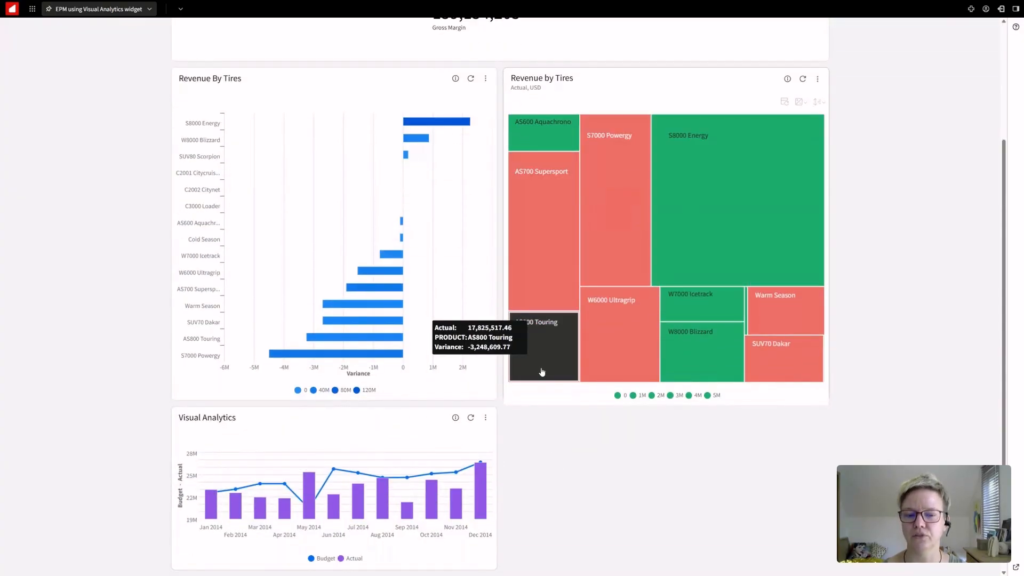
pyautogui.moveTo(786, 357)
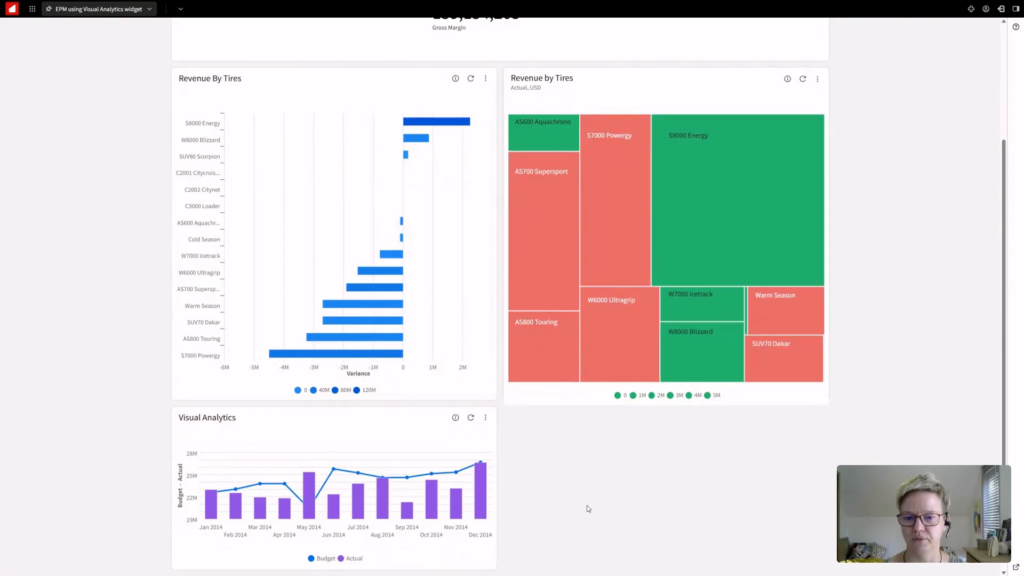
# - Open the configuration of the KPIs widget and review the properties of KPI 1 Revenue
pyautogui.scroll(3, 587, 506)
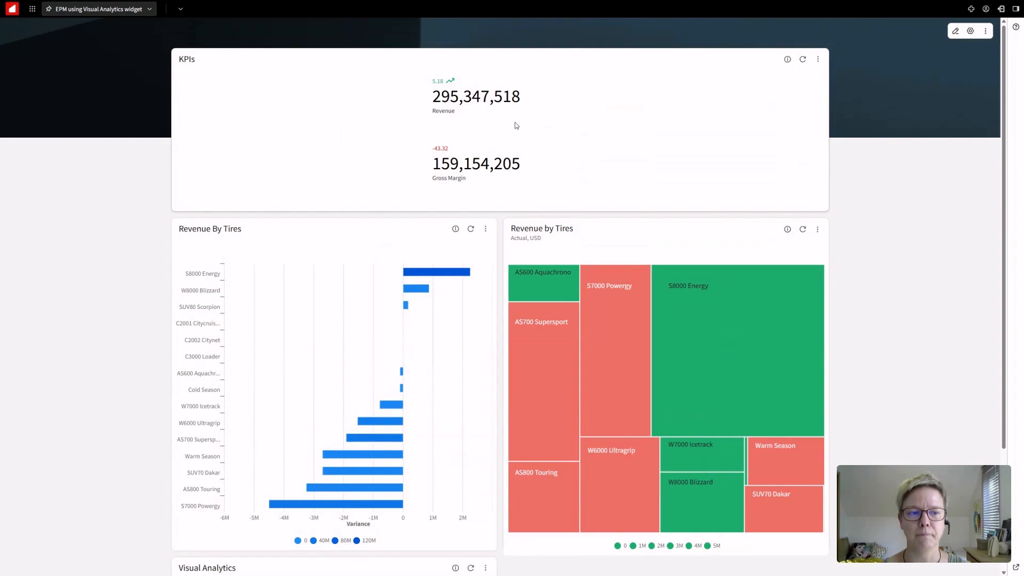
pyautogui.click(818, 60)
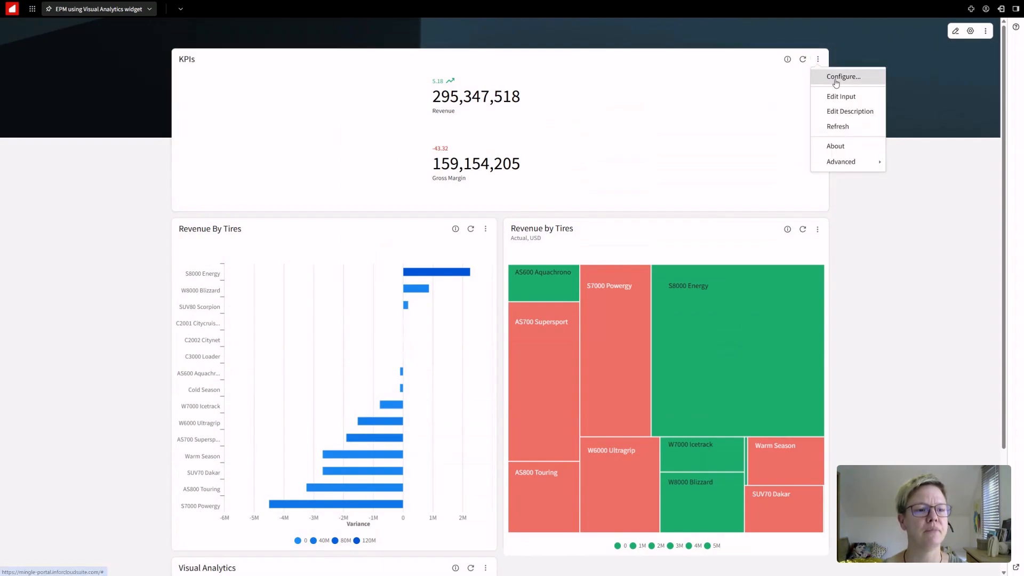
pyautogui.click(836, 78)
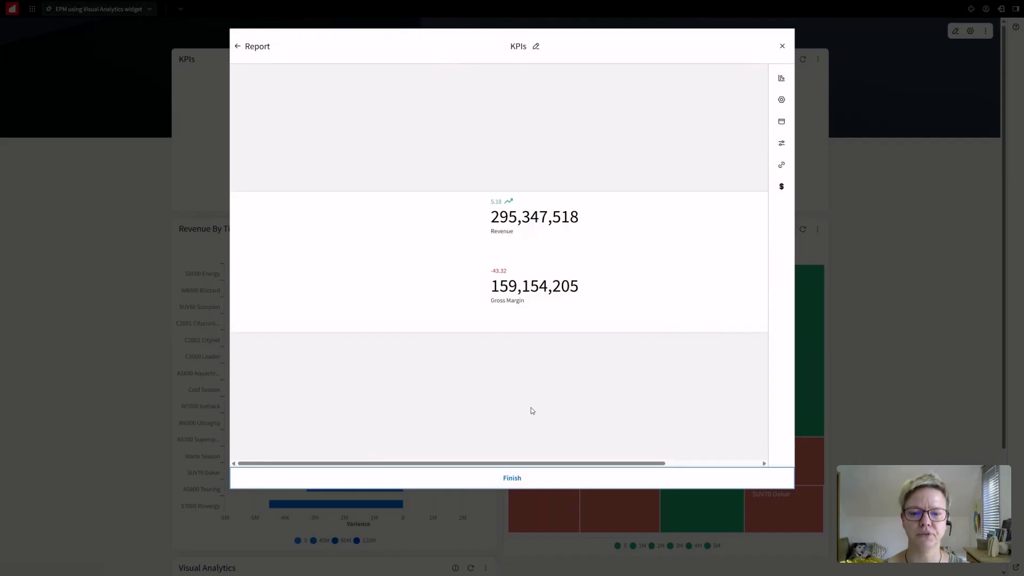
pyautogui.click(782, 100)
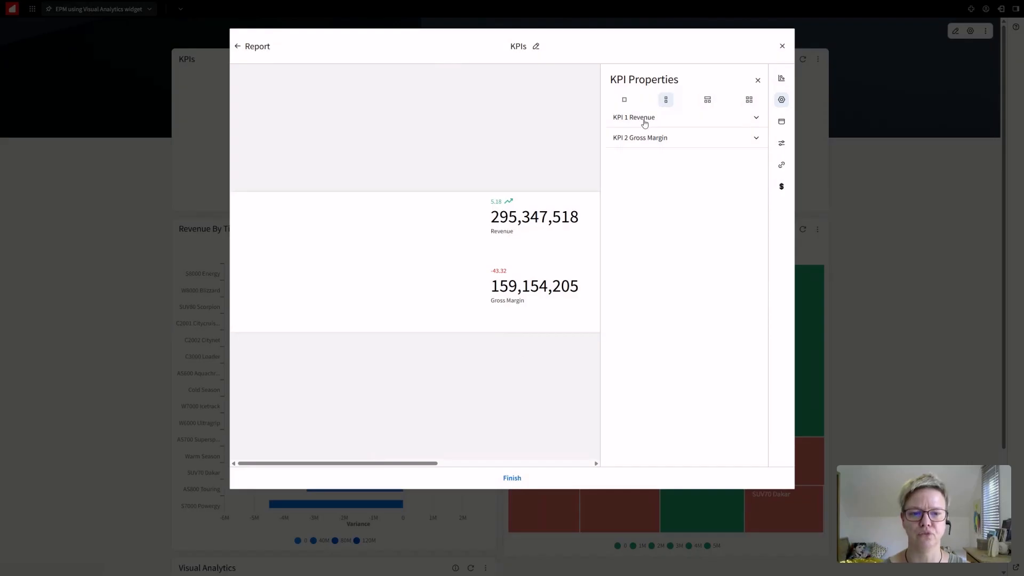
pyautogui.click(756, 118)
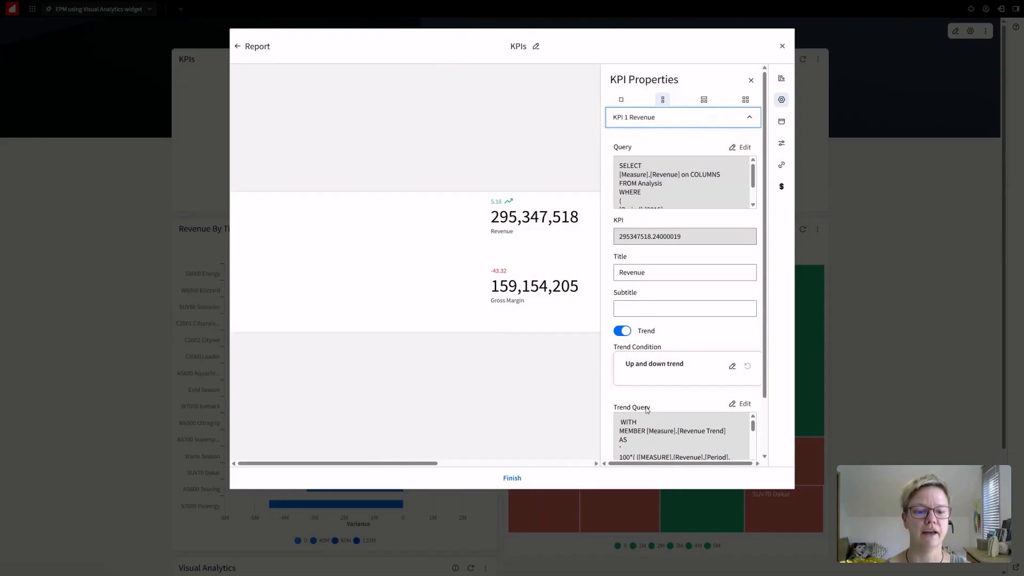
pyautogui.scroll(-2, 645, 373)
pyautogui.scroll(2, 672, 373)
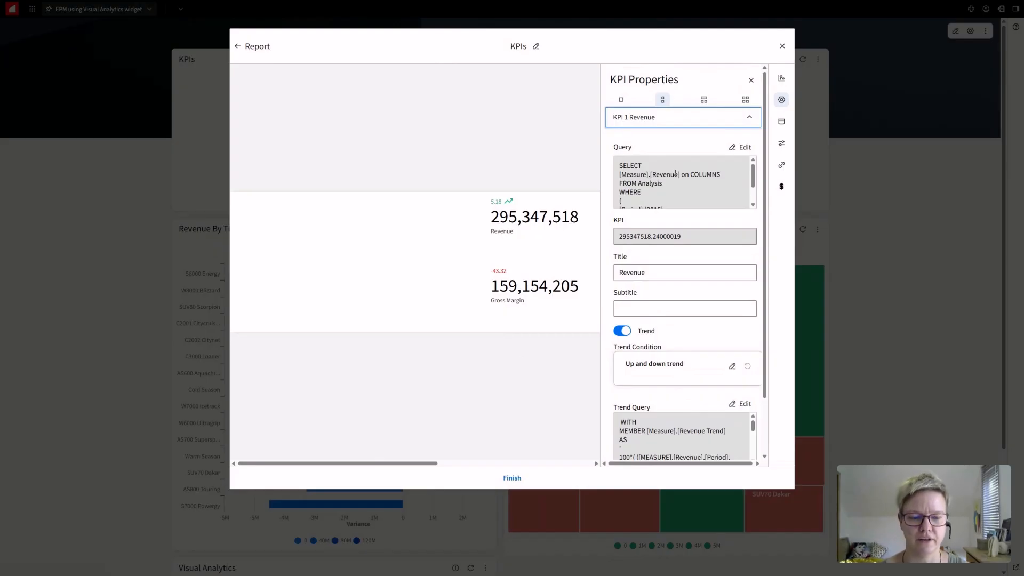
# - Examine the measure and COLUMNS axis in the query of KPI 1 Revenue without changing it, and return to the KPI properties
pyautogui.click(744, 152)
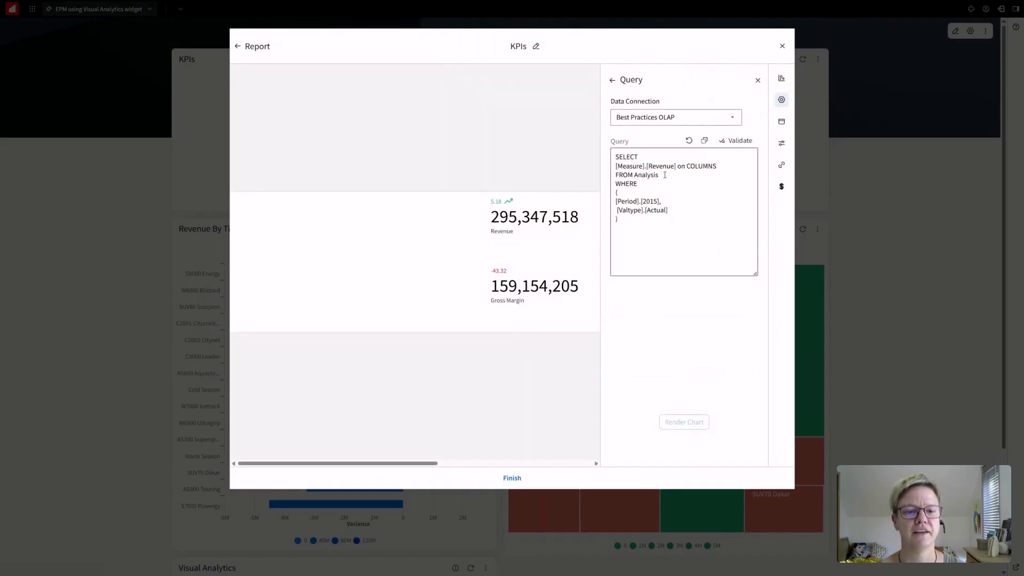
pyautogui.moveTo(614, 157); pyautogui.dragTo(728, 164)
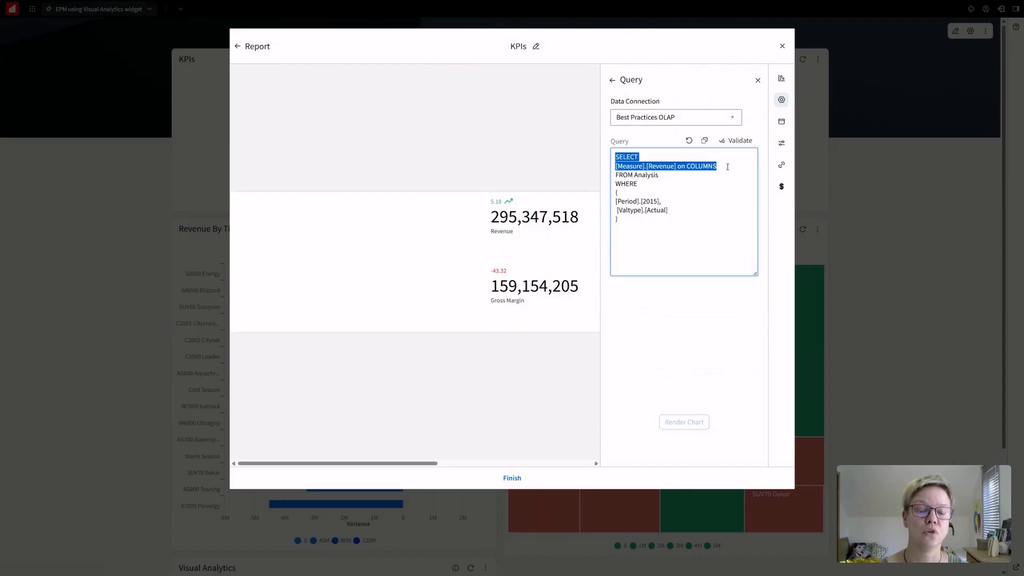
pyautogui.click(689, 191)
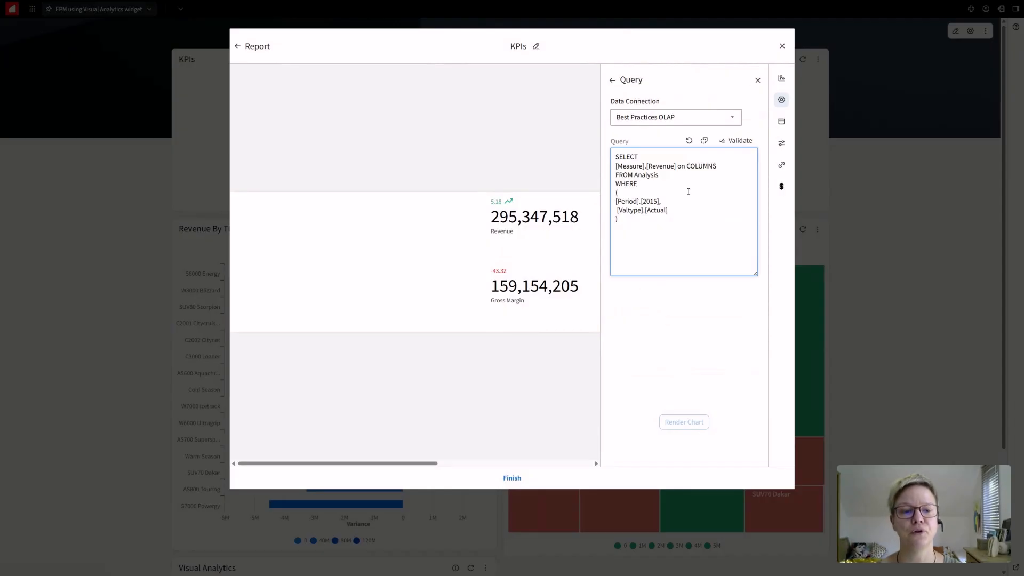
pyautogui.doubleClick(701, 165)
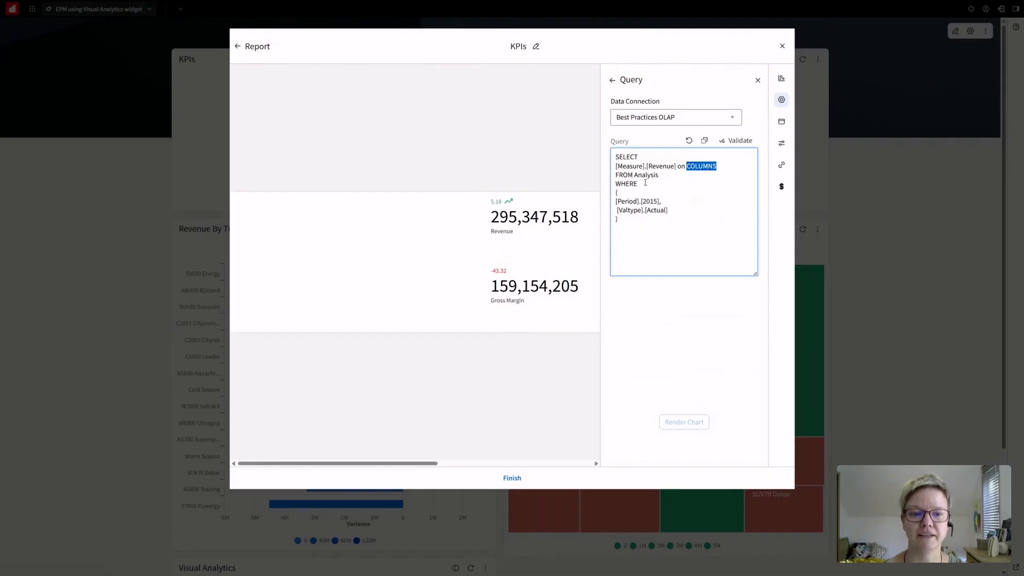
pyautogui.doubleClick(661, 167)
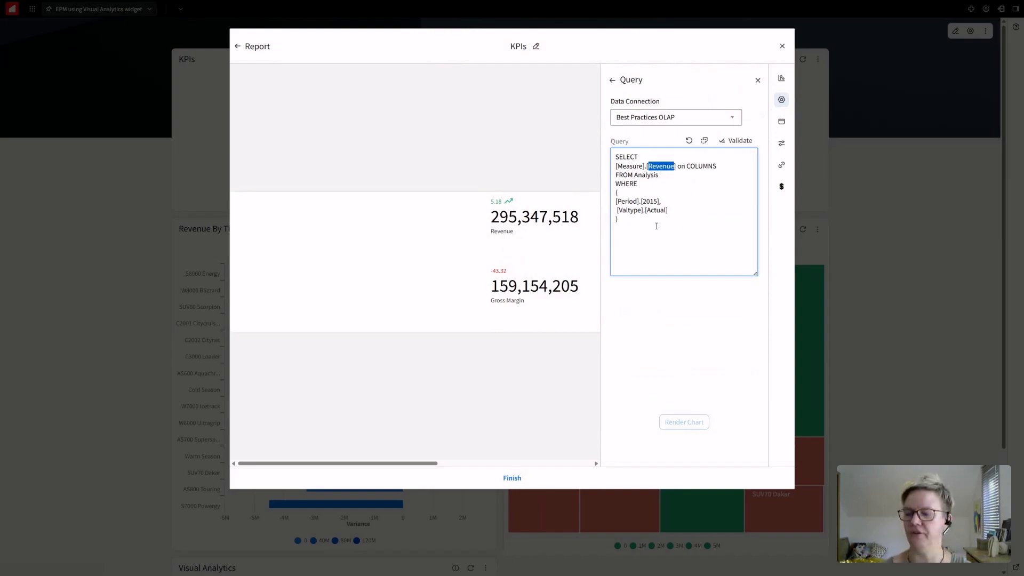
pyautogui.click(612, 83)
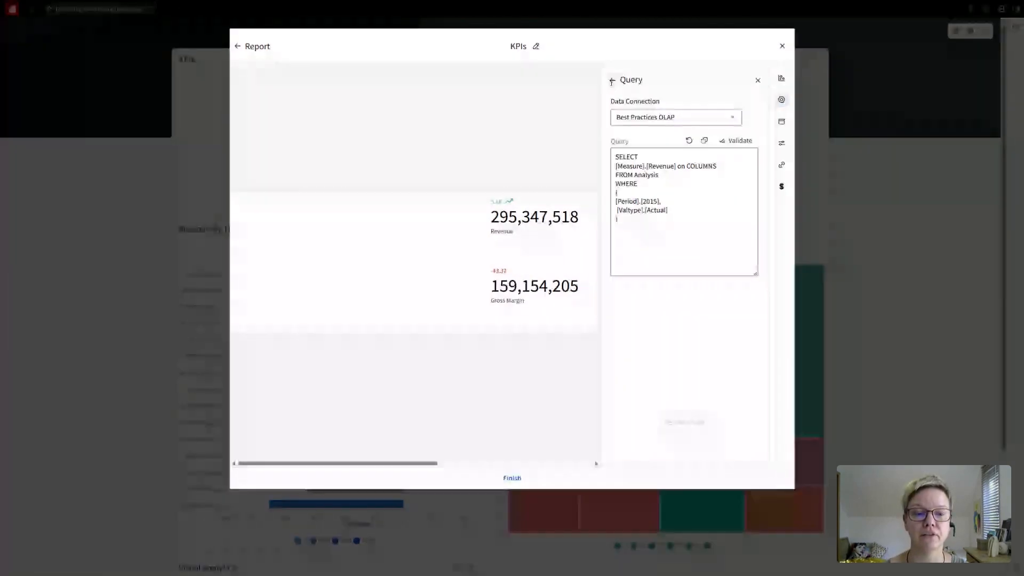
# - Open the trend query of KPI 1 Revenue and examine its WITH MEMBER definition and SELECT section without changing it
pyautogui.click(757, 127)
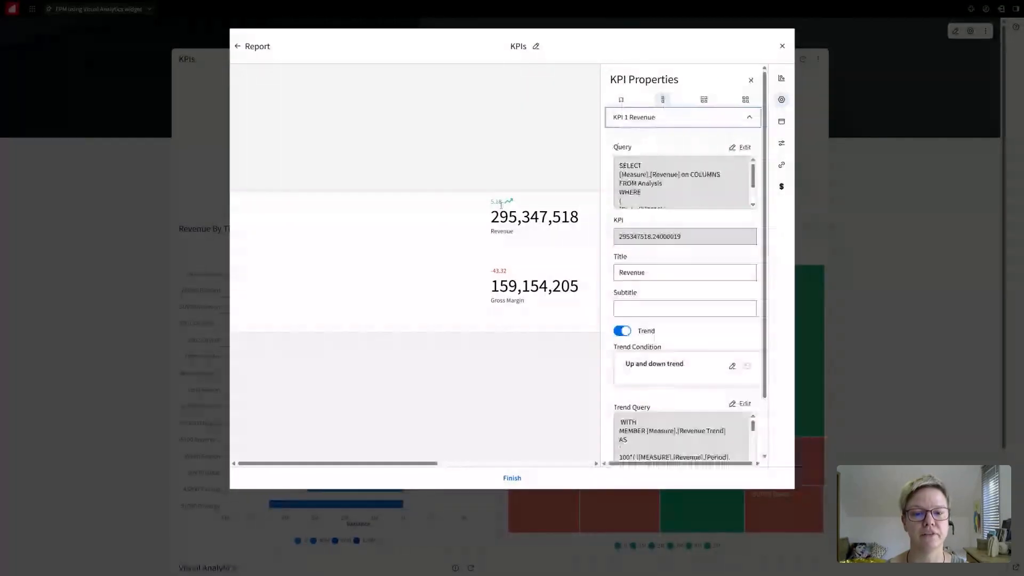
pyautogui.scroll(-1, 673, 361)
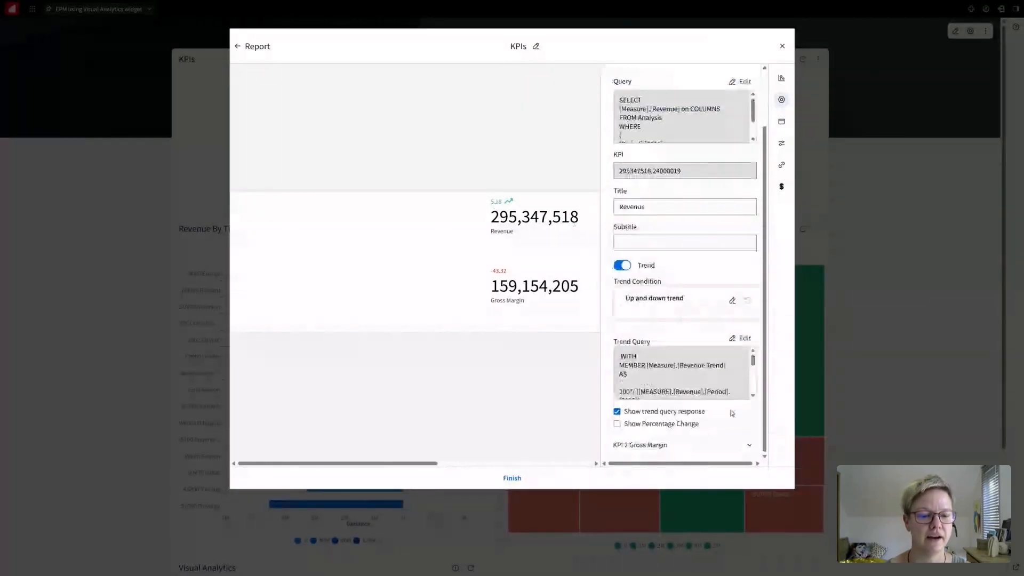
pyautogui.click(742, 339)
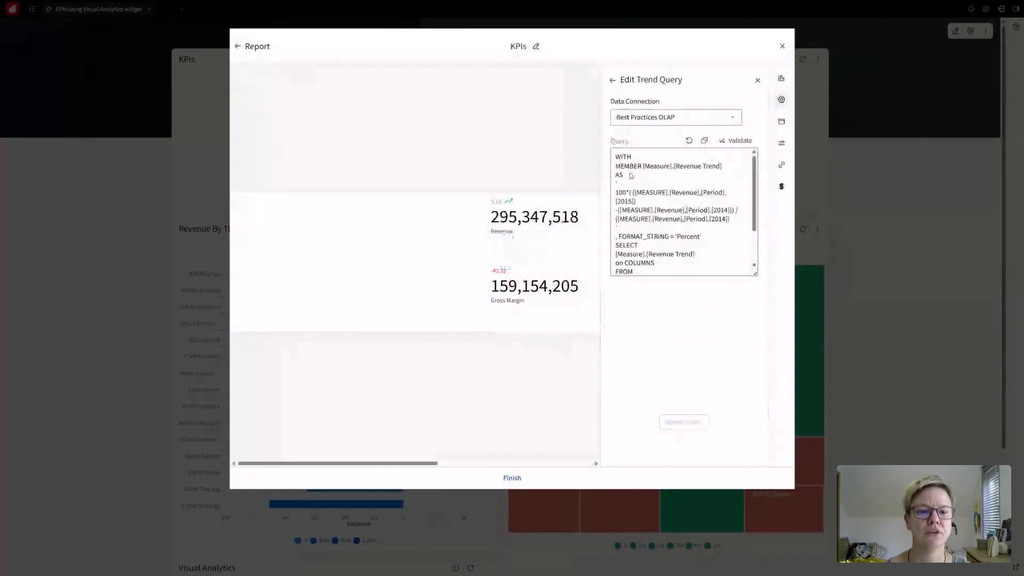
pyautogui.moveTo(616, 156); pyautogui.dragTo(625, 167)
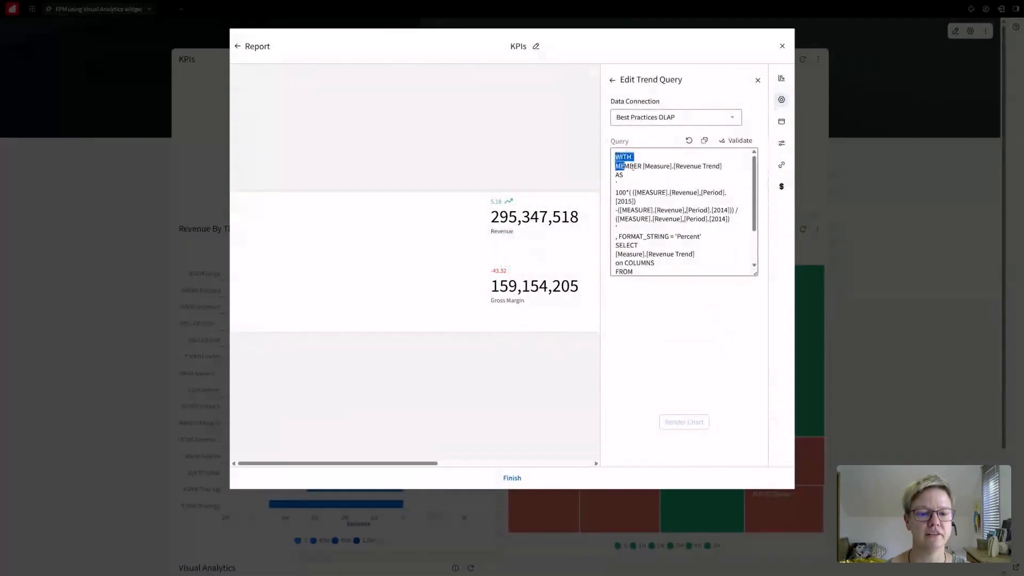
pyautogui.scroll(-2, 613, 210)
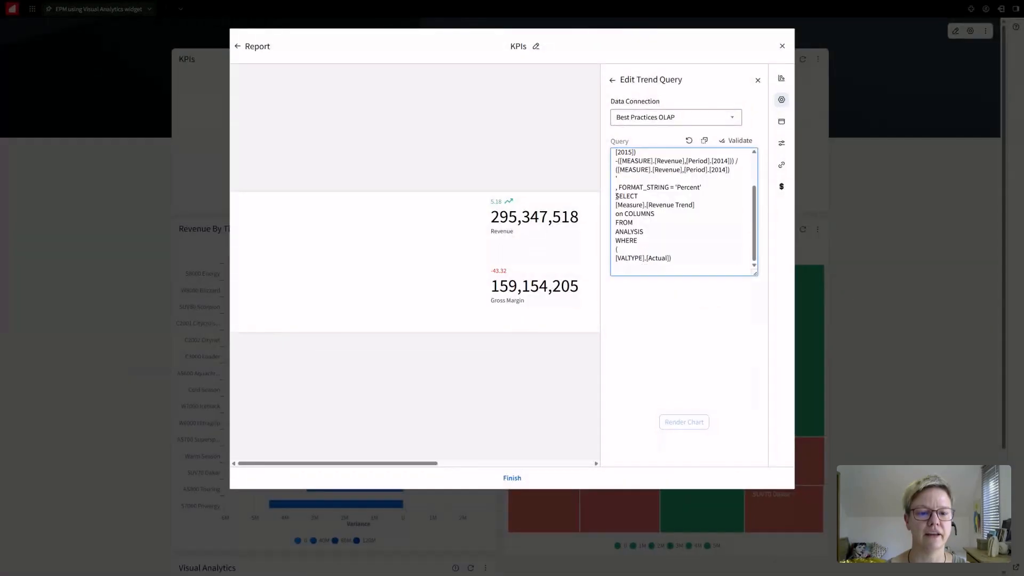
pyautogui.scroll(2, 663, 228)
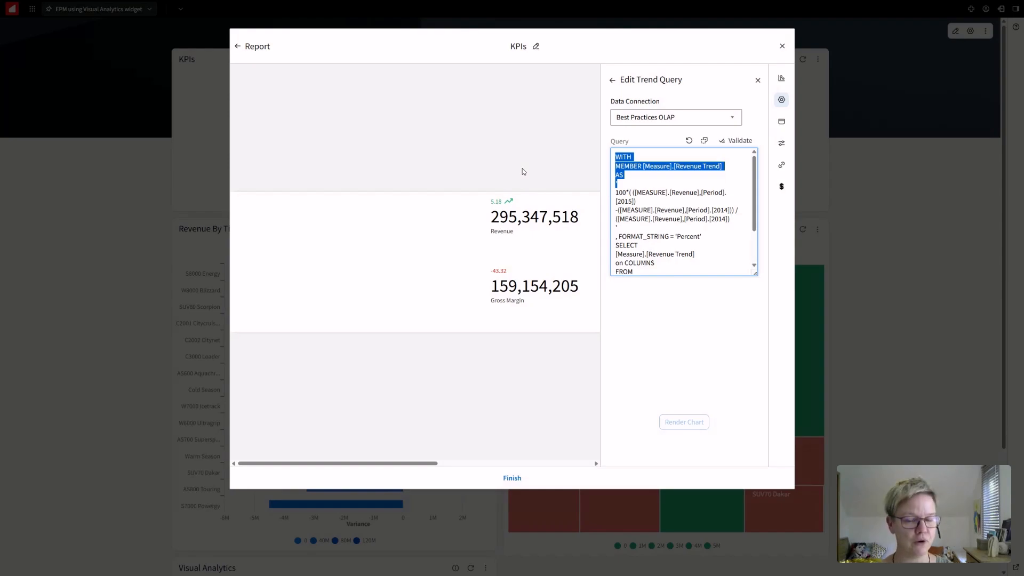
# - Review the KPI queries for Revenue and Gross Margin, return to the report and finish the KPIs configuration
pyautogui.click(237, 47)
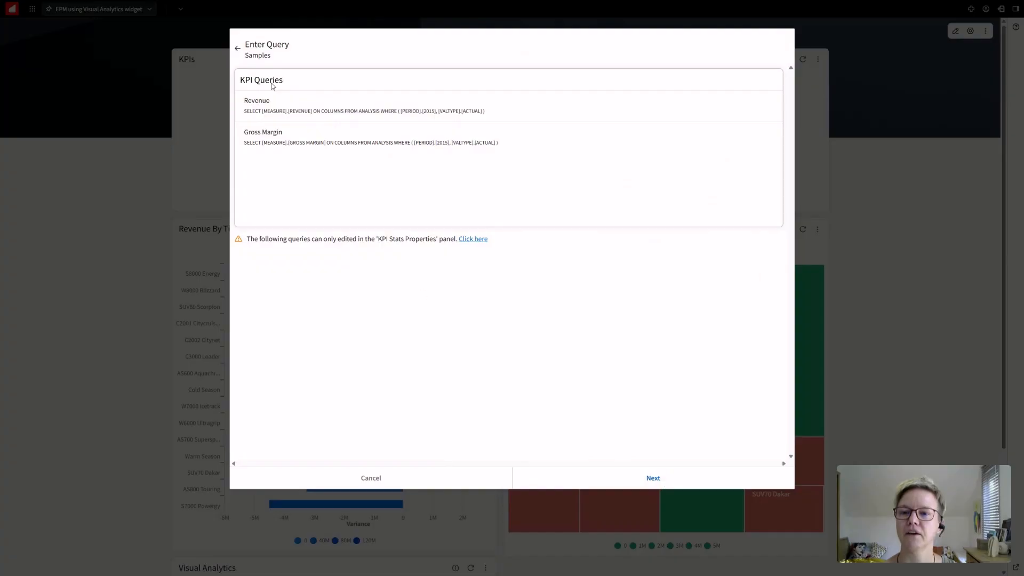
pyautogui.click(653, 478)
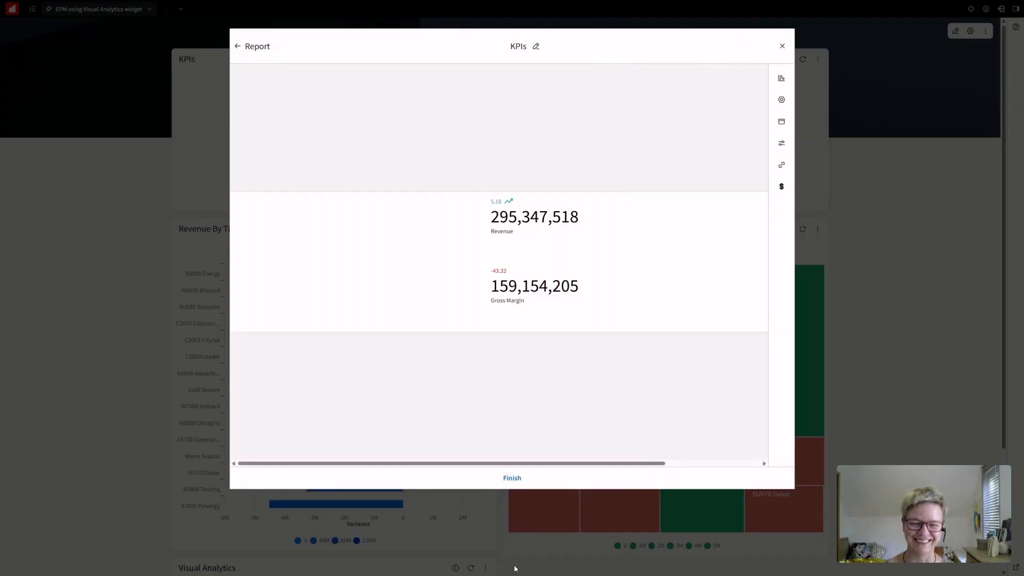
pyautogui.click(530, 482)
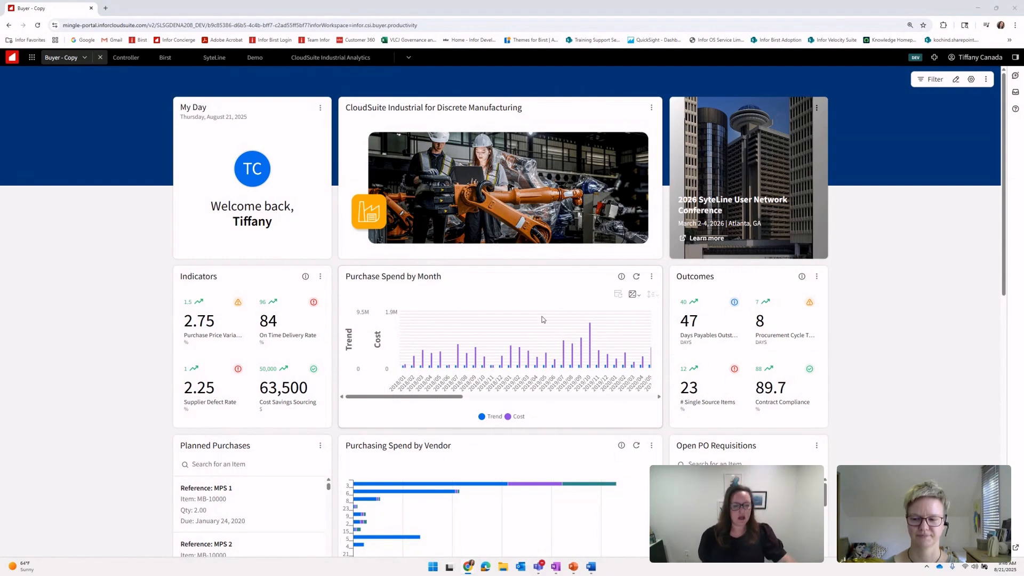
# - On the Buyer workspace, zoom Purchase Spend by Month to 2019/05–2019/11 and Purchasing Spend by Vendor to vendors 6, 8 and 9
pyautogui.moveTo(540, 327); pyautogui.dragTo(605, 365)
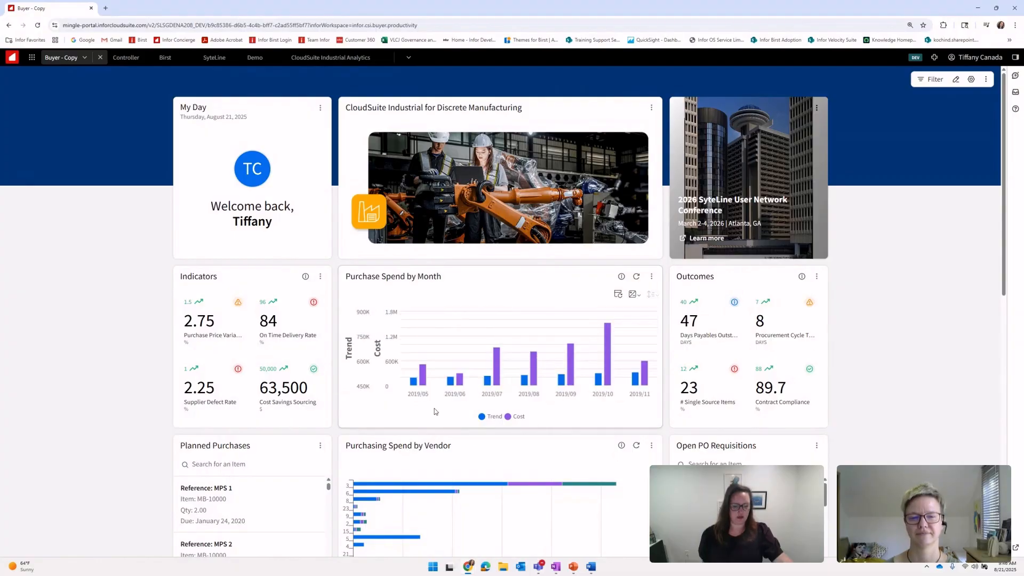
pyautogui.click(403, 394)
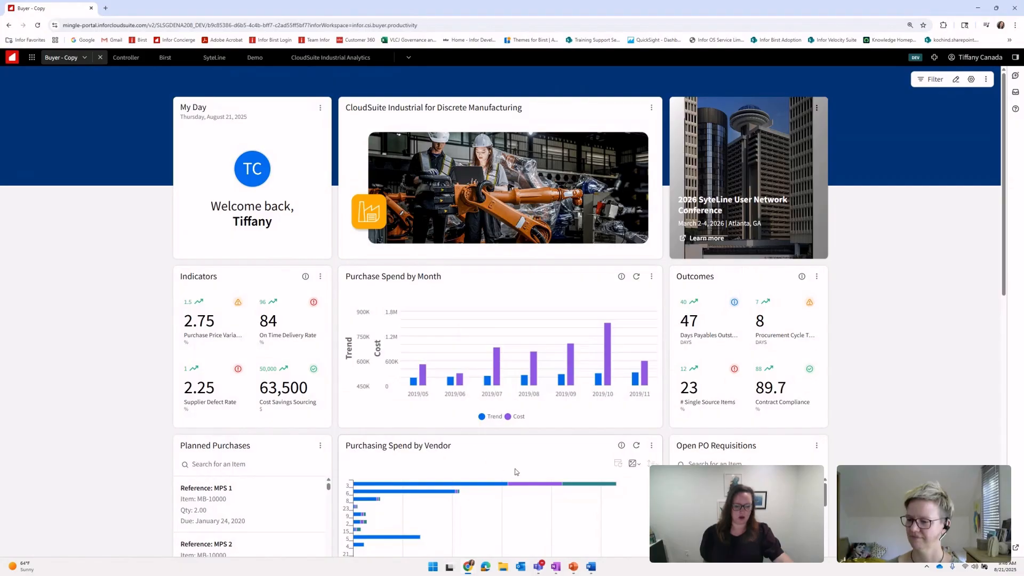
pyautogui.scroll(-1, 480, 470)
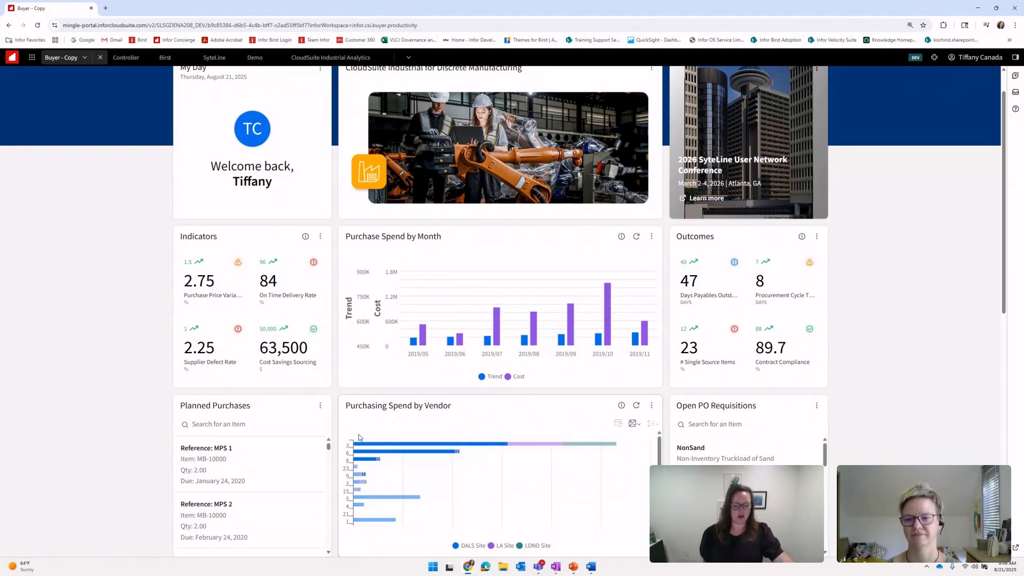
pyautogui.moveTo(359, 446); pyautogui.dragTo(410, 479)
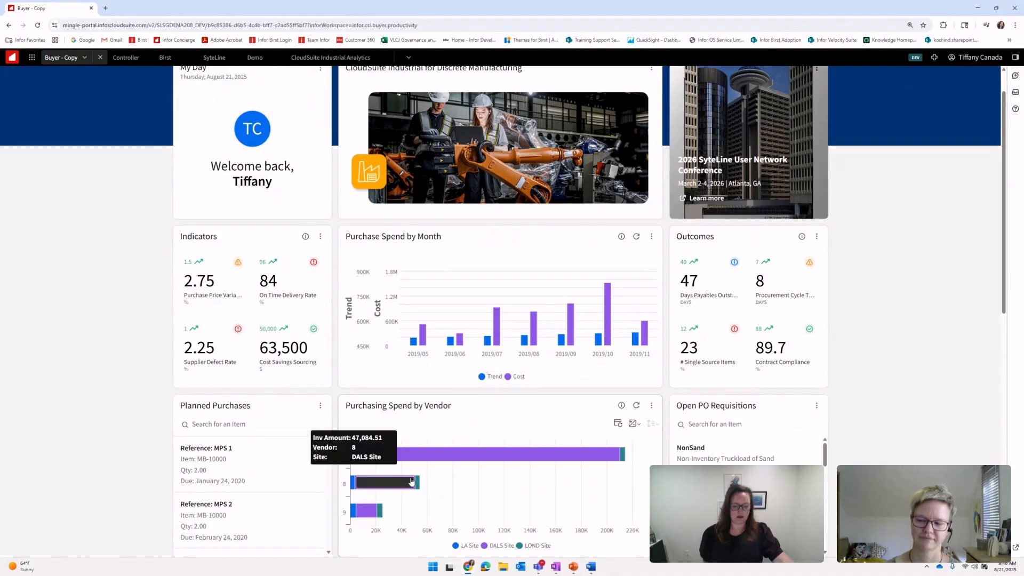
# - Refresh the Purchase Spend by Month chart, try a 68% zoom on it and reset the zoom
pyautogui.click(636, 237)
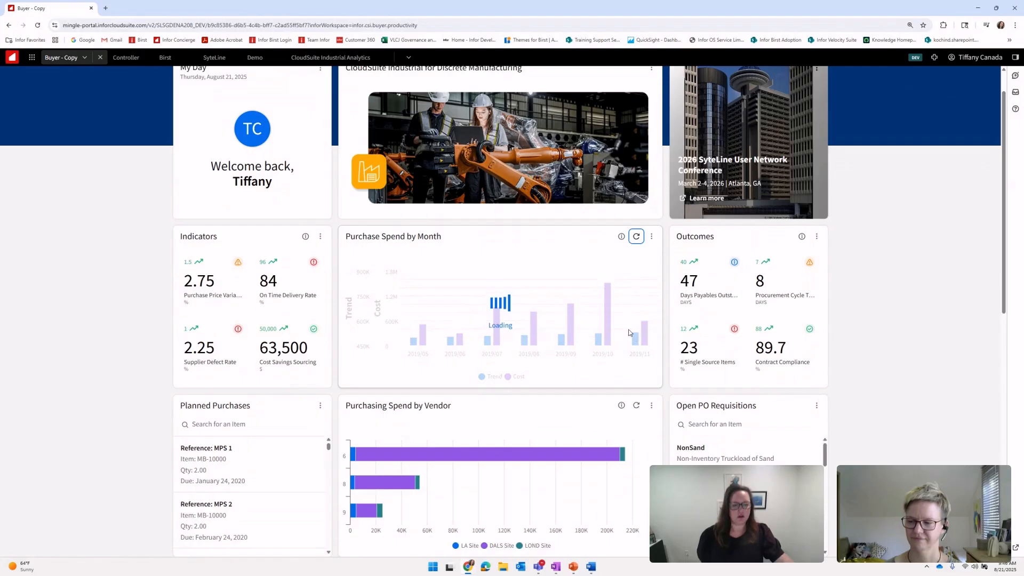
pyautogui.click(633, 254)
pyautogui.moveTo(549, 274); pyautogui.dragTo(585, 279)
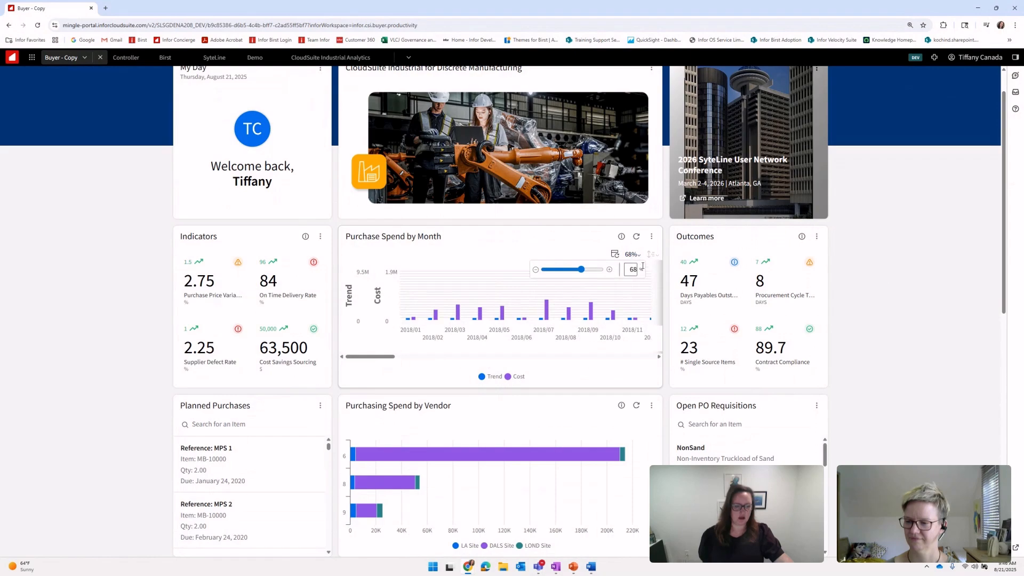
pyautogui.click(616, 255)
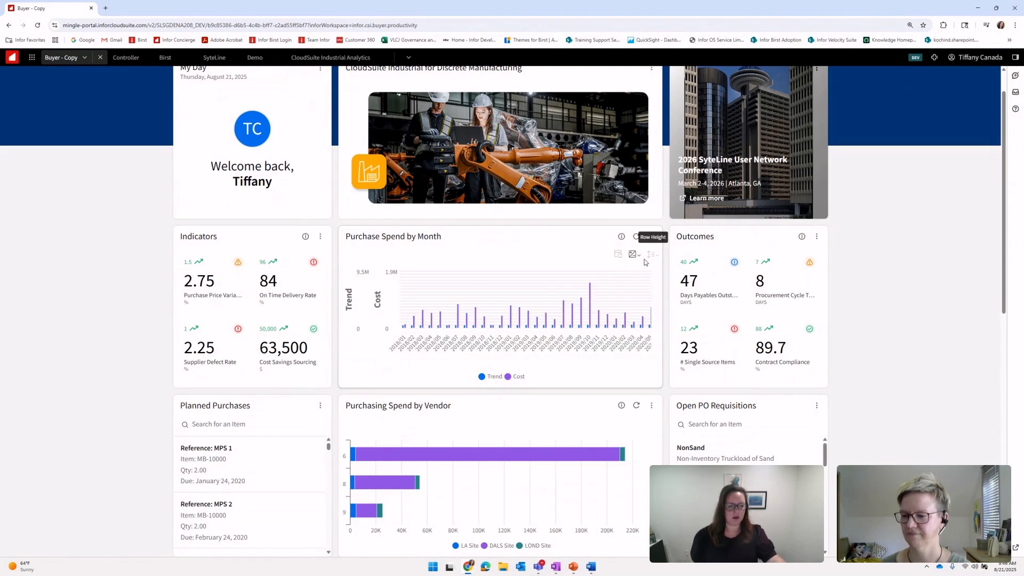
# - Open the Controller workspace and inspect the Balance Sheet options for the LA column and the Current Assets row
pyautogui.click(126, 56)
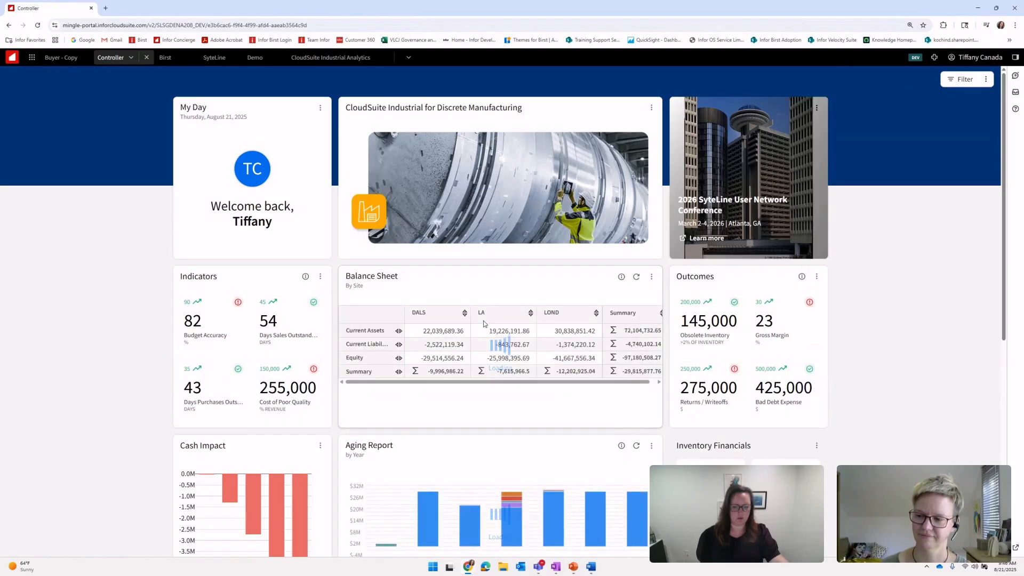
pyautogui.click(524, 314)
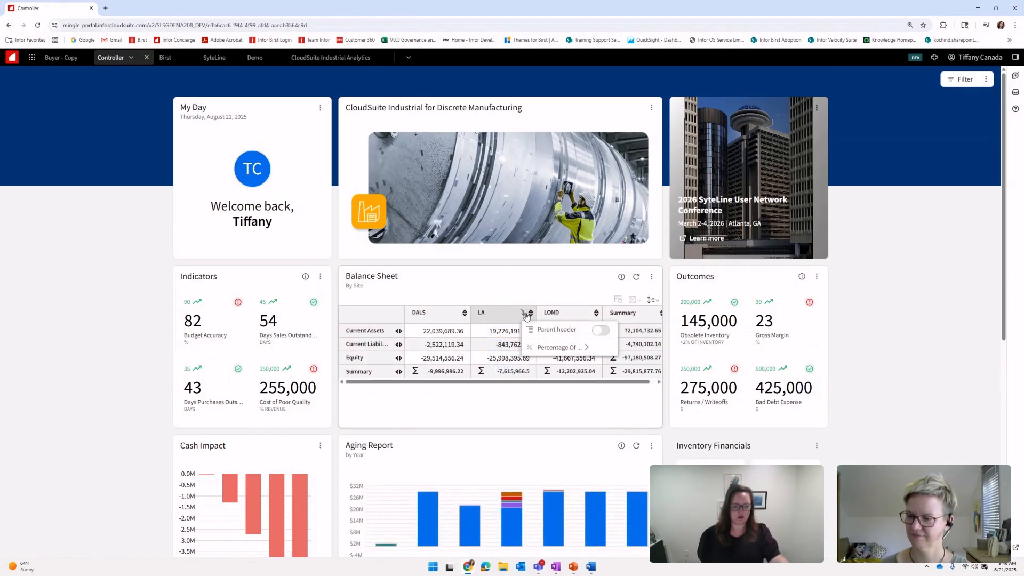
pyautogui.moveTo(552, 348)
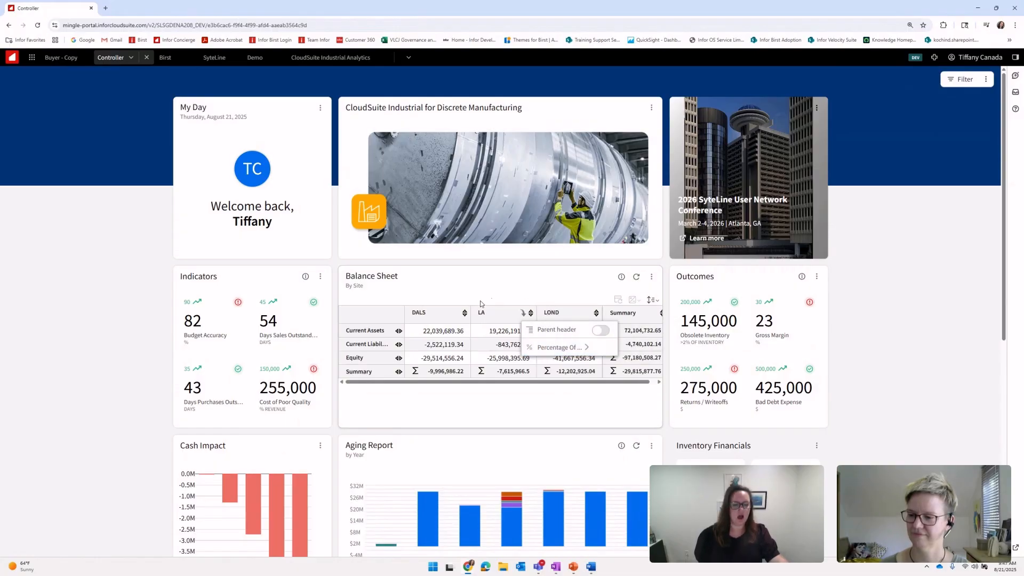
pyautogui.click(364, 317)
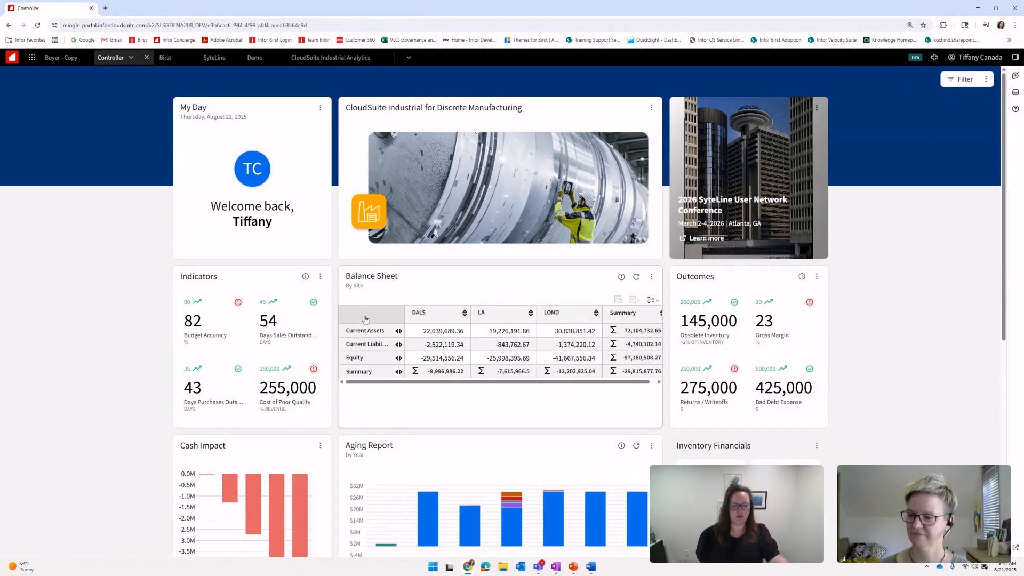
pyautogui.click(391, 332)
pyautogui.click(392, 335)
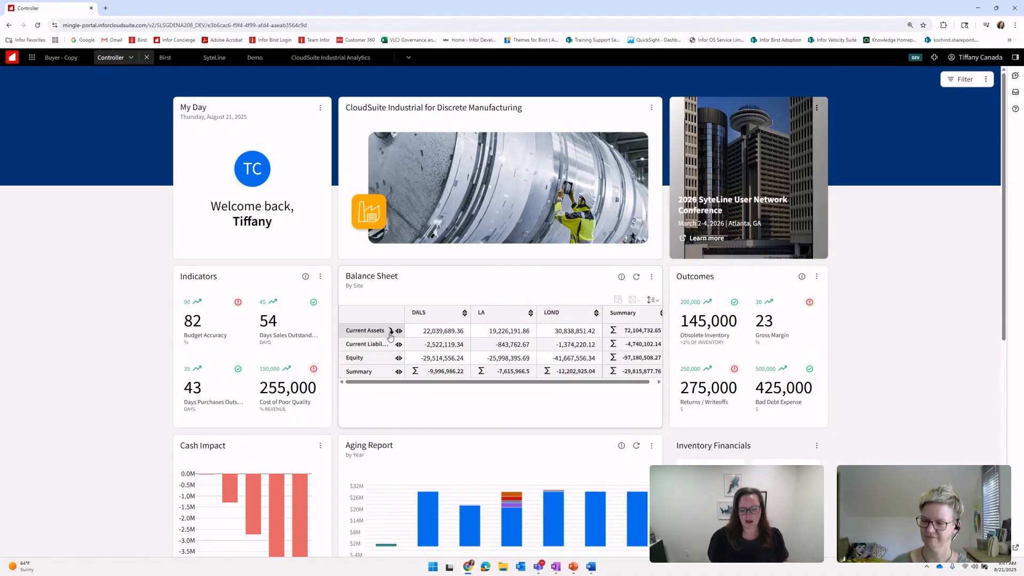
# - Check the Aging Report's outstanding receivables for 2024 and 2023, and return to the start of the workspace
pyautogui.scroll(-1, 441, 453)
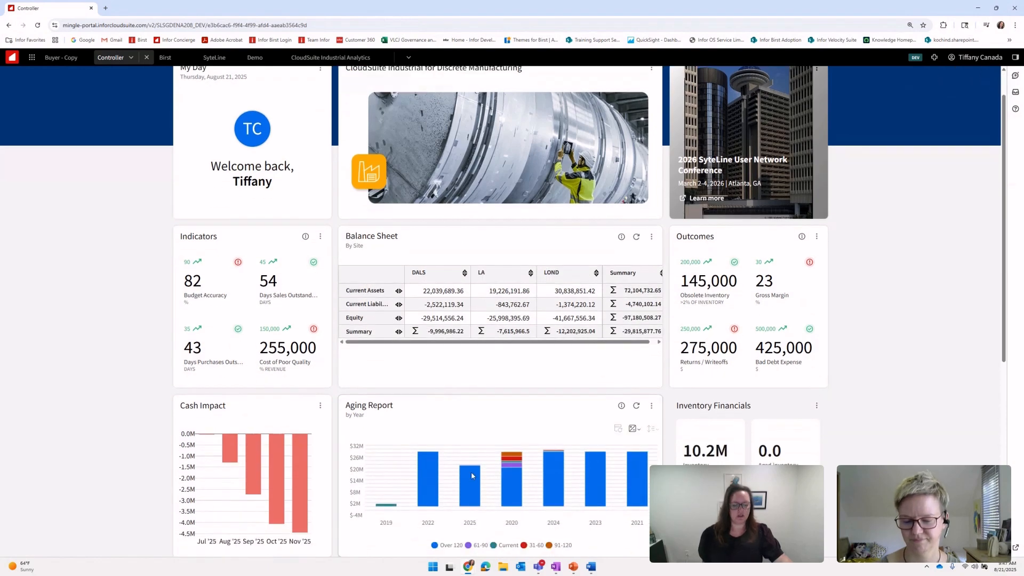
pyautogui.moveTo(553, 481)
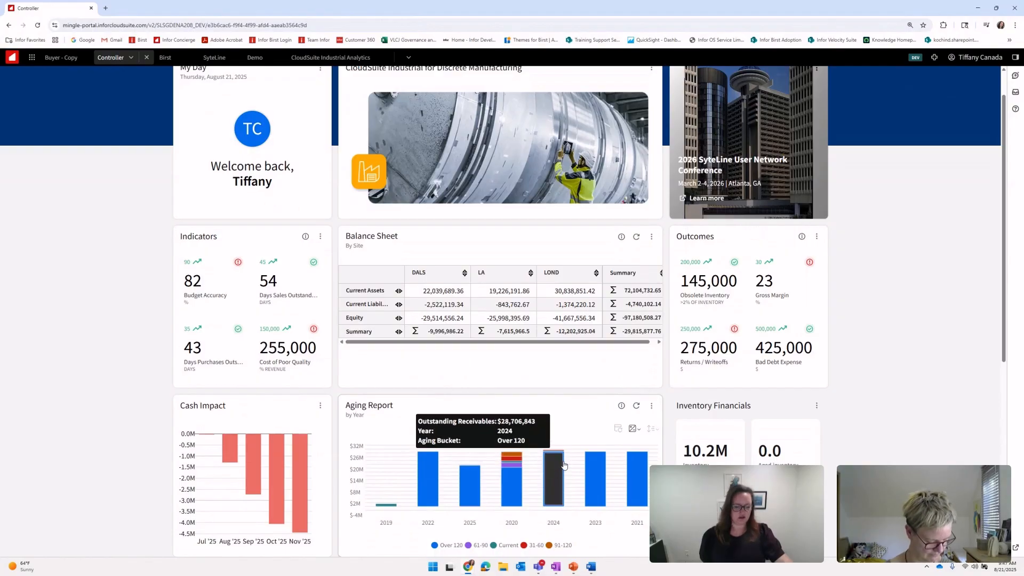
pyautogui.moveTo(593, 474)
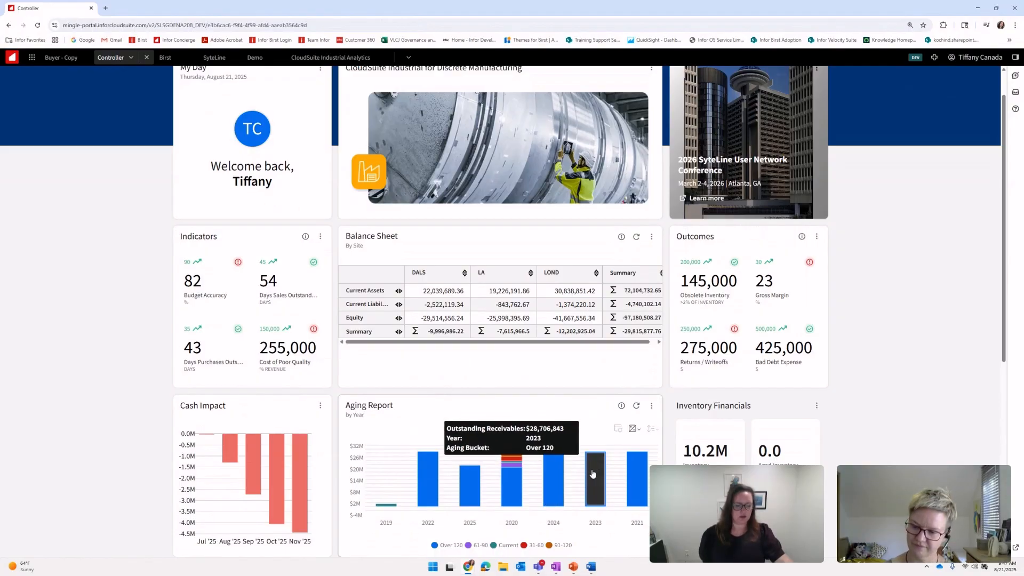
pyautogui.scroll(1, 479, 439)
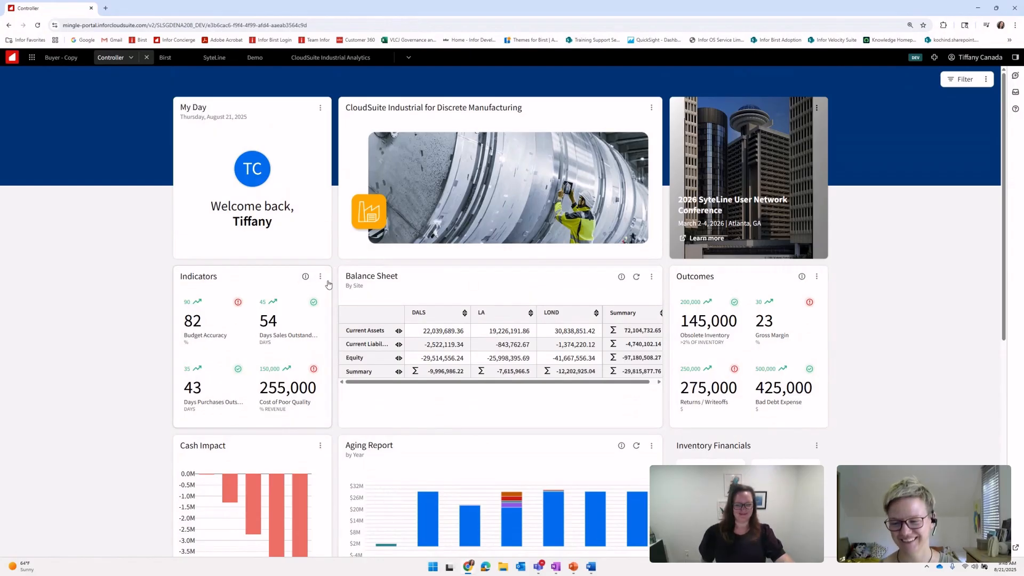
# - On the EPM using Visual Analytics widget page, open the Revenue By Tires bar chart's configuration and display its query
pyautogui.moveTo(581, 302)
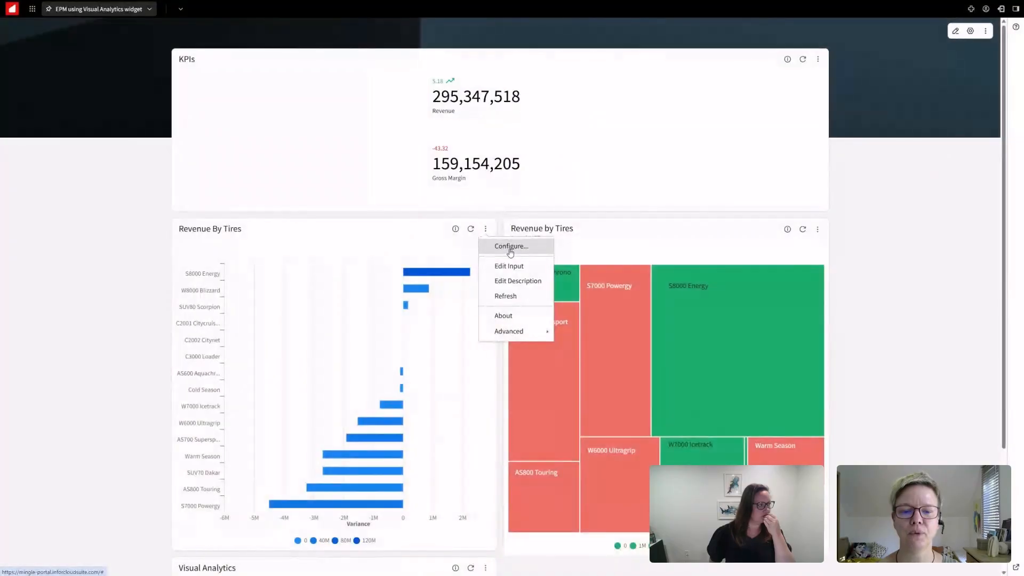
pyautogui.click(508, 245)
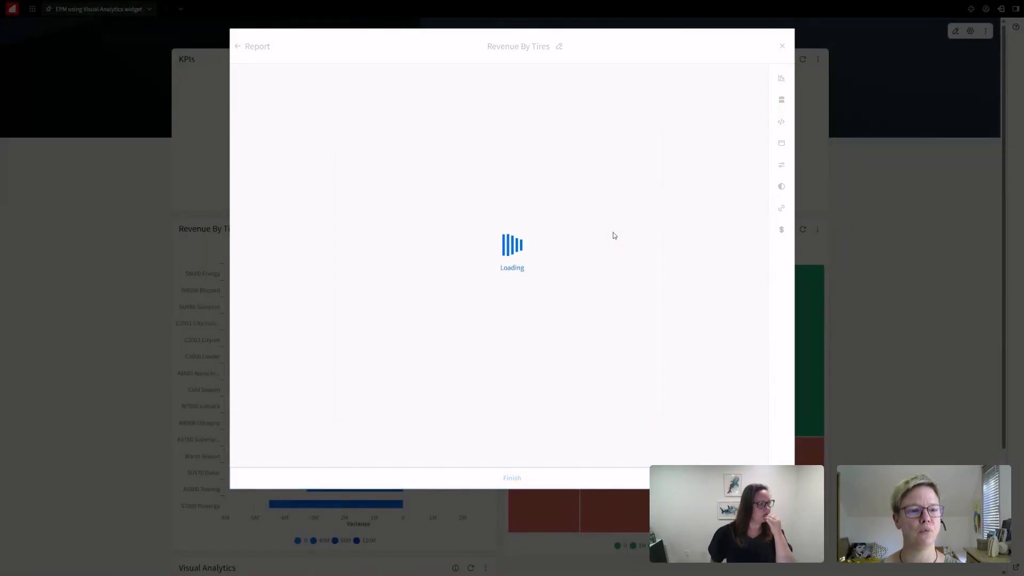
pyautogui.click(782, 121)
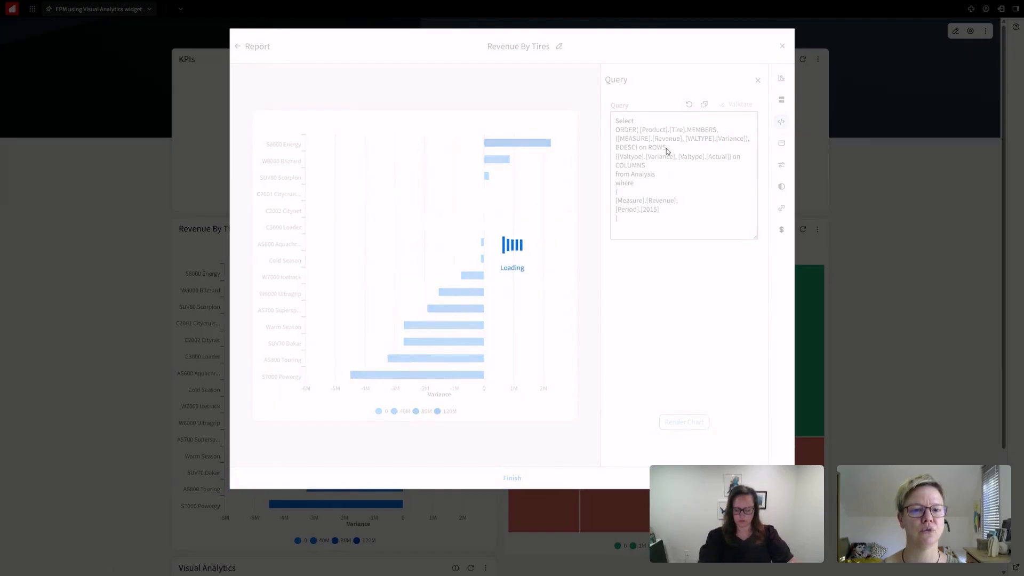
# - Examine the Revenue By Tires query's ROWS and COLUMNS axes, Analysis source, WHERE conditions and BDESC ordering without changing it
pyautogui.moveTo(640, 184); pyautogui.dragTo(682, 184)
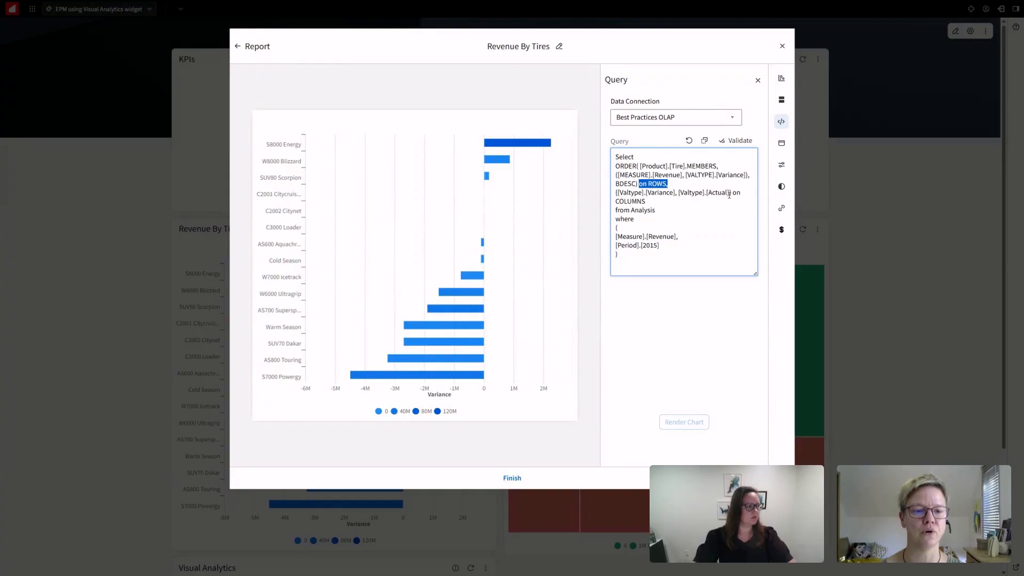
pyautogui.moveTo(734, 193); pyautogui.dragTo(743, 203)
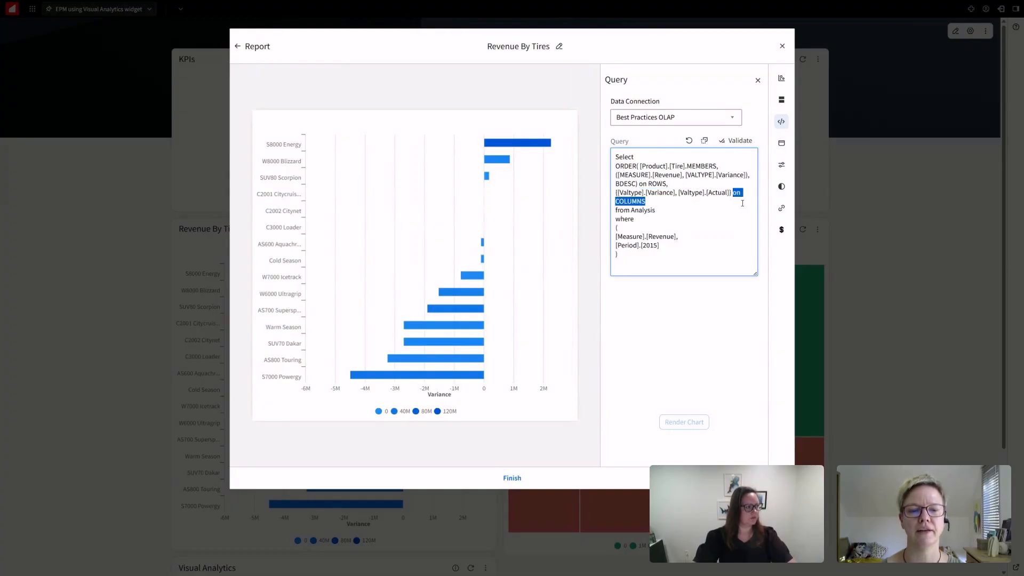
pyautogui.click(624, 156)
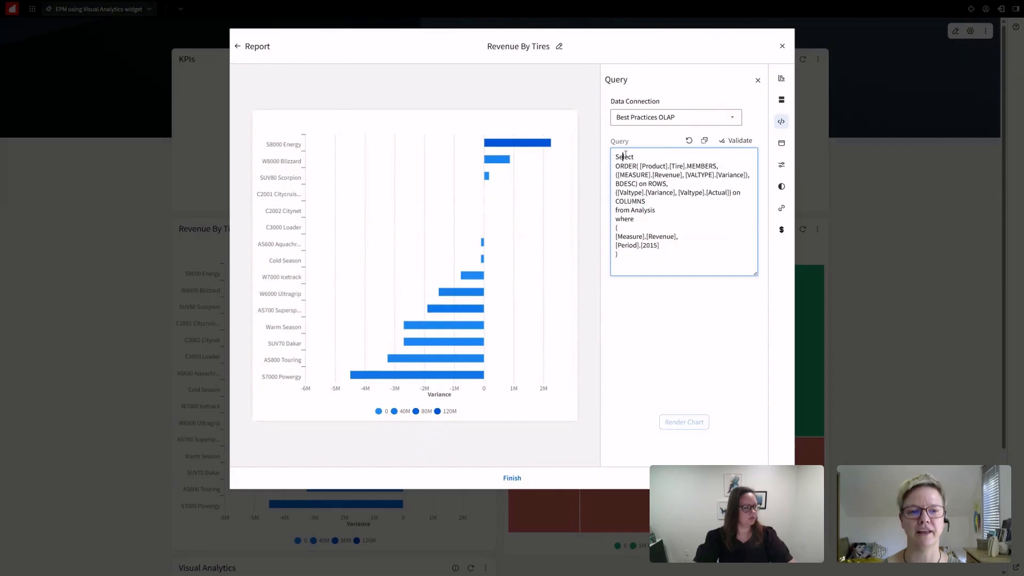
pyautogui.moveTo(640, 184); pyautogui.dragTo(657, 185)
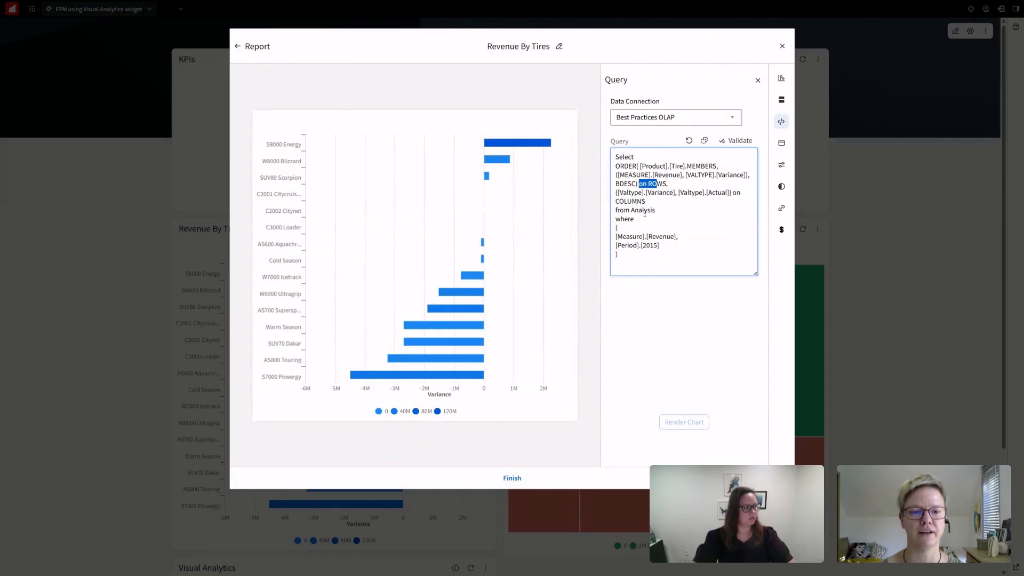
pyautogui.doubleClick(646, 211)
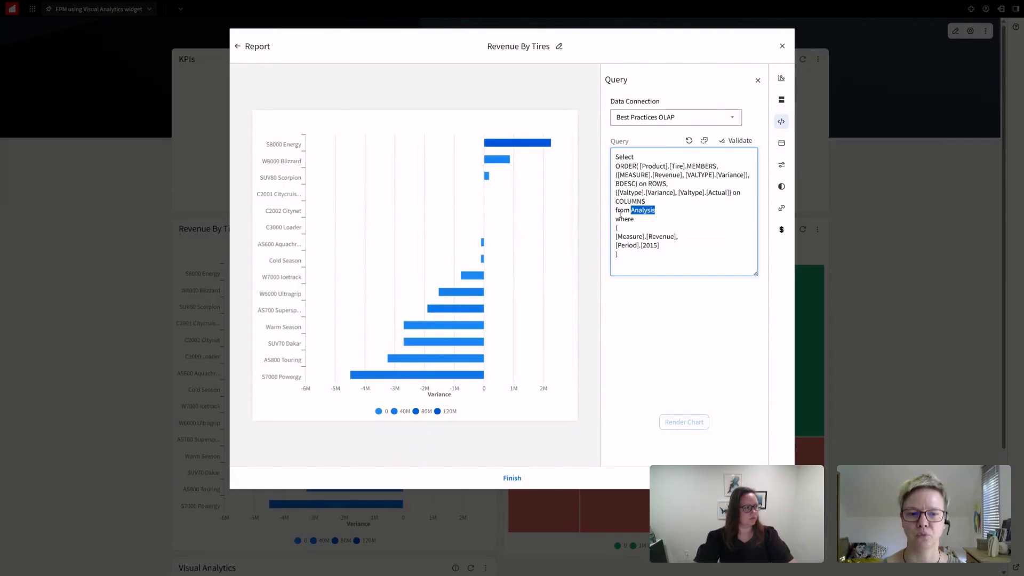
pyautogui.moveTo(618, 219); pyautogui.dragTo(657, 266)
pyautogui.click(677, 193)
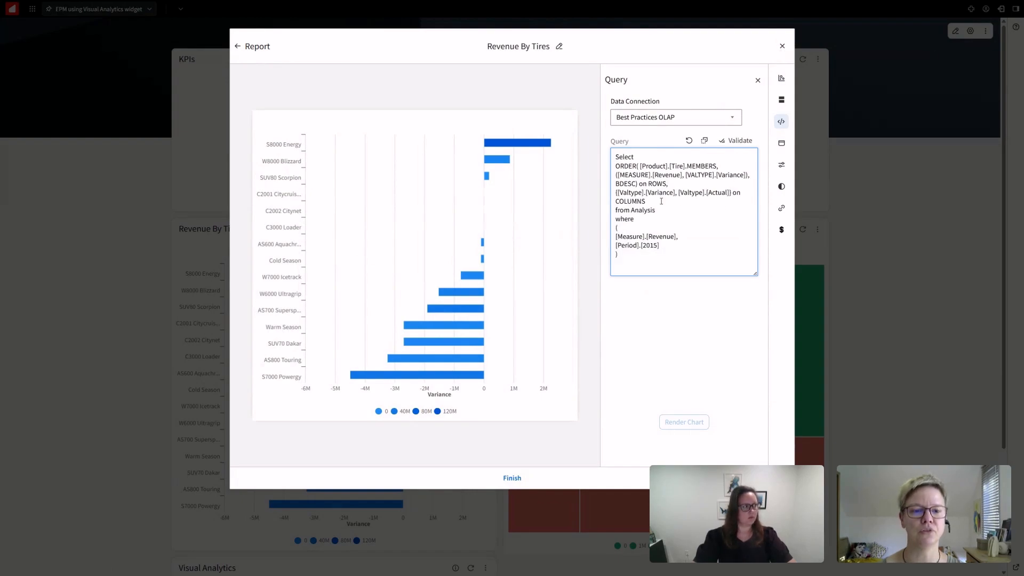
pyautogui.moveTo(668, 184); pyautogui.dragTo(614, 180)
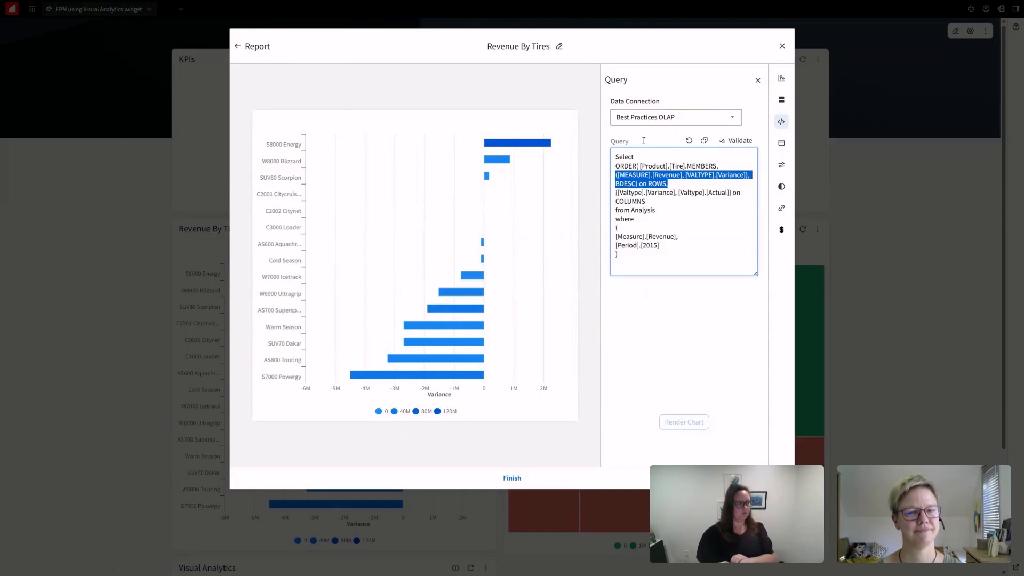
# - Close the Revenue By Tires report configuration and look over the Controller and Buyer - Copy workspaces
pyautogui.click(782, 47)
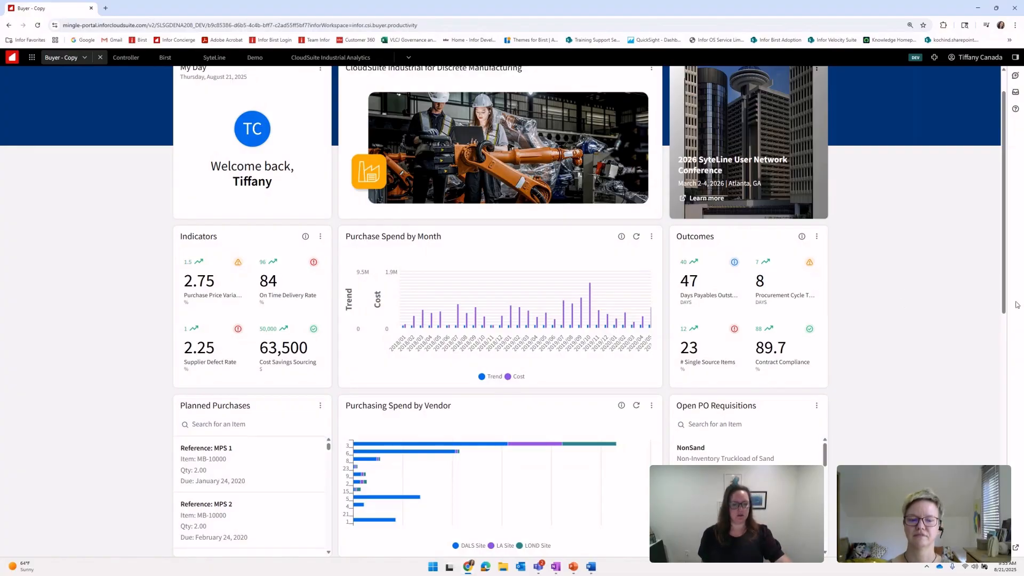
pyautogui.scroll(1, 448, 433)
pyautogui.moveTo(404, 372)
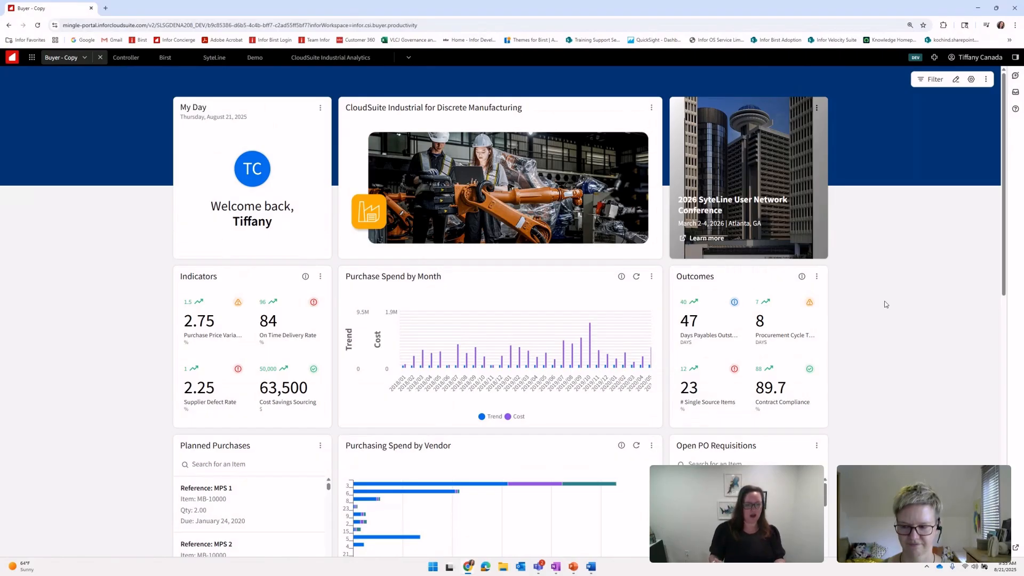
pyautogui.click(126, 58)
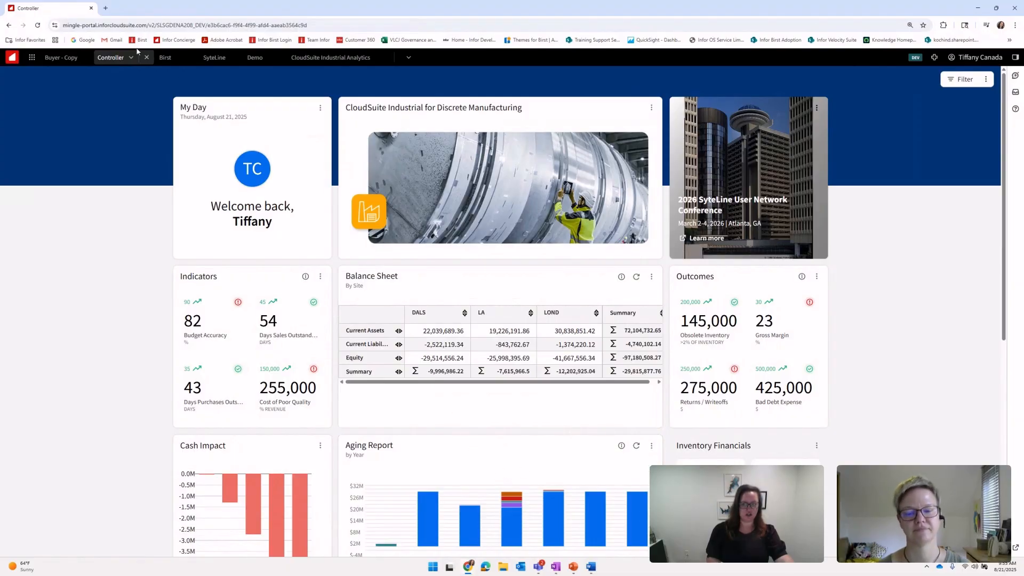
pyautogui.click(59, 60)
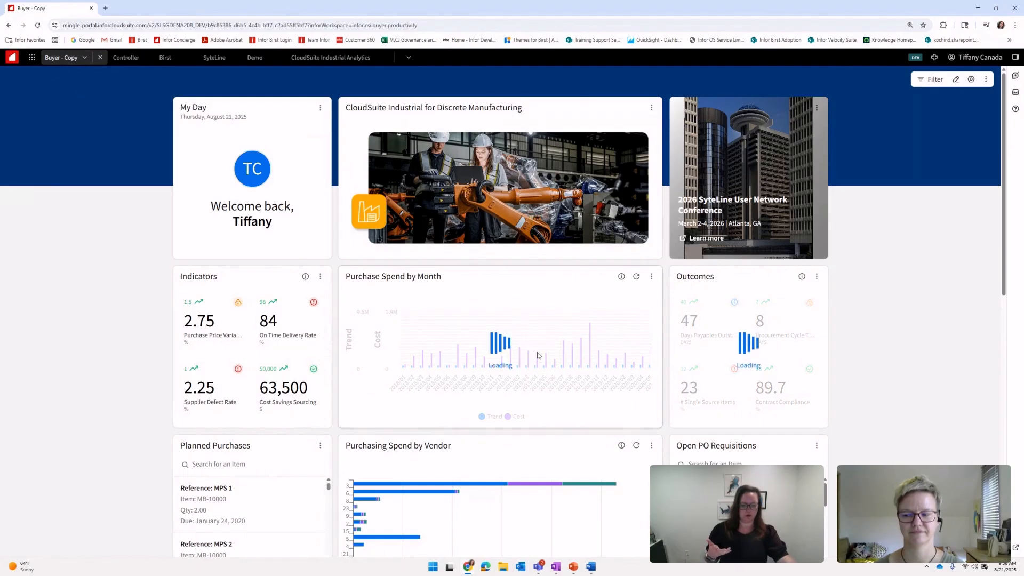
# - Refresh the Purchase Spend by Month widget in the Buyer - Copy workspace and display its available options
pyautogui.click(637, 279)
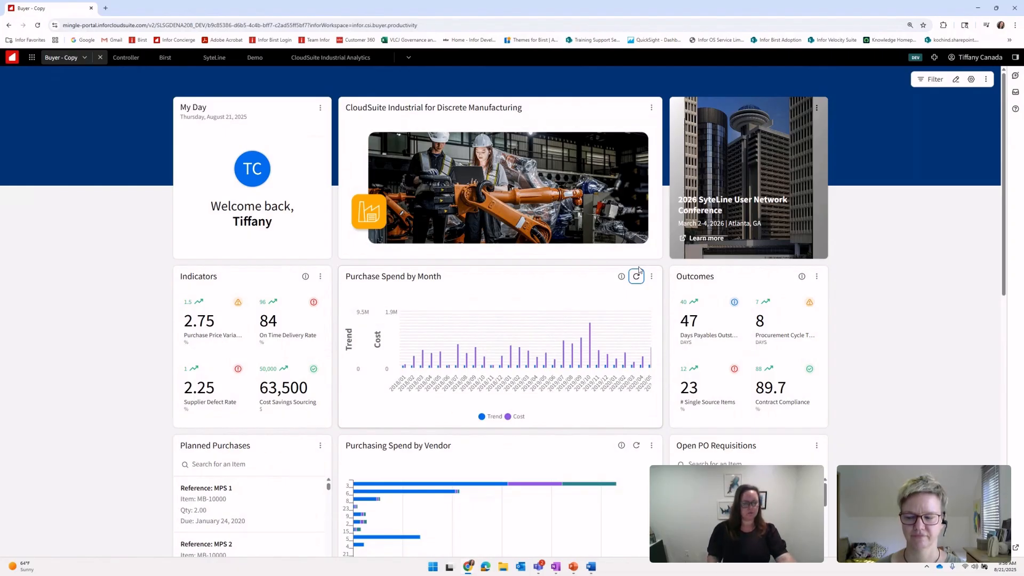
pyautogui.click(652, 276)
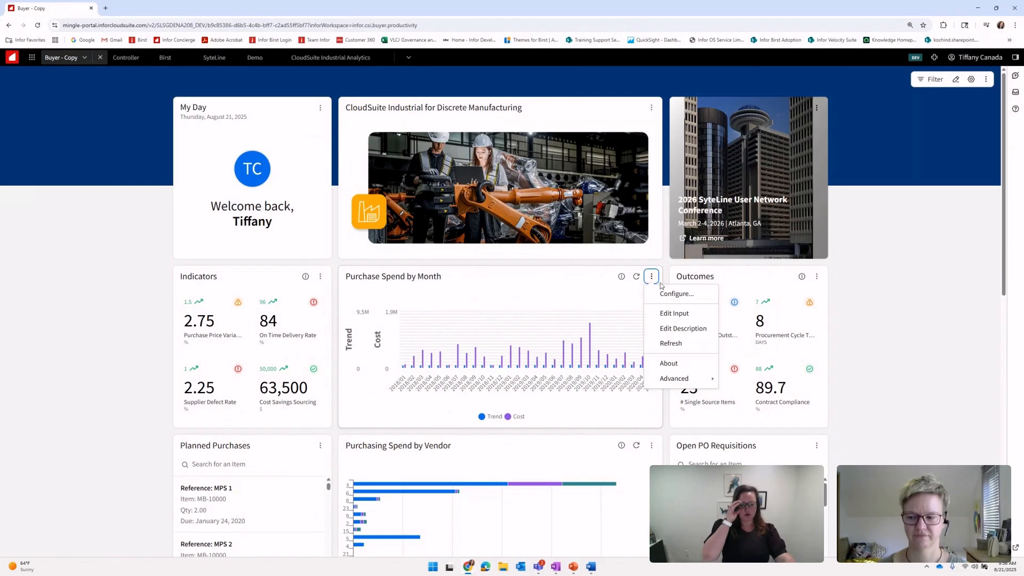
pyautogui.moveTo(688, 379)
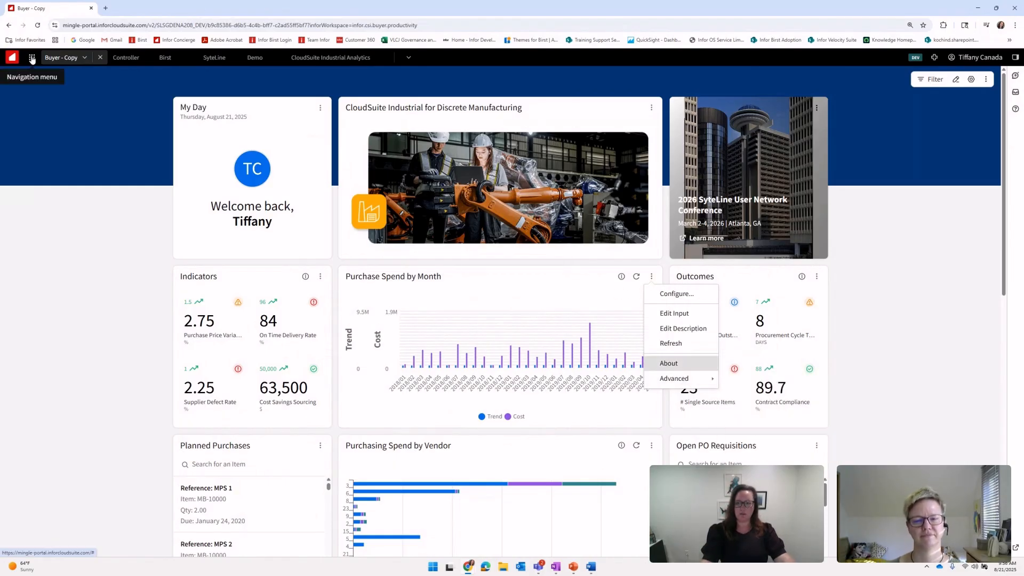
# - Add the Aging Report widget from the Business Intelligence category to the Demo workspace and save the layout
pyautogui.click(254, 58)
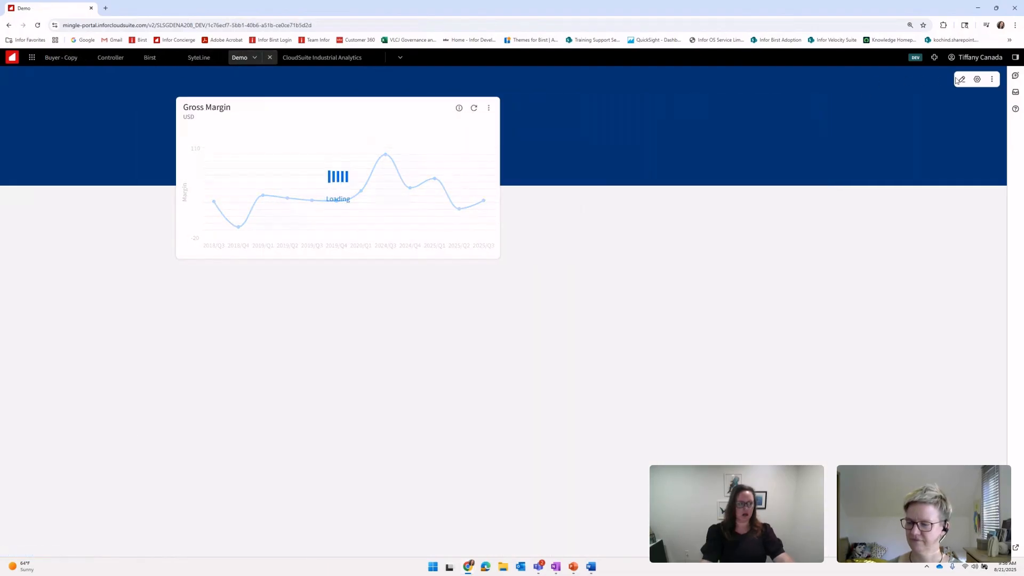
pyautogui.click(962, 80)
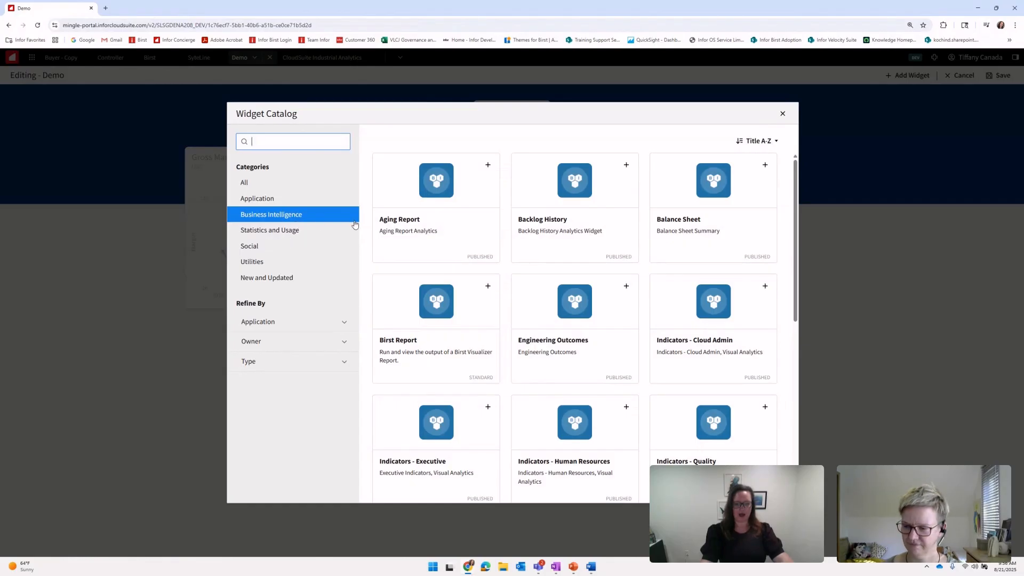
pyautogui.scroll(-5, 491, 224)
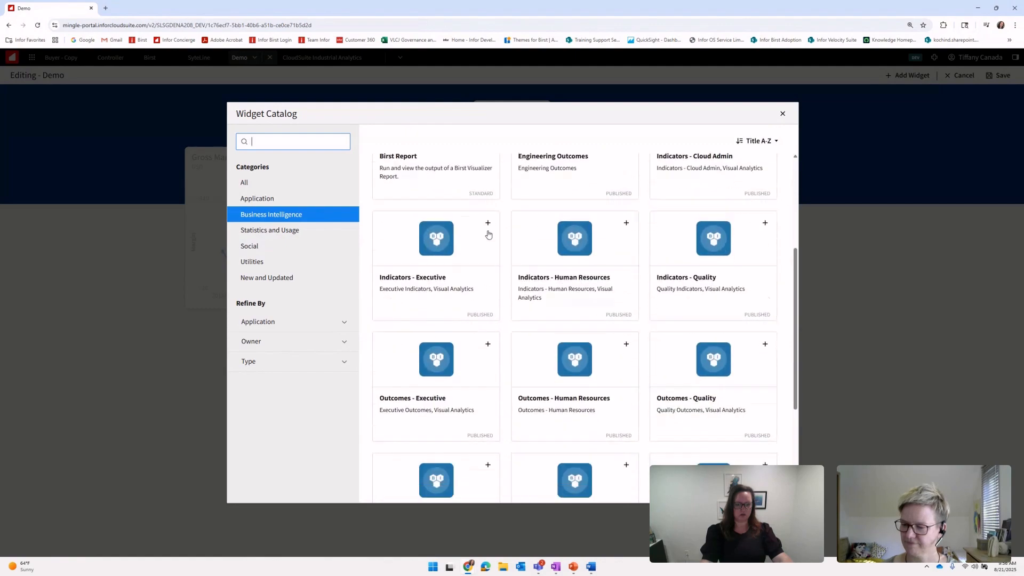
pyautogui.scroll(3, 488, 235)
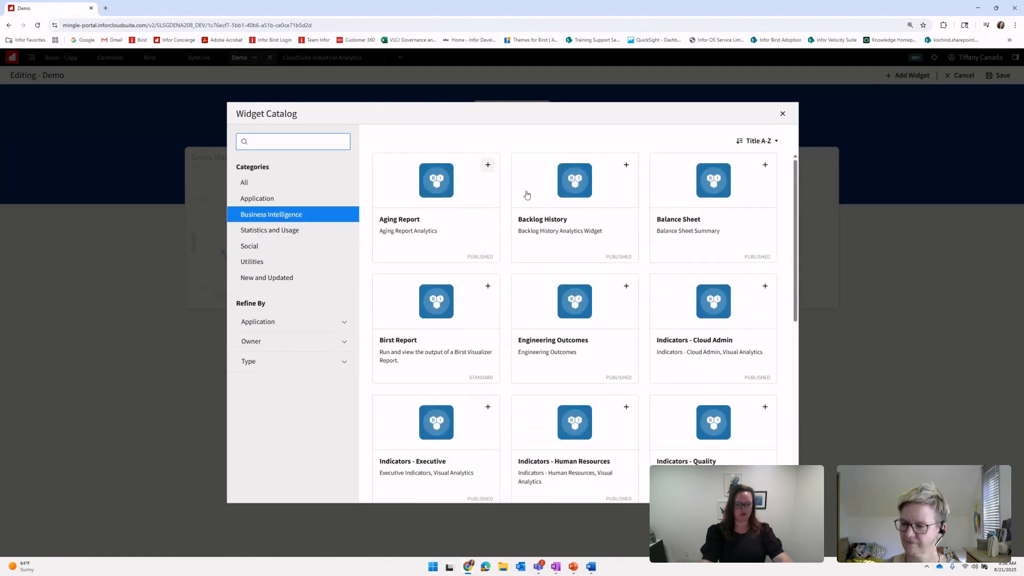
pyautogui.click(774, 126)
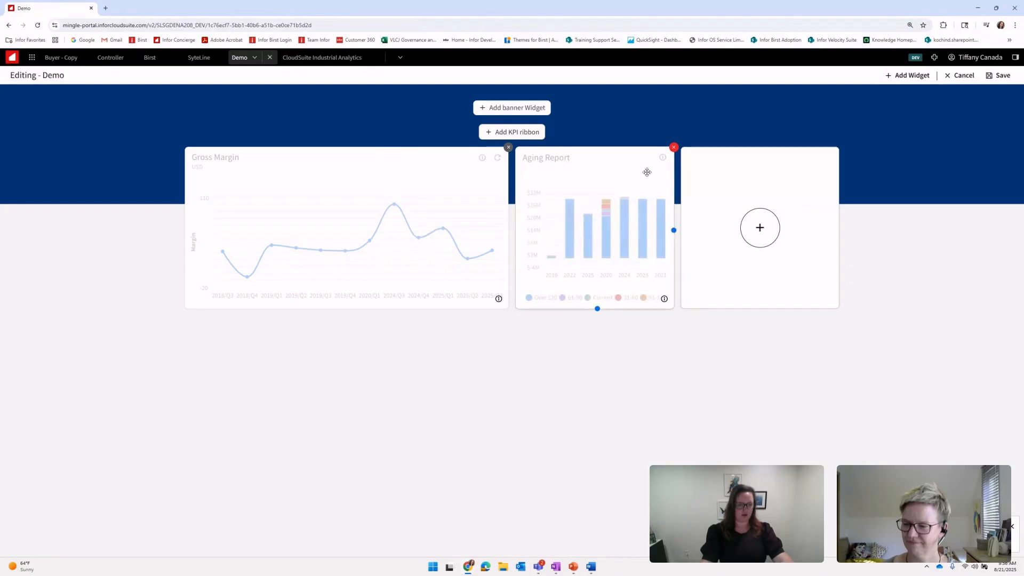
pyautogui.click(999, 76)
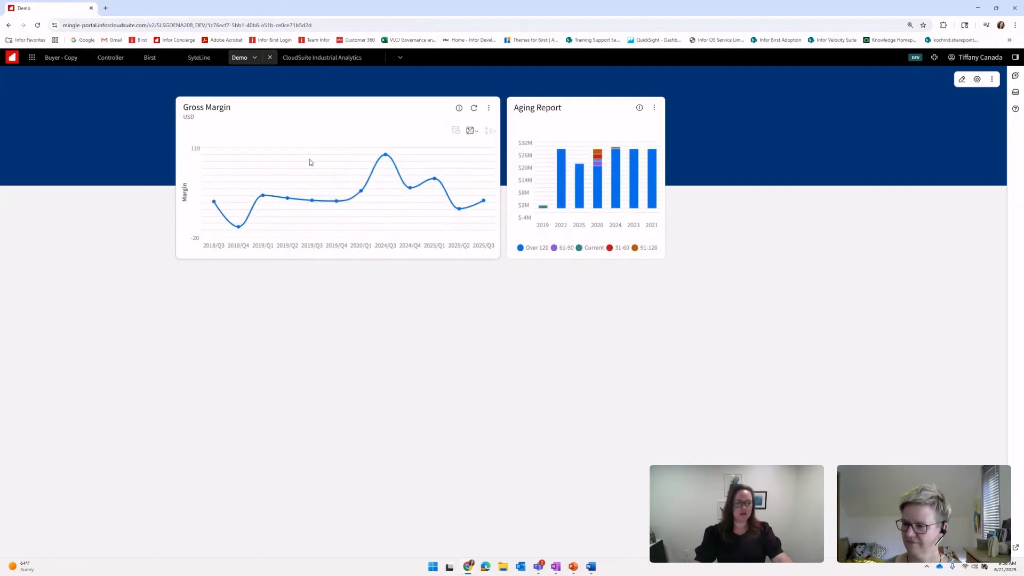
# - Open the Demo workspace's publishing configuration and review the permission options for Role, Functional role and User
pyautogui.click(993, 79)
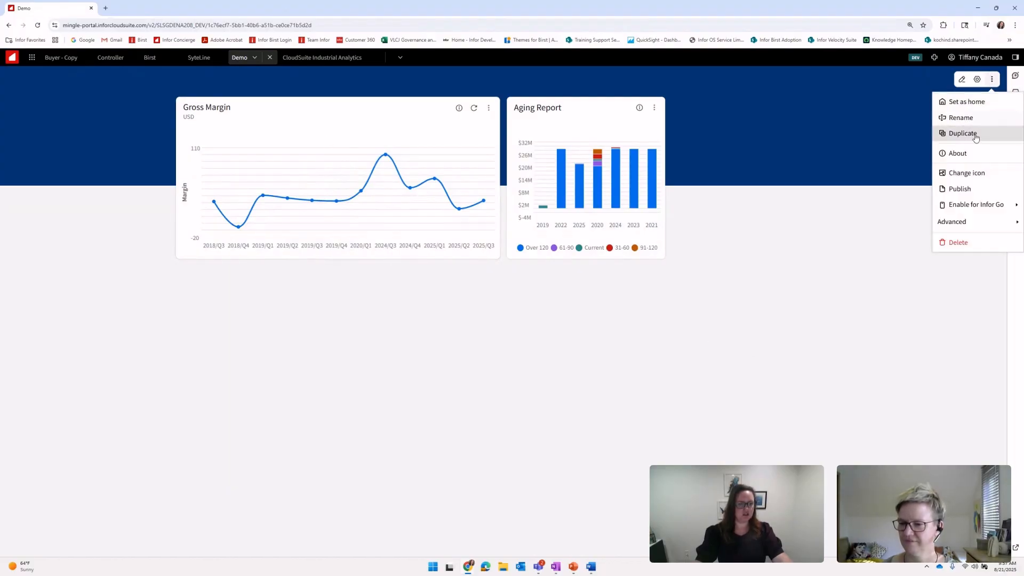
pyautogui.click(954, 190)
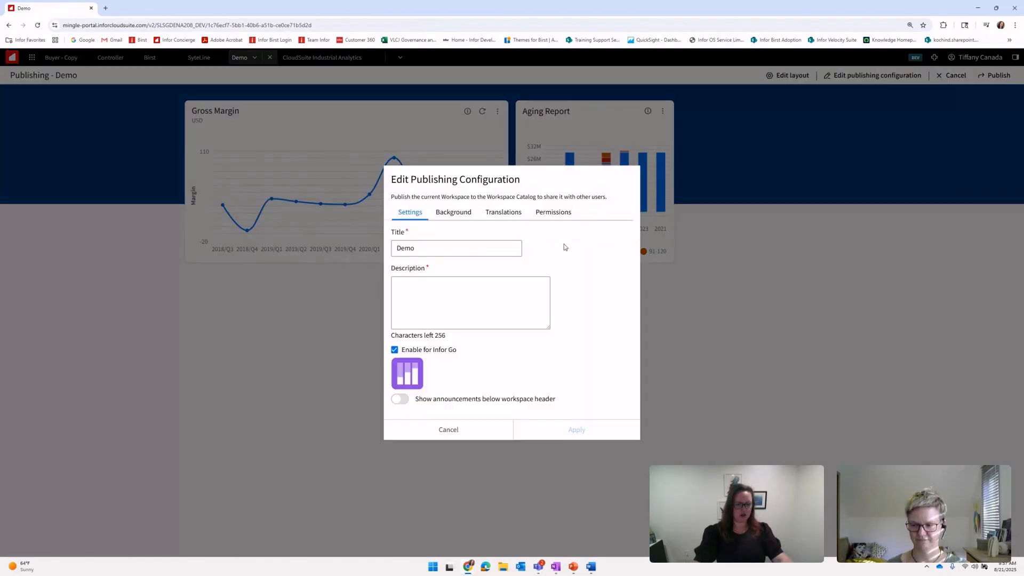
pyautogui.click(555, 212)
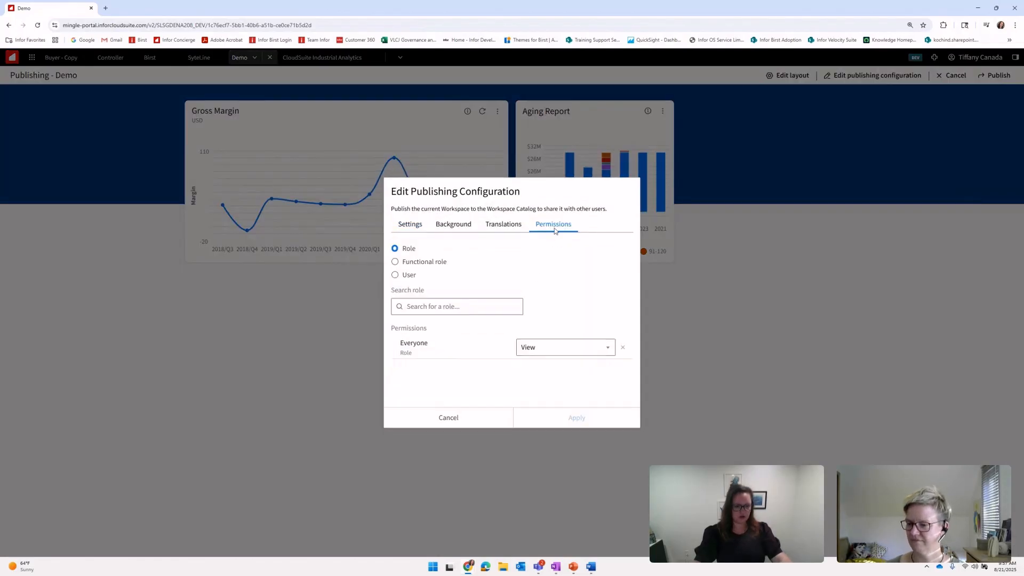
pyautogui.click(426, 262)
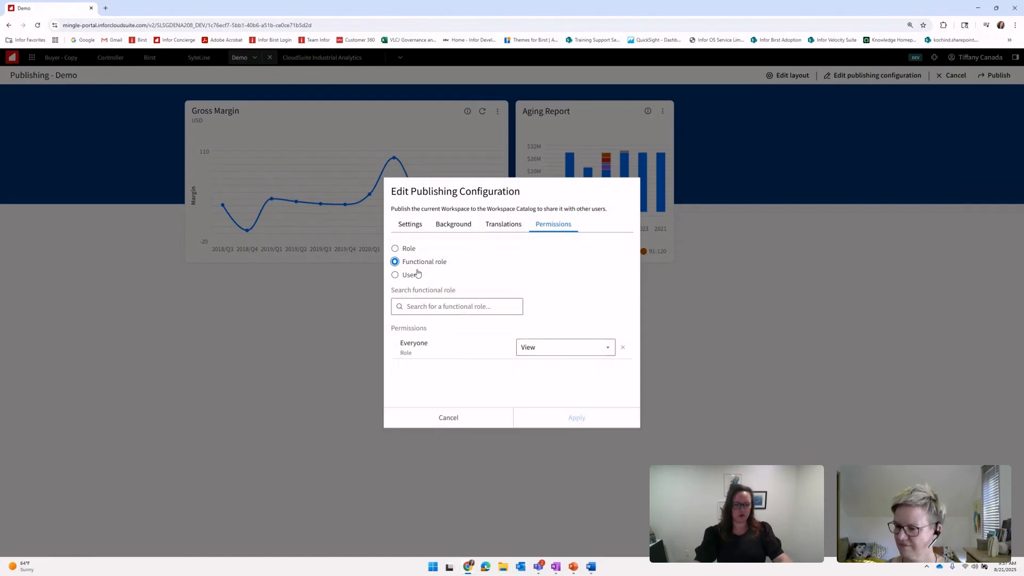
pyautogui.click(409, 276)
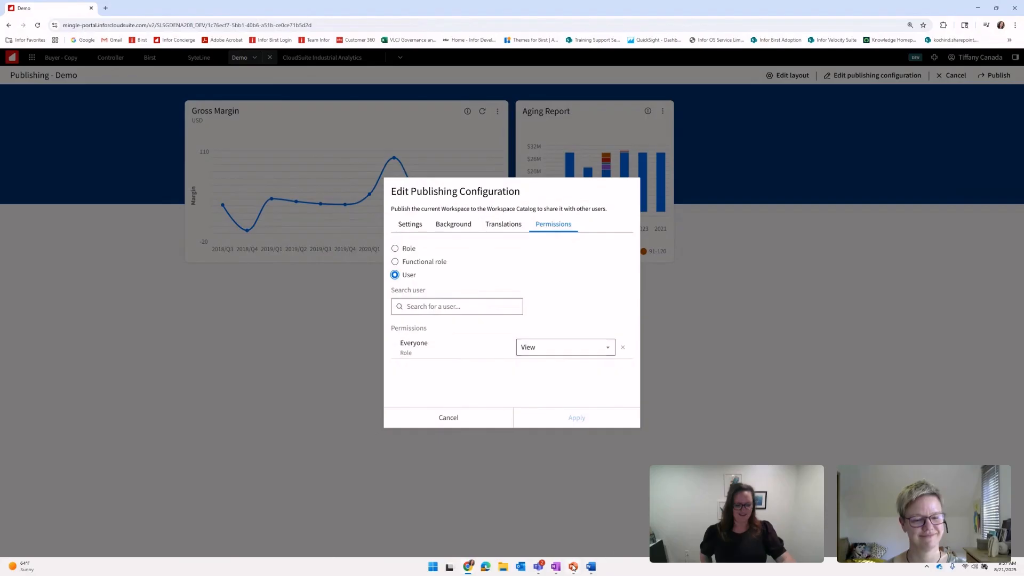
# - Switch to the PowerPoint slide show and show the Summary slide
pyautogui.moveTo(574, 566)
pyautogui.click(564, 531)
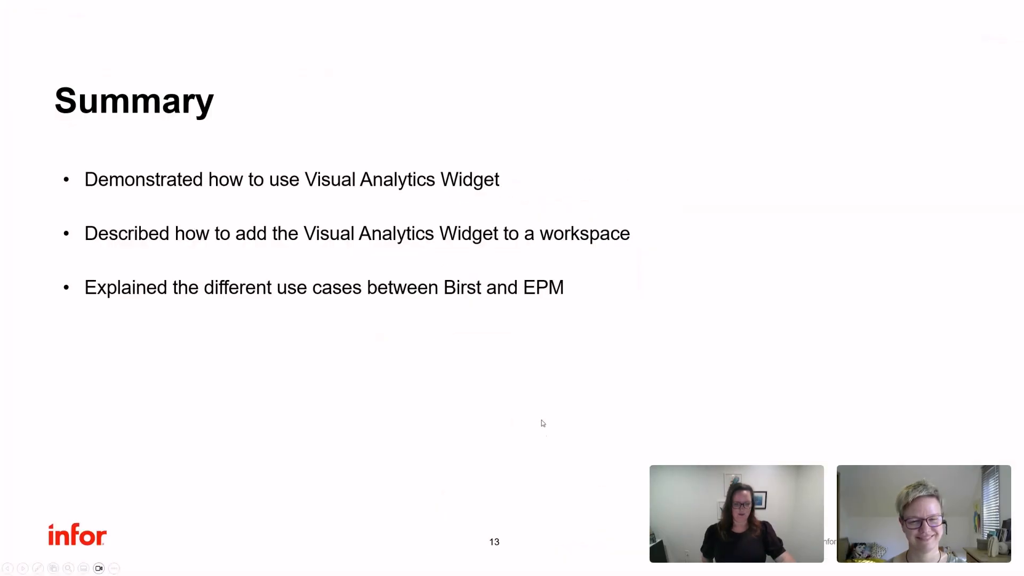